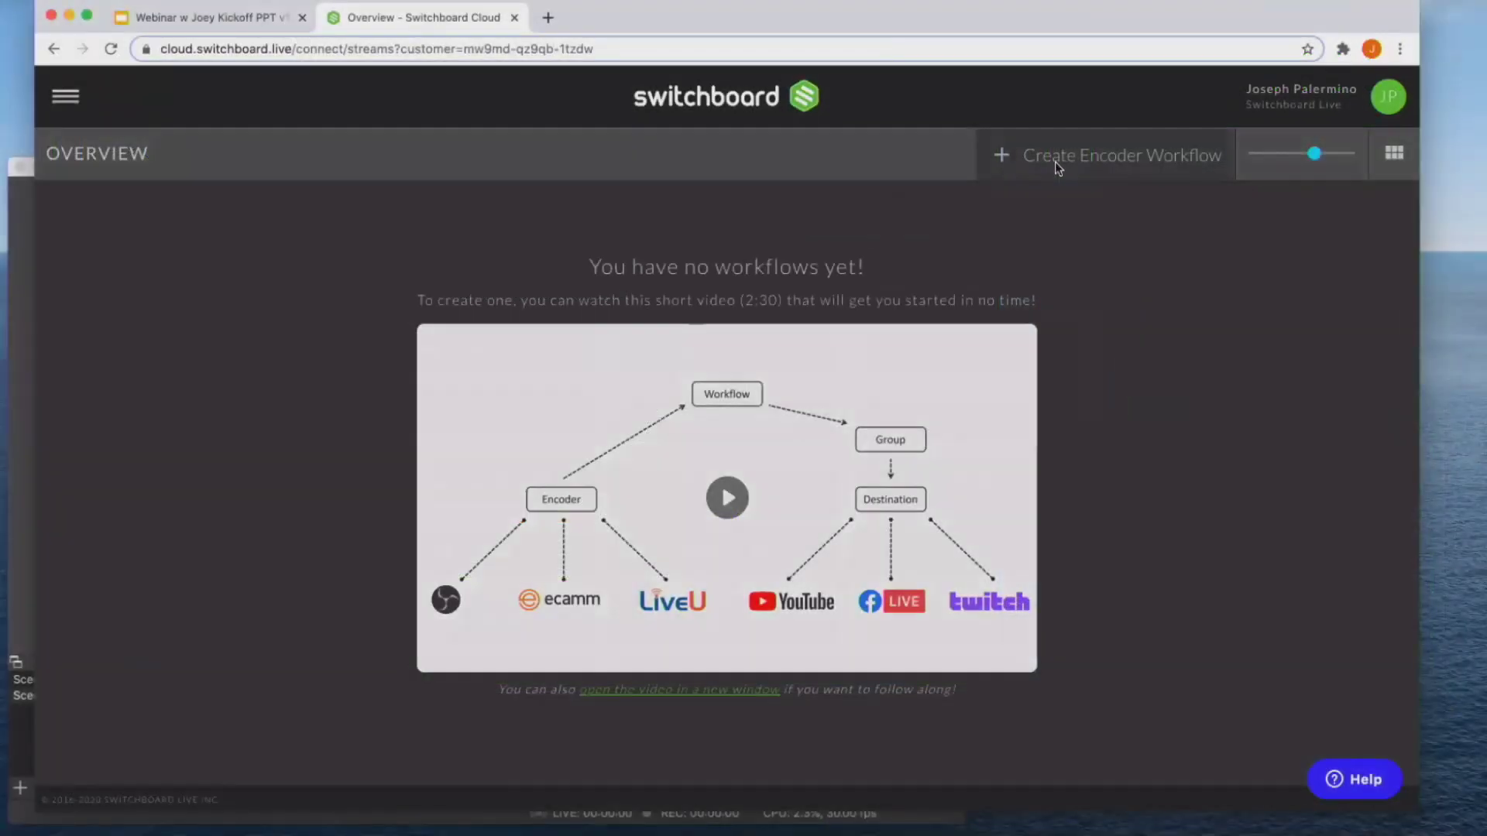
# - Begin a new encoder workflow and pick OBS from the Choose Your Encoder list
pyautogui.click(1056, 164)
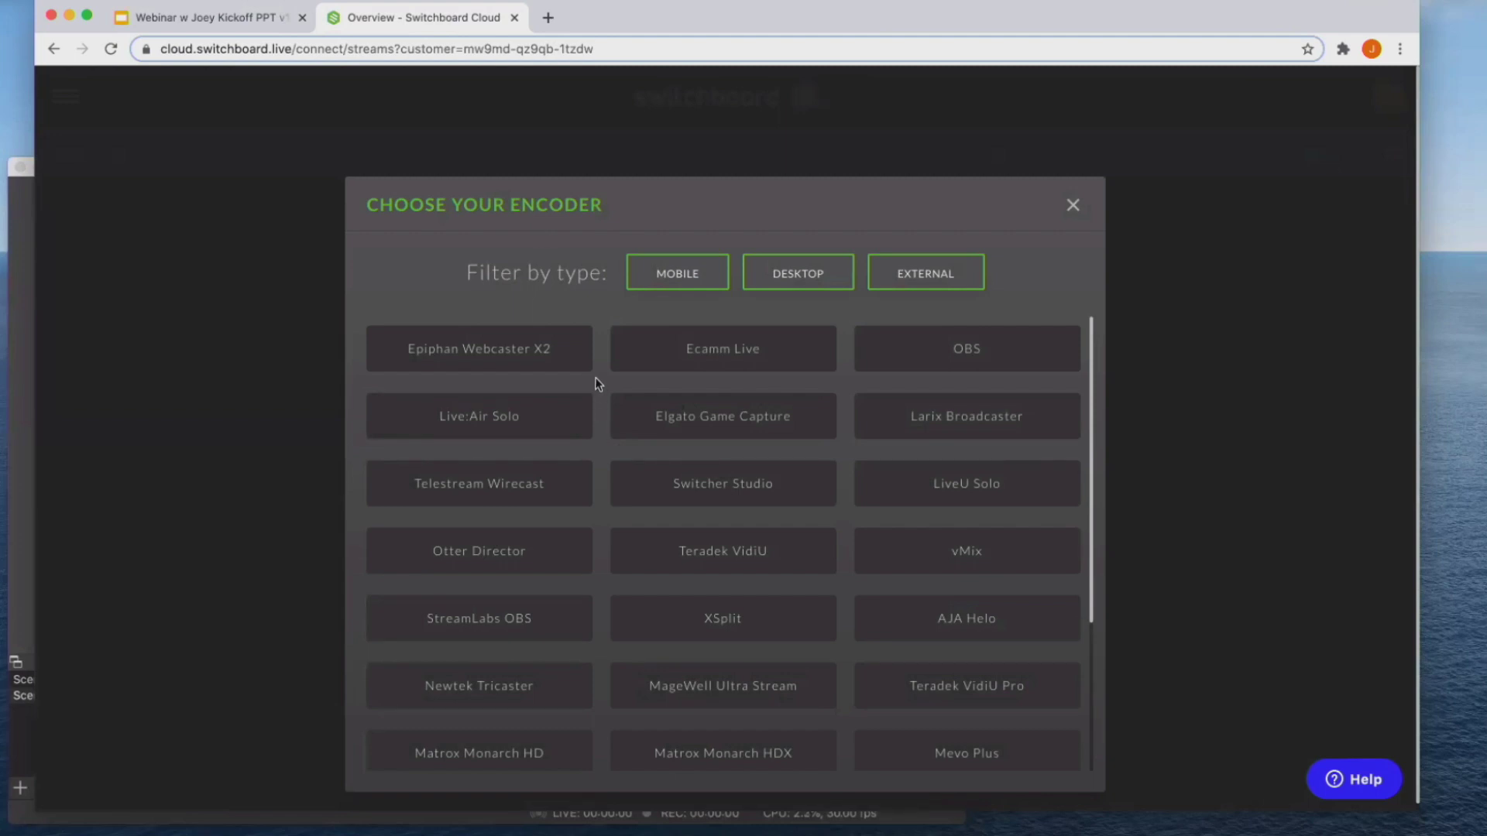
pyautogui.scroll(-2, 595, 372)
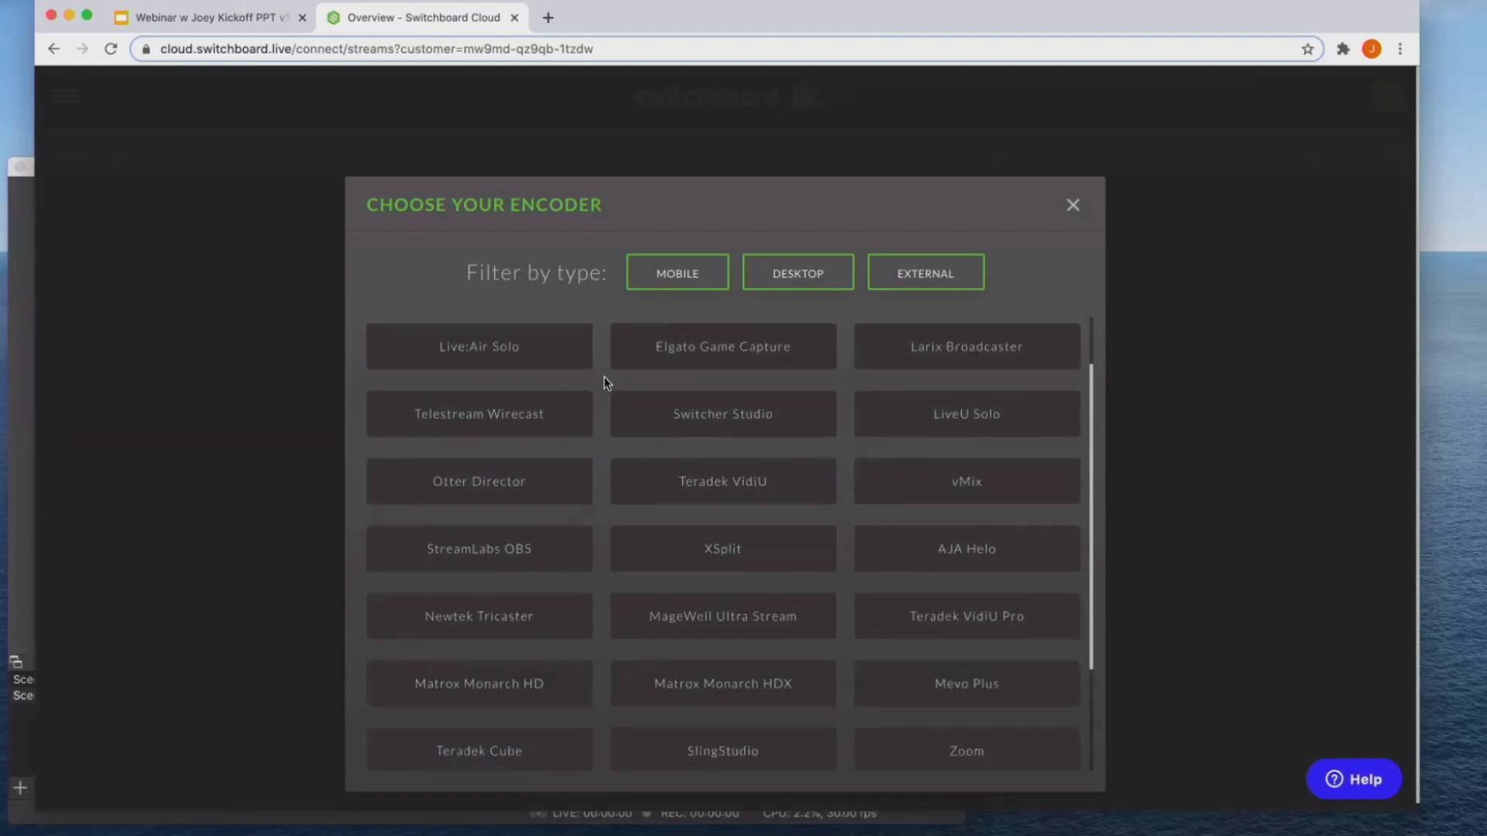
pyautogui.scroll(-2, 604, 376)
pyautogui.scroll(4, 604, 376)
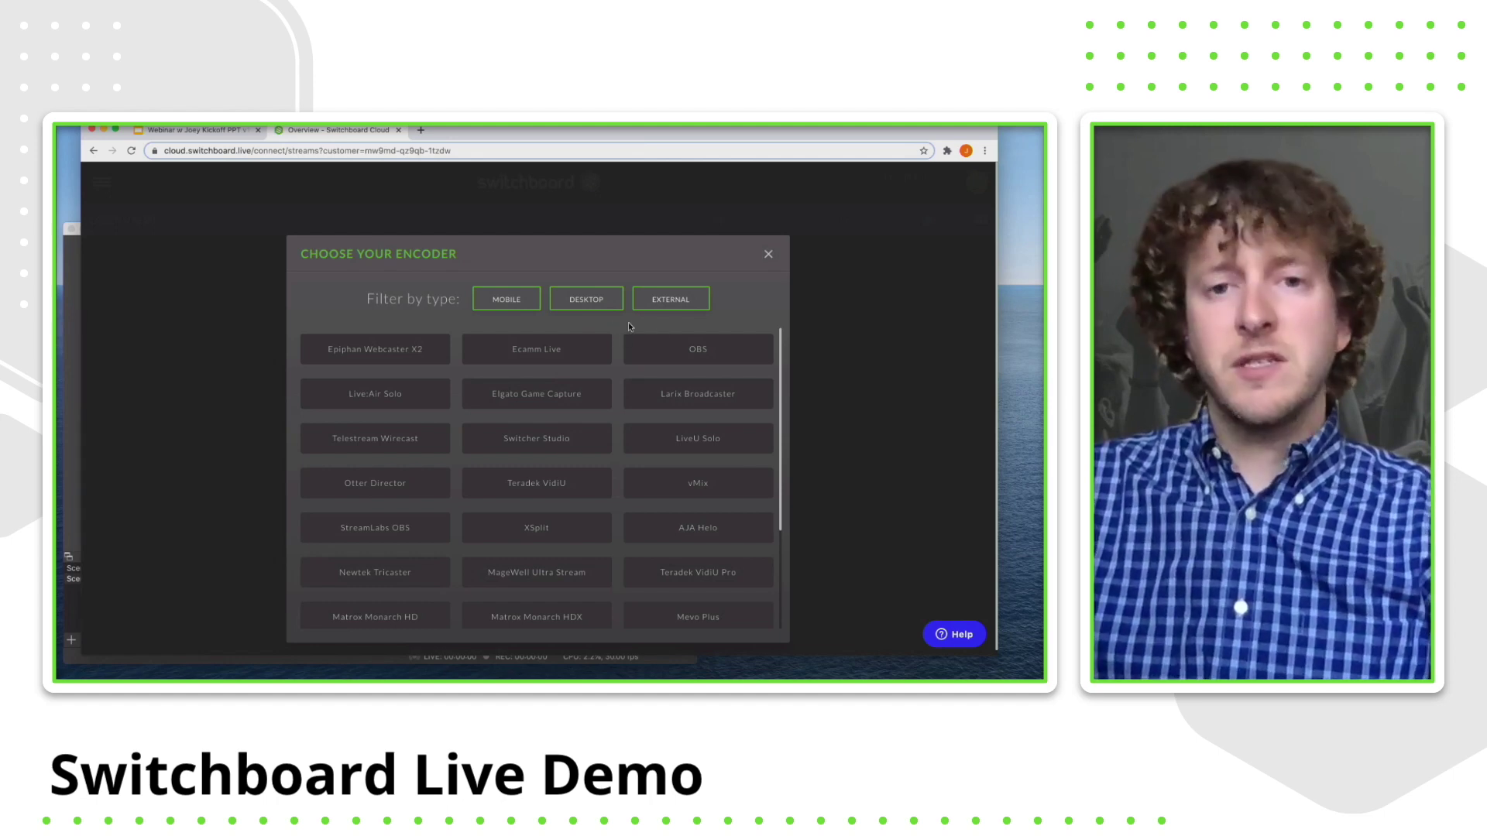
pyautogui.click(696, 351)
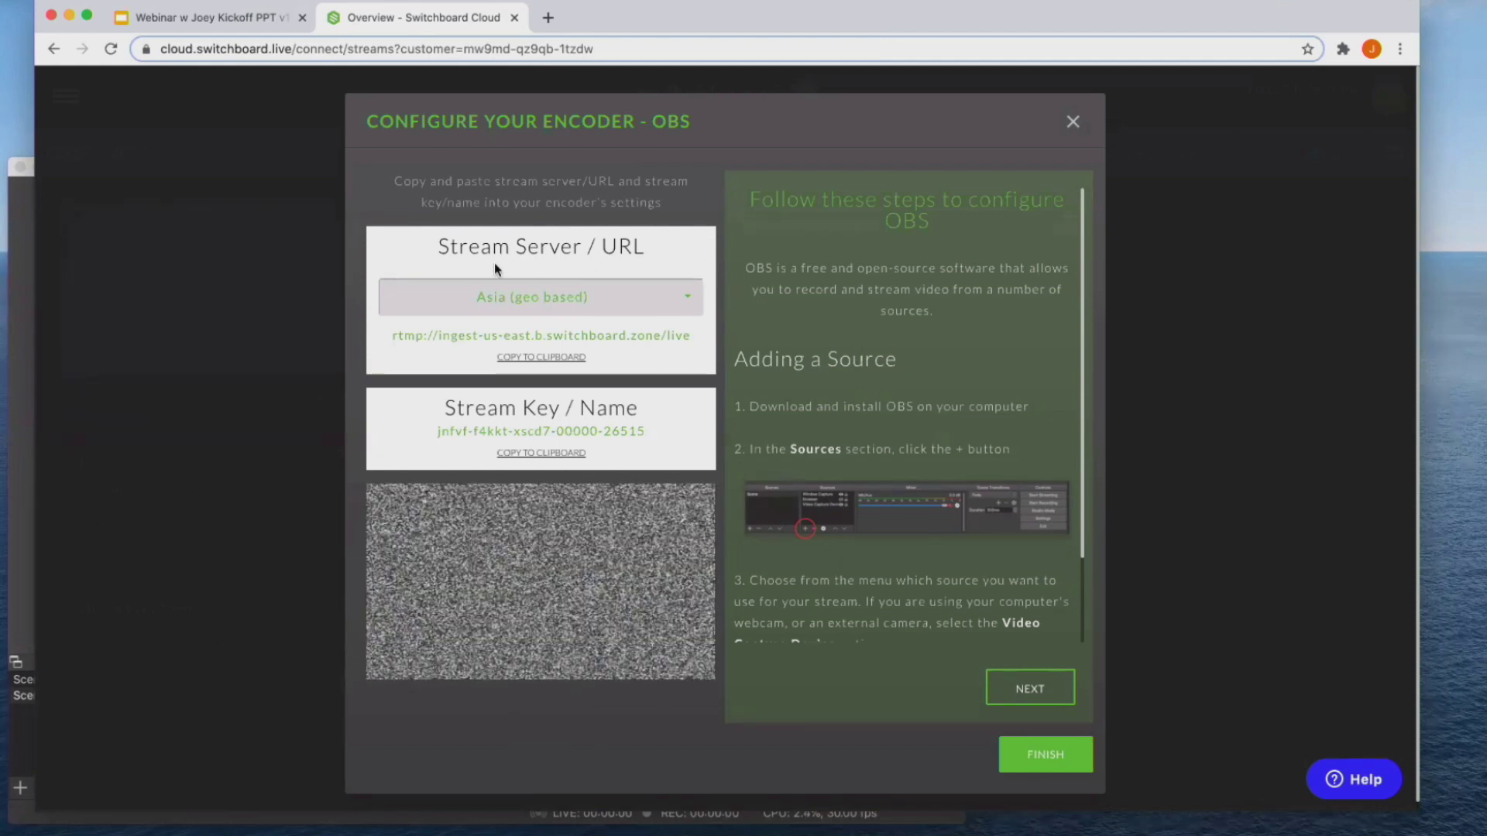
# - Switch the OBS stream server region to US West North (rtmp://ingest-us-west.a.switchboard.zone/live)
pyautogui.click(555, 299)
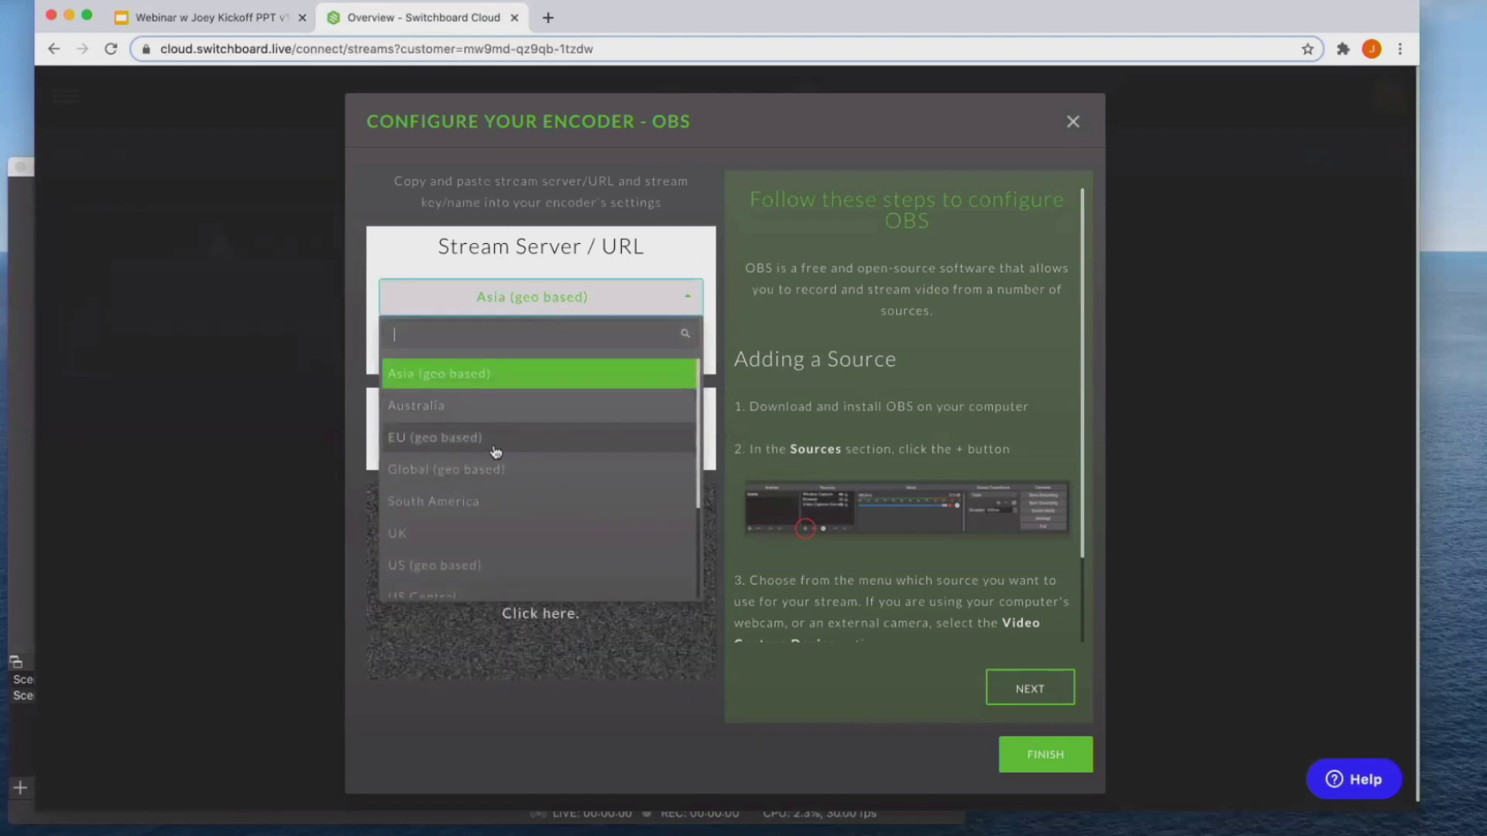
pyautogui.scroll(-3, 496, 452)
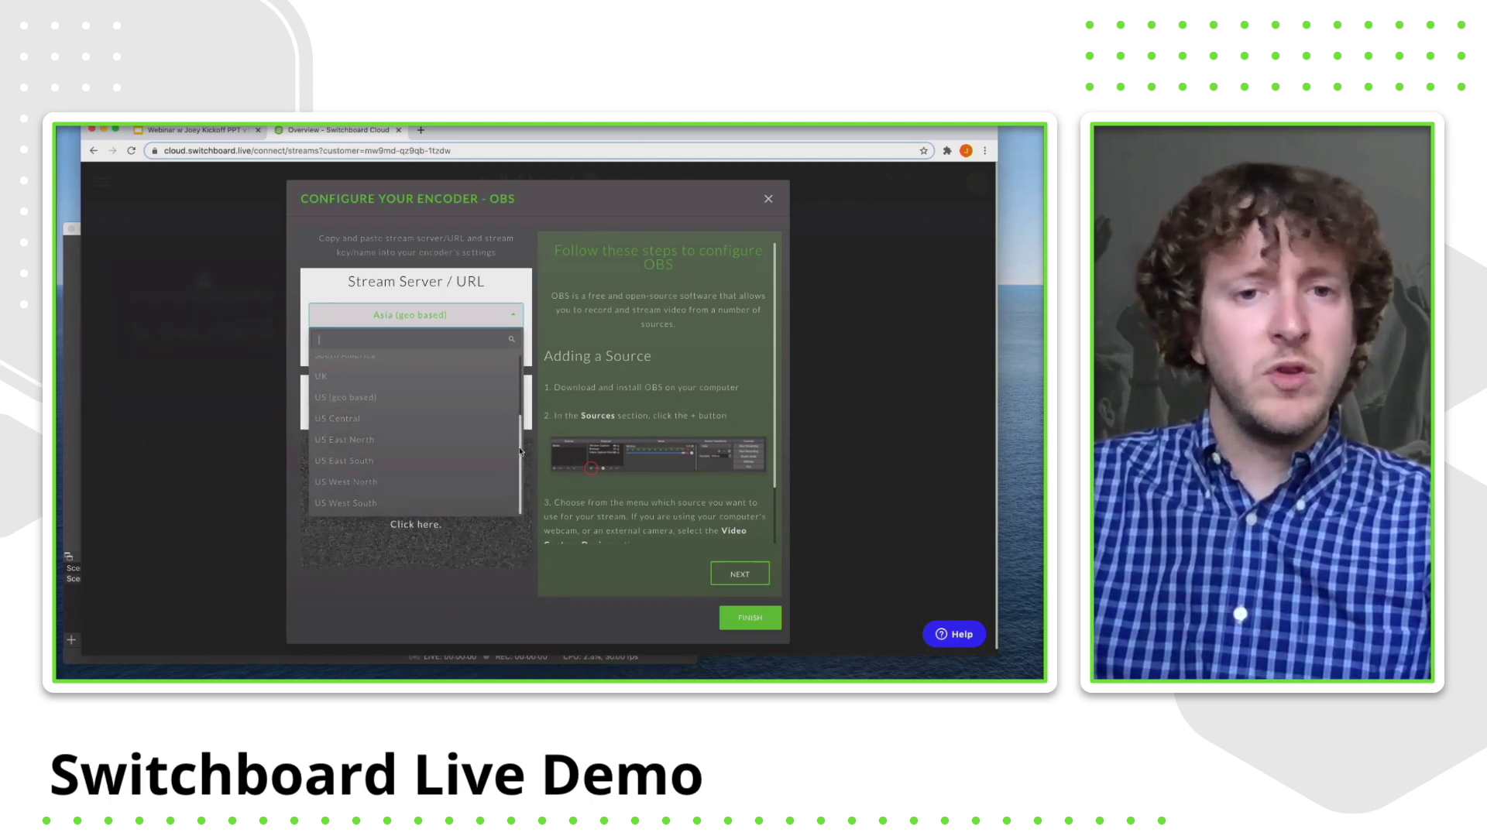
pyautogui.moveTo(521, 452); pyautogui.dragTo(520, 433)
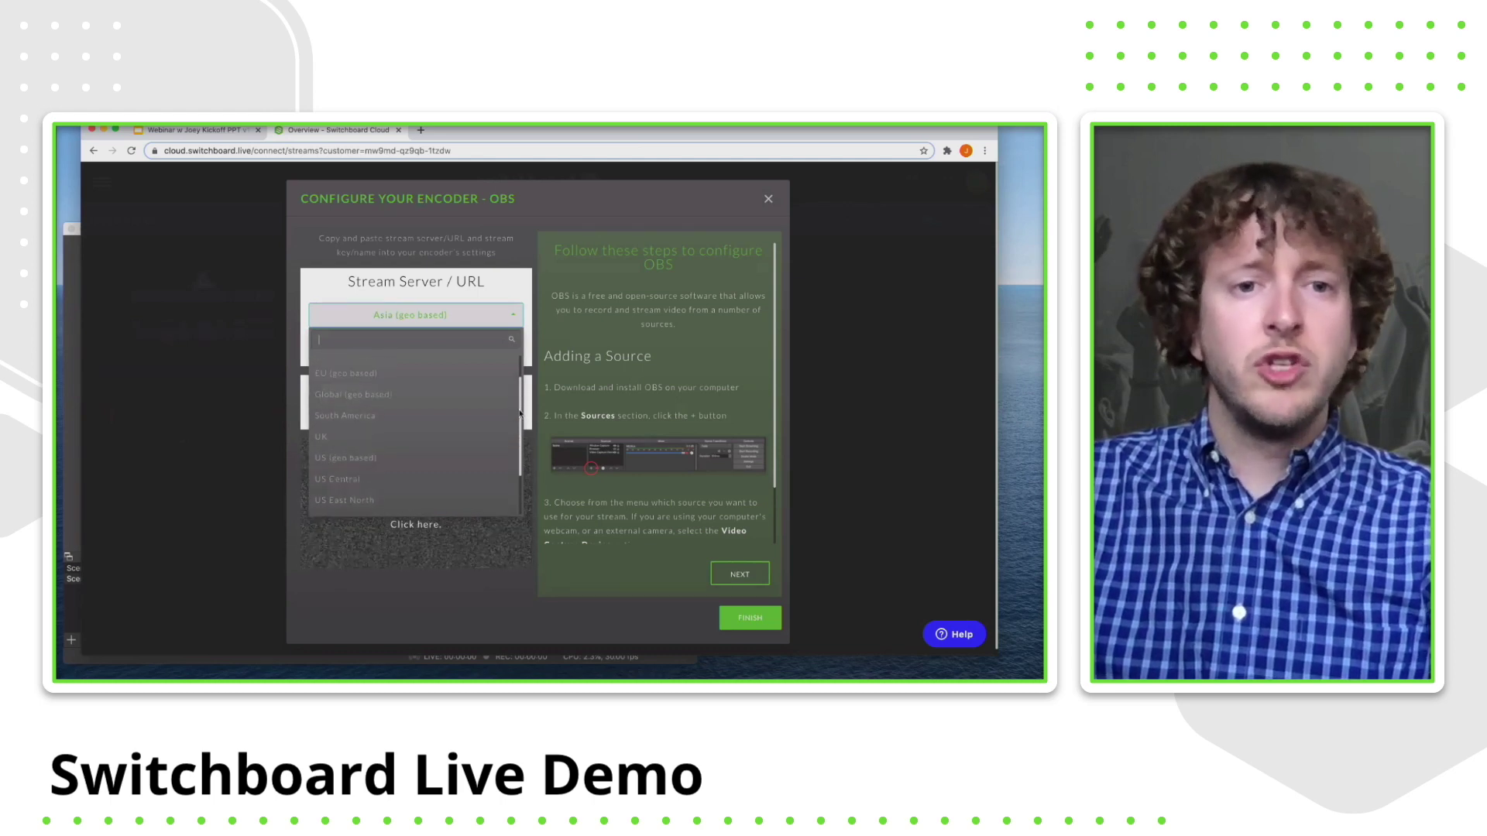
pyautogui.scroll(1, 364, 457)
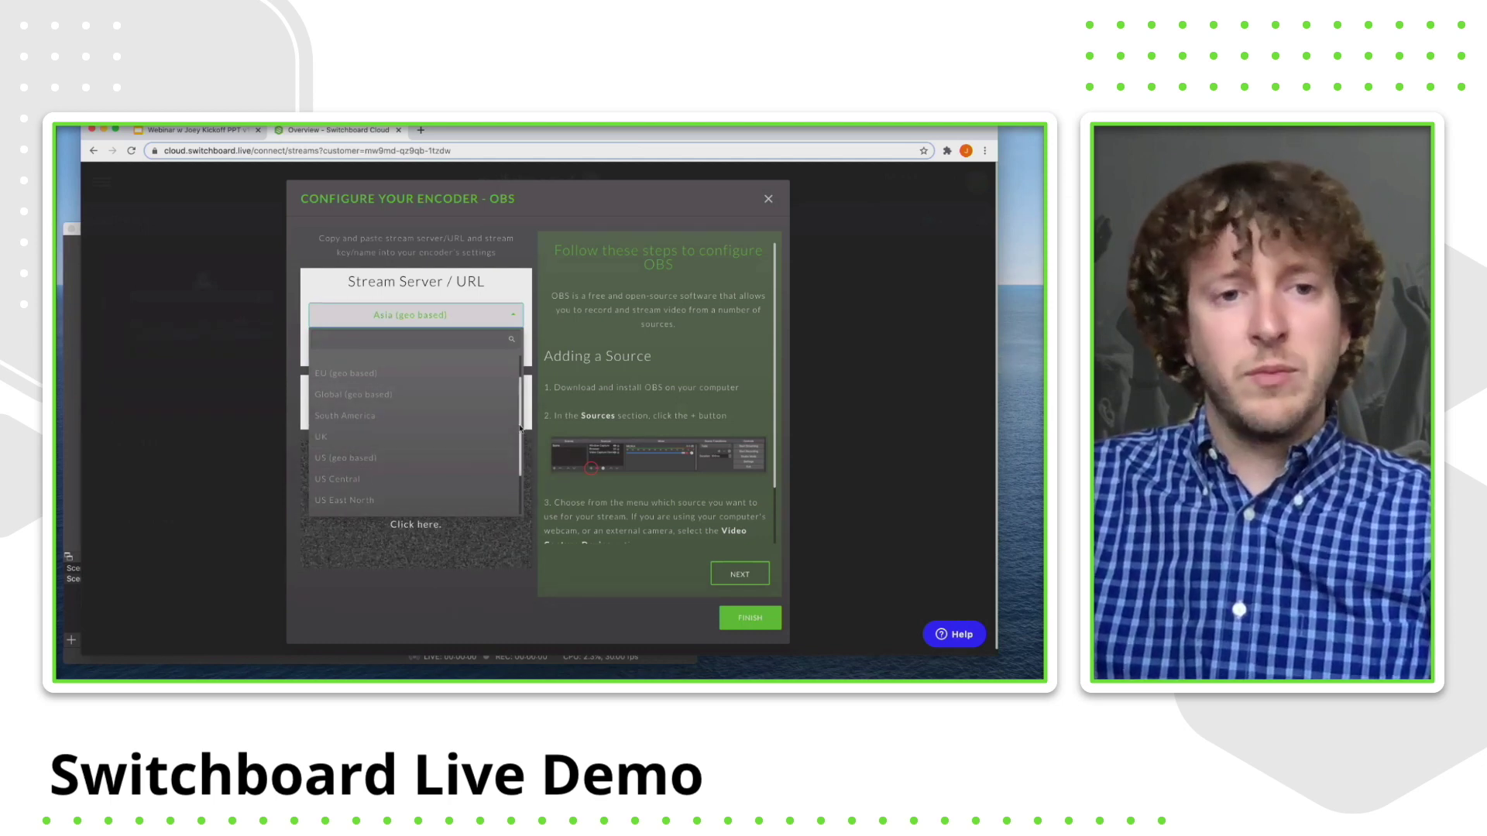
pyautogui.moveTo(519, 430); pyautogui.dragTo(518, 422)
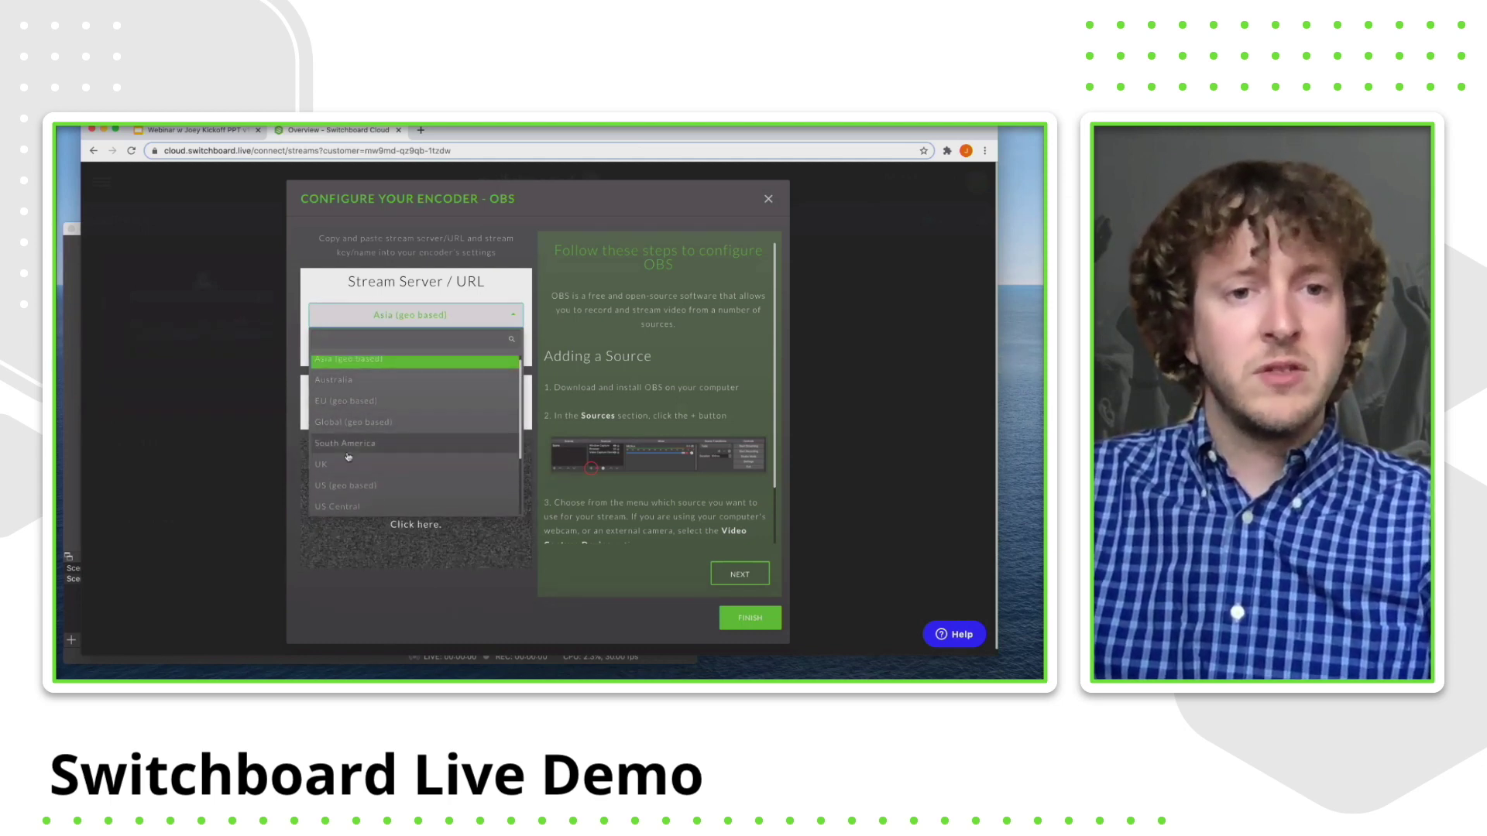
pyautogui.scroll(-1, 387, 456)
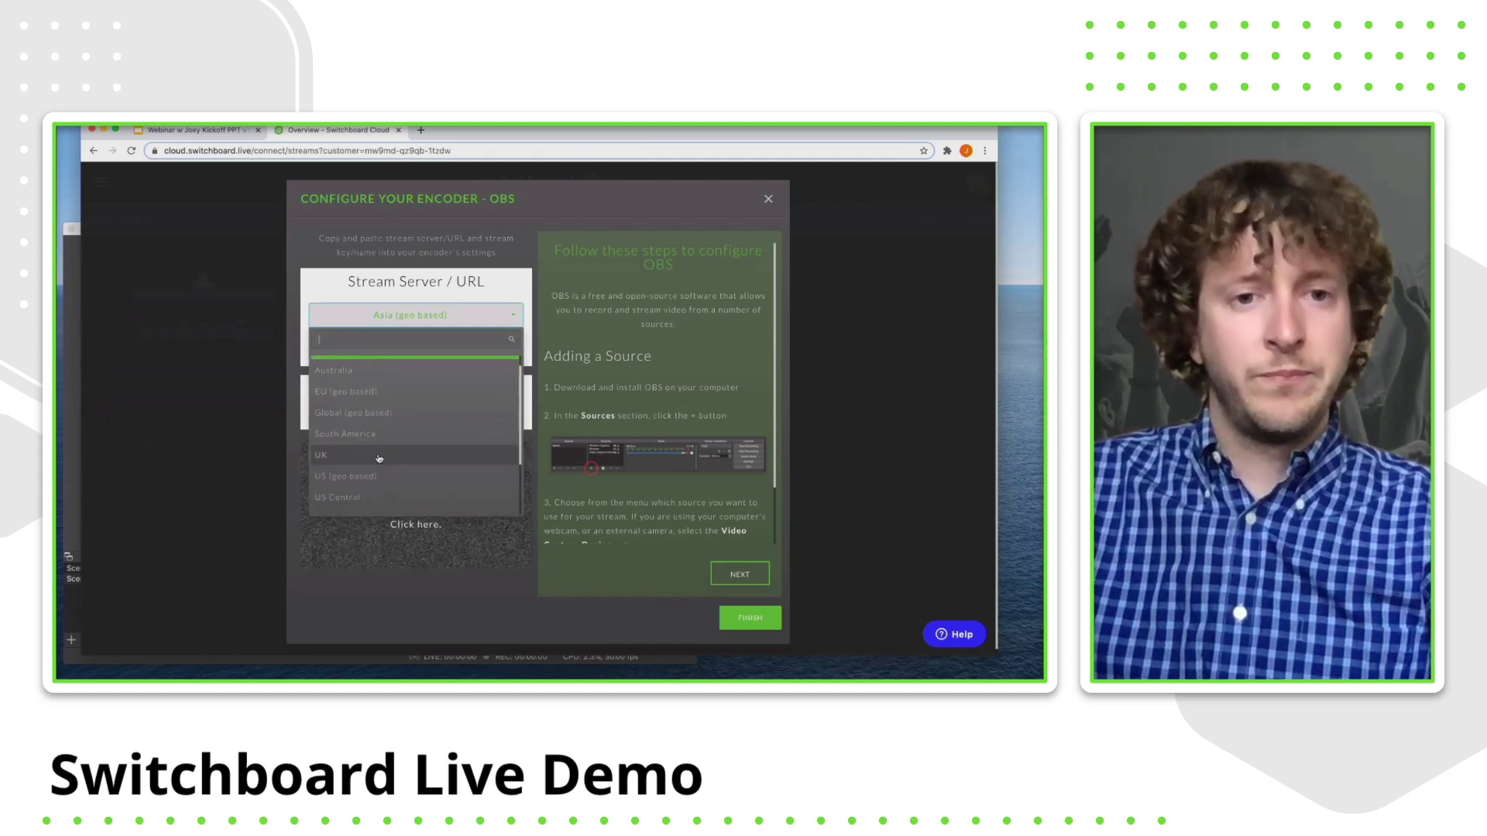
pyautogui.scroll(-3, 387, 480)
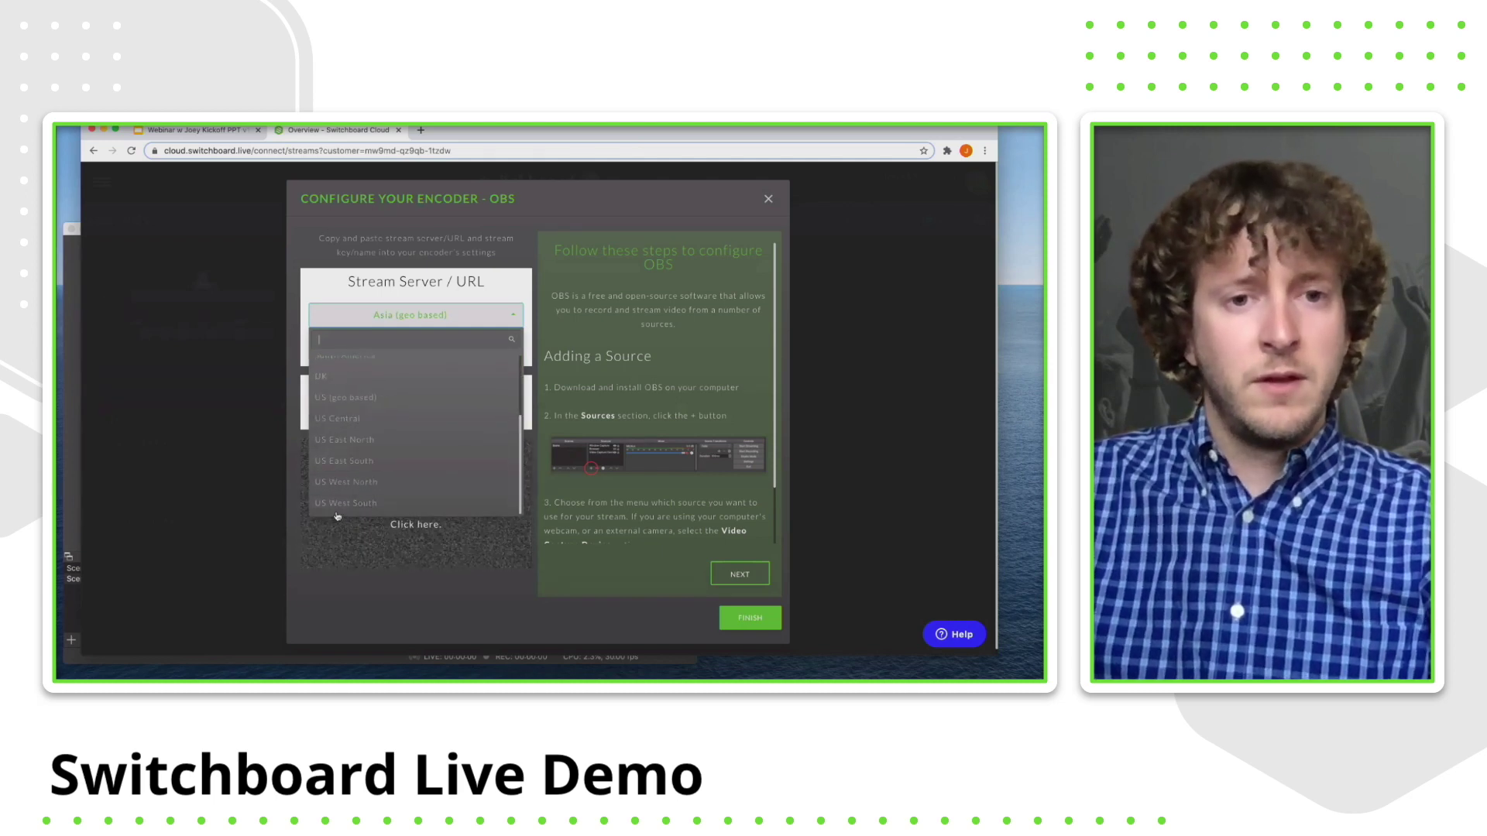
pyautogui.click(370, 483)
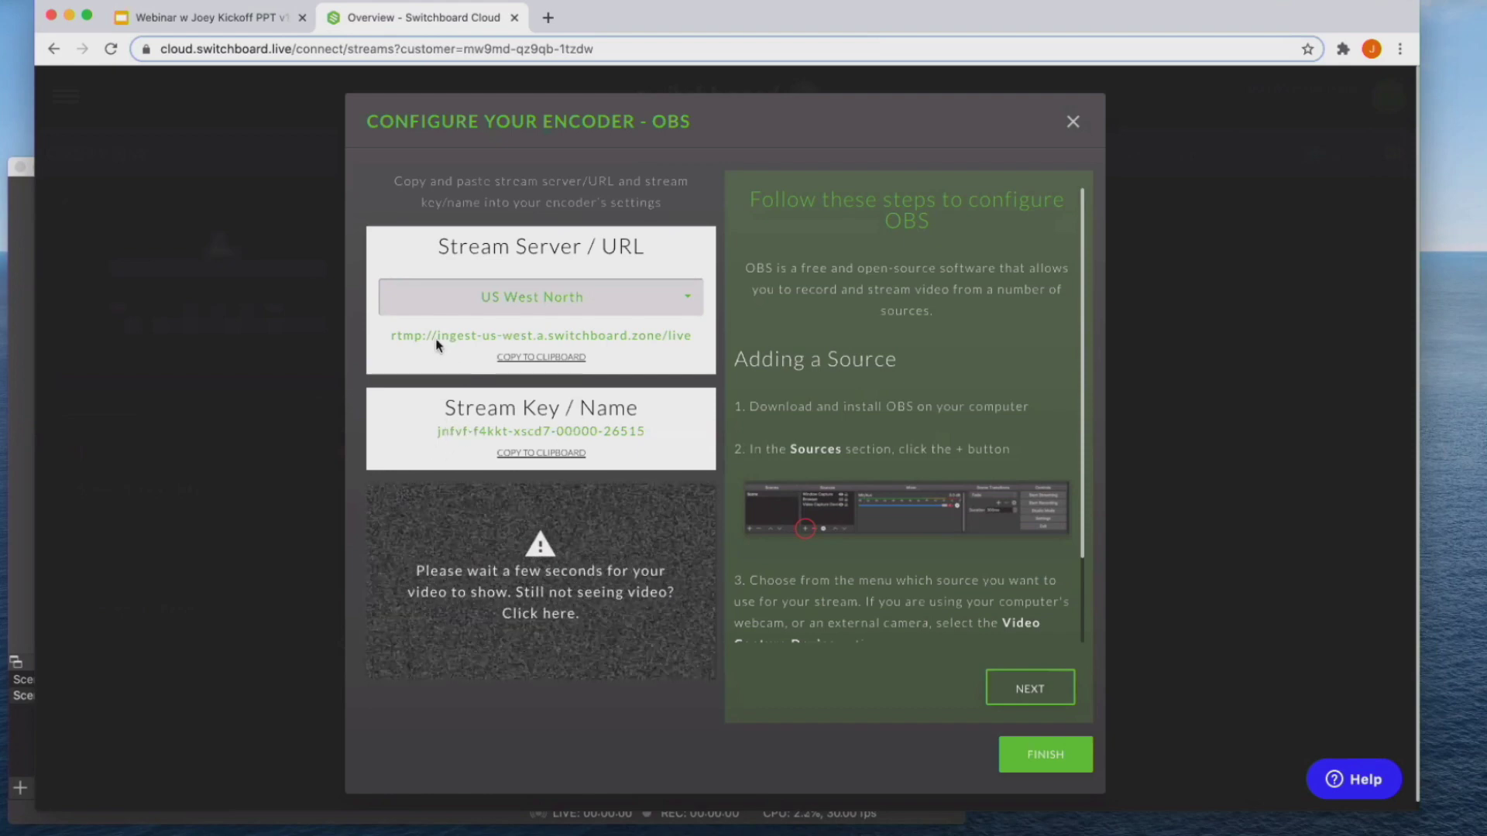
# - Copy the Switchboard server URL into OBS's Stream settings as a Custom service server
pyautogui.click(540, 358)
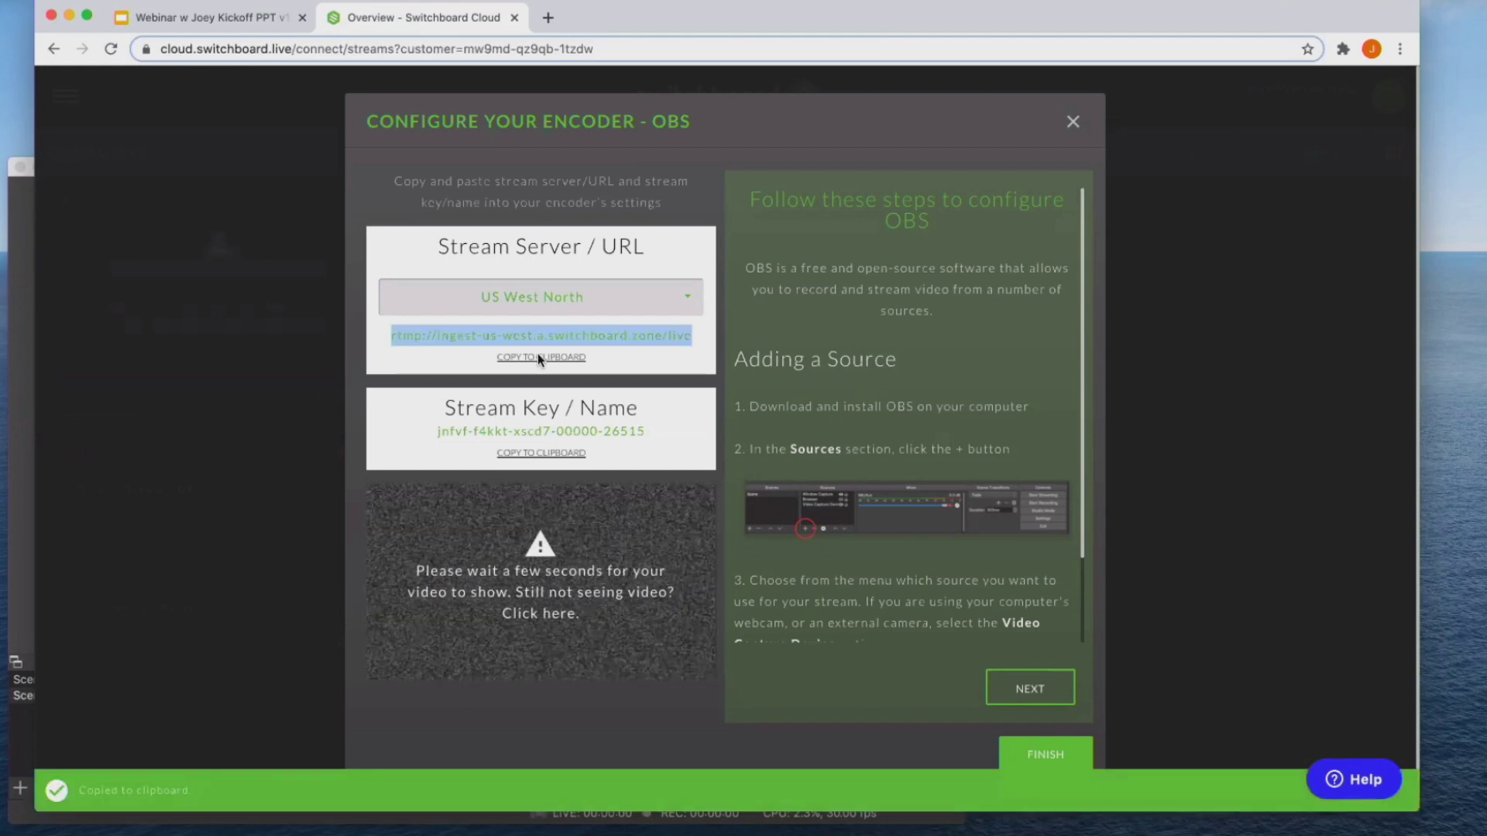
pyautogui.click(29, 209)
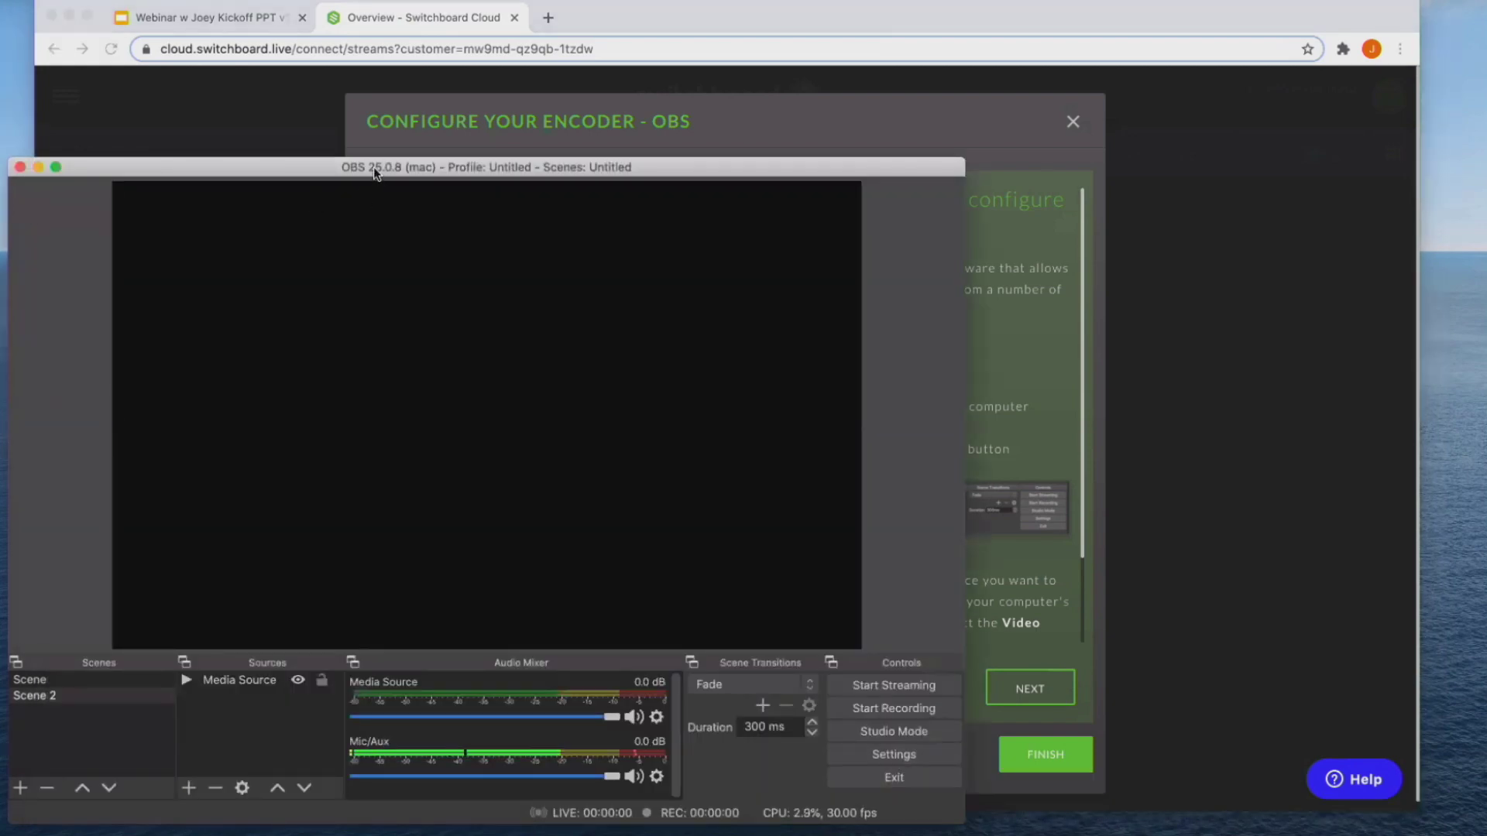
pyautogui.moveTo(373, 167); pyautogui.dragTo(445, 136)
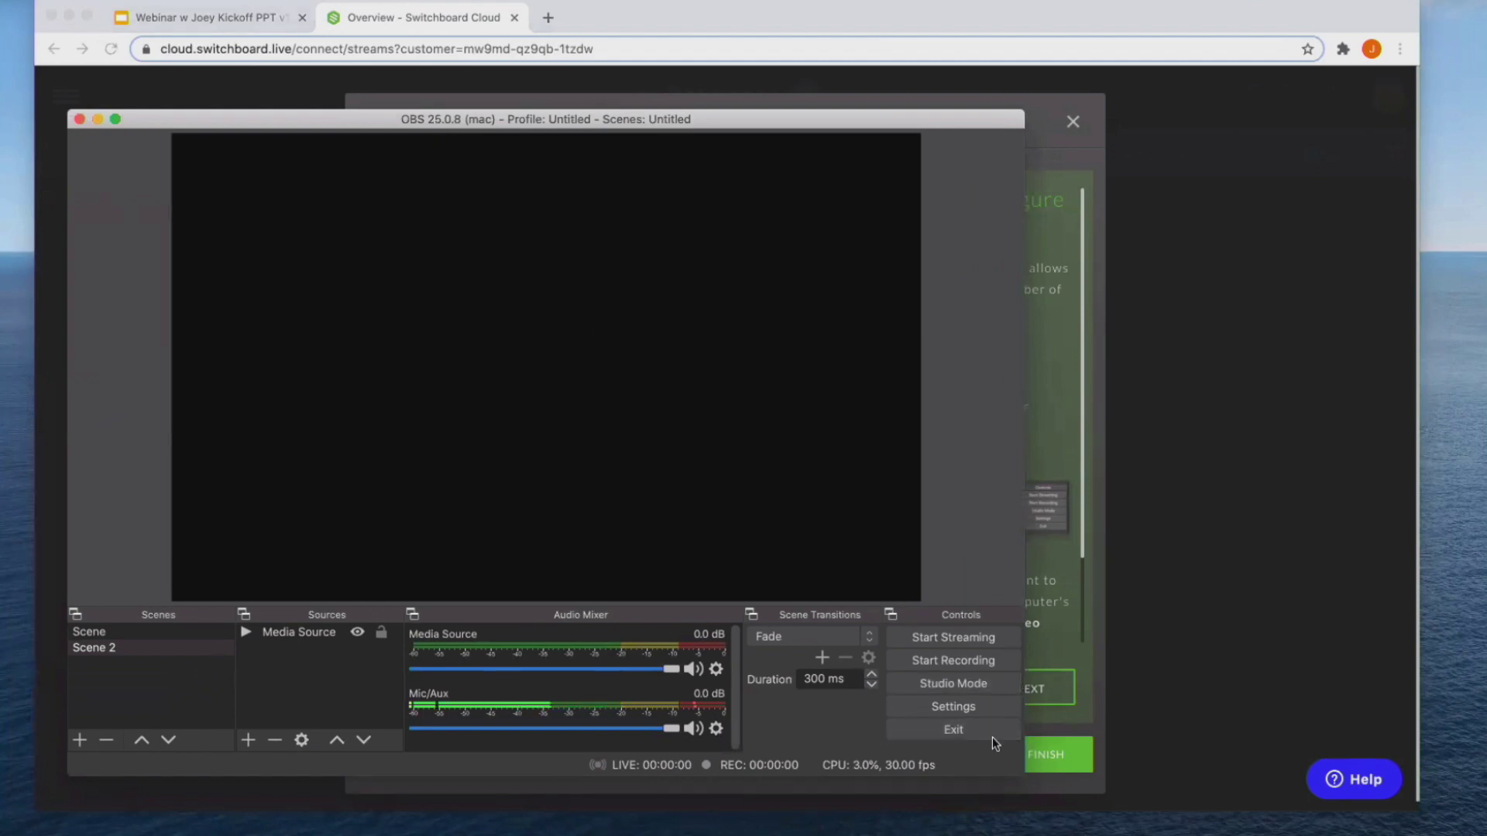
pyautogui.click(946, 701)
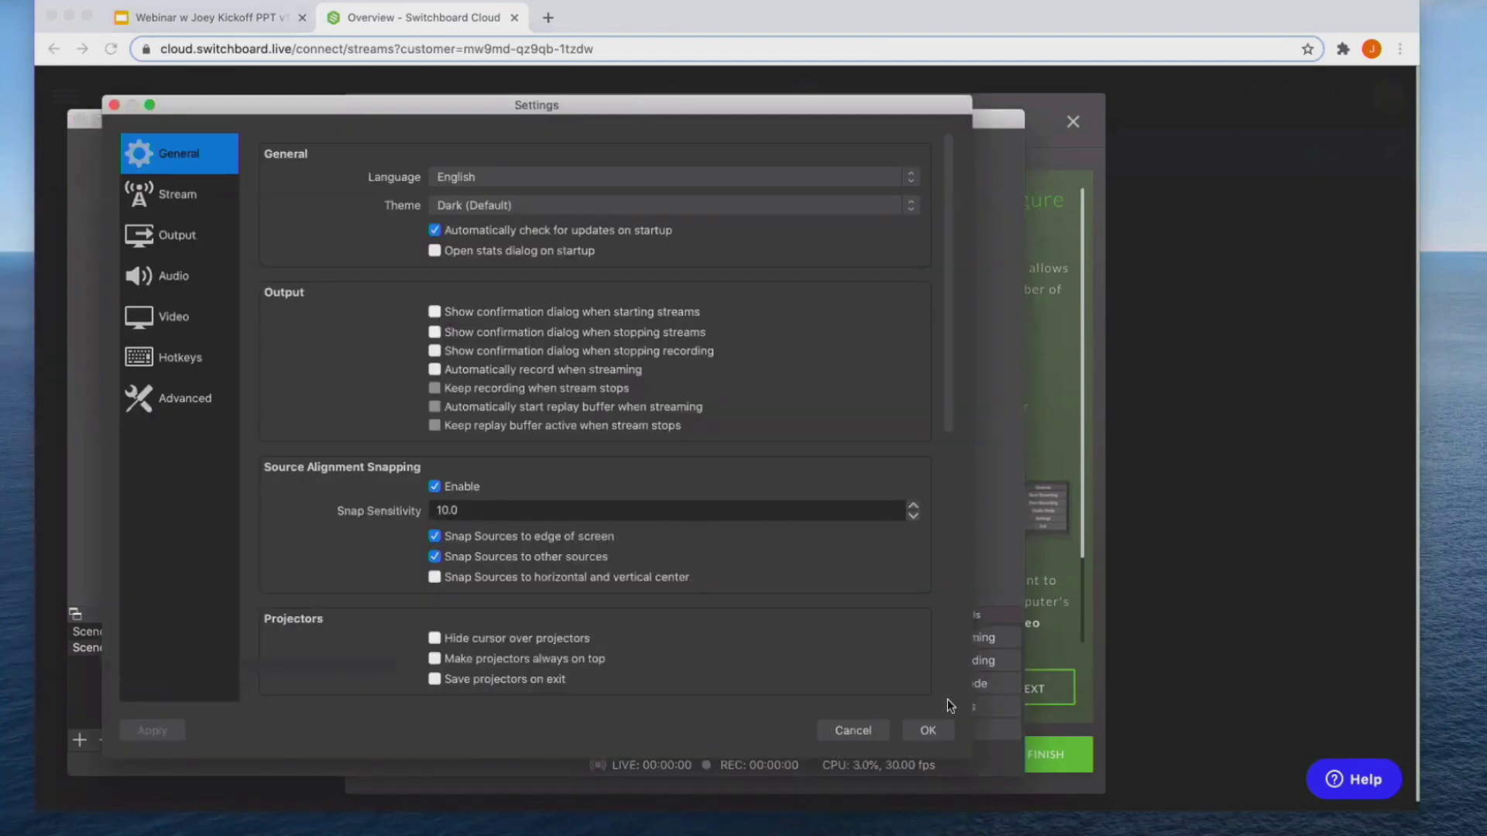
pyautogui.click(174, 195)
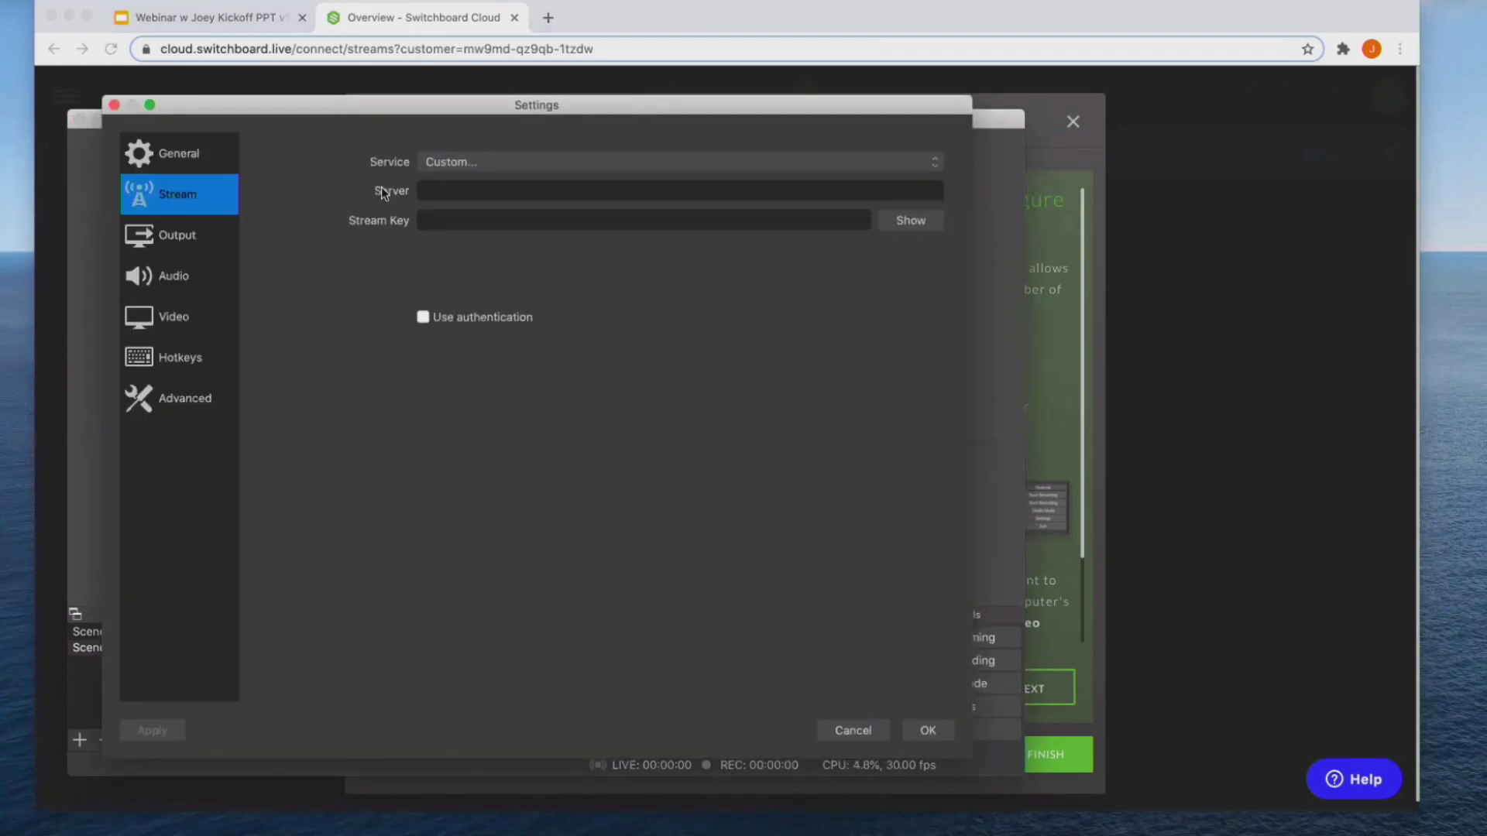
pyautogui.click(471, 164)
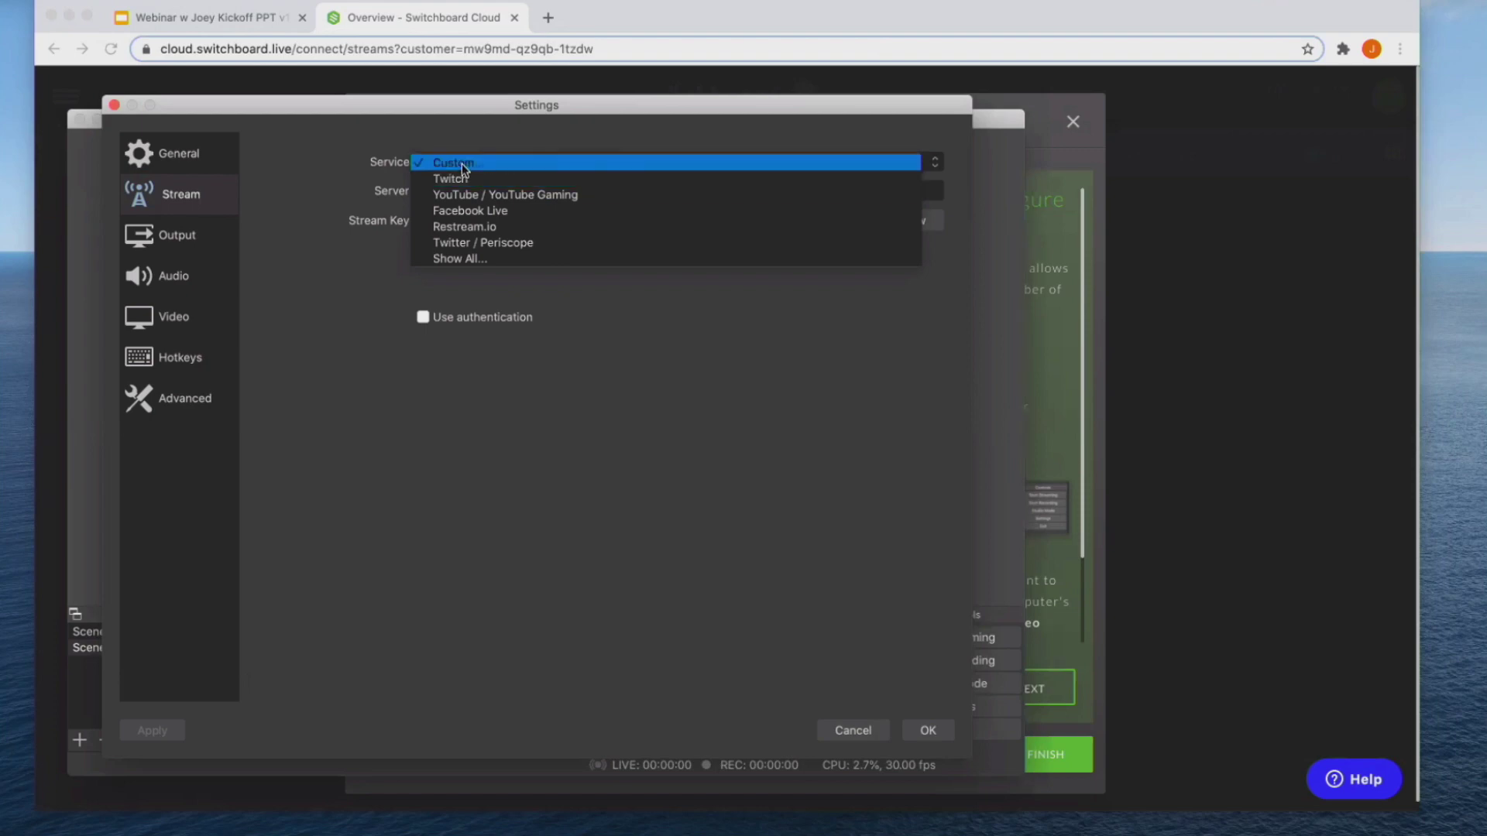
pyautogui.click(462, 165)
pyautogui.click(448, 187)
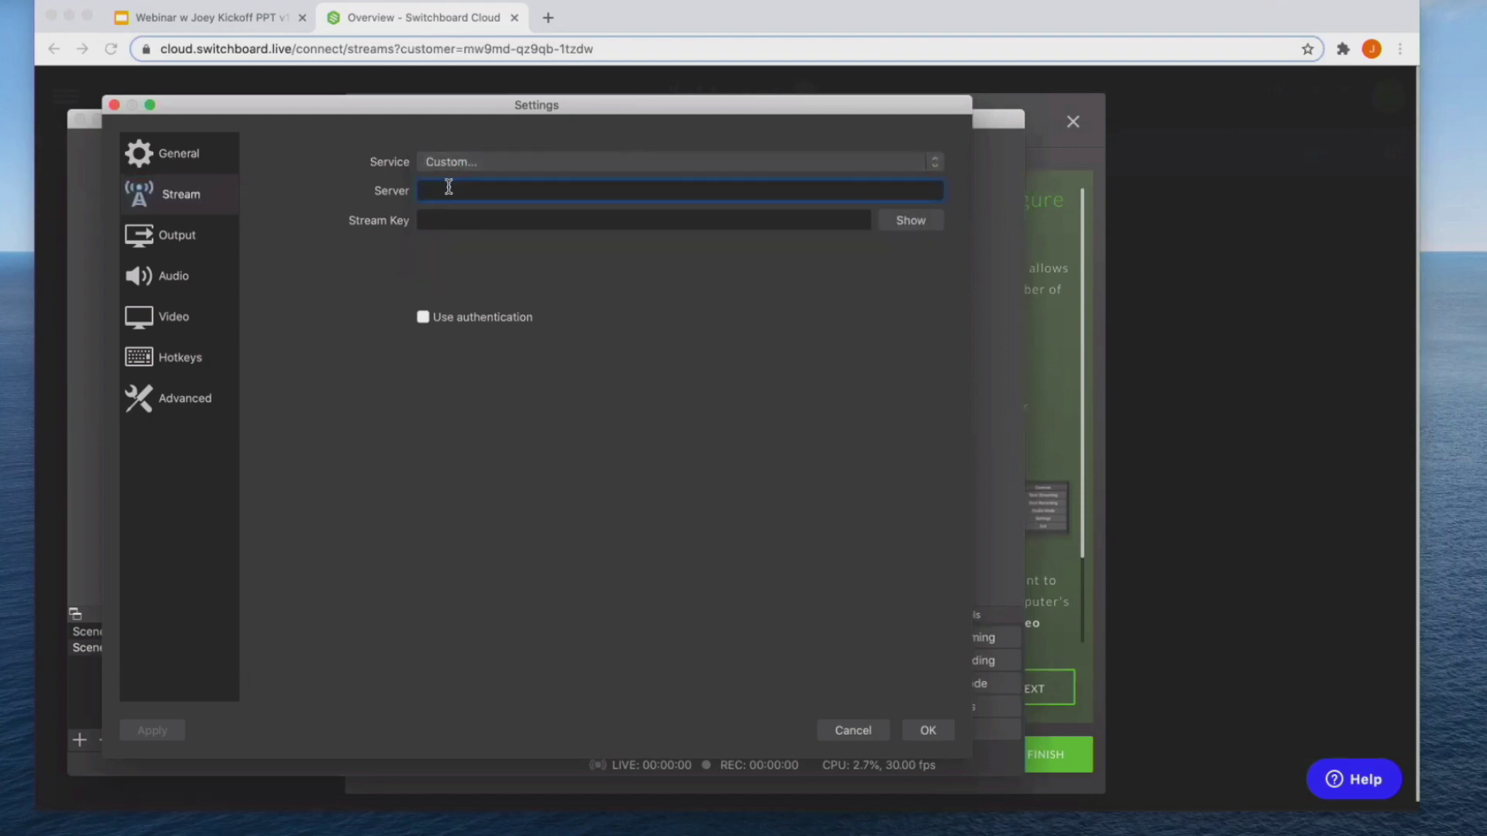
pyautogui.rightClick(449, 188)
pyautogui.click(484, 278)
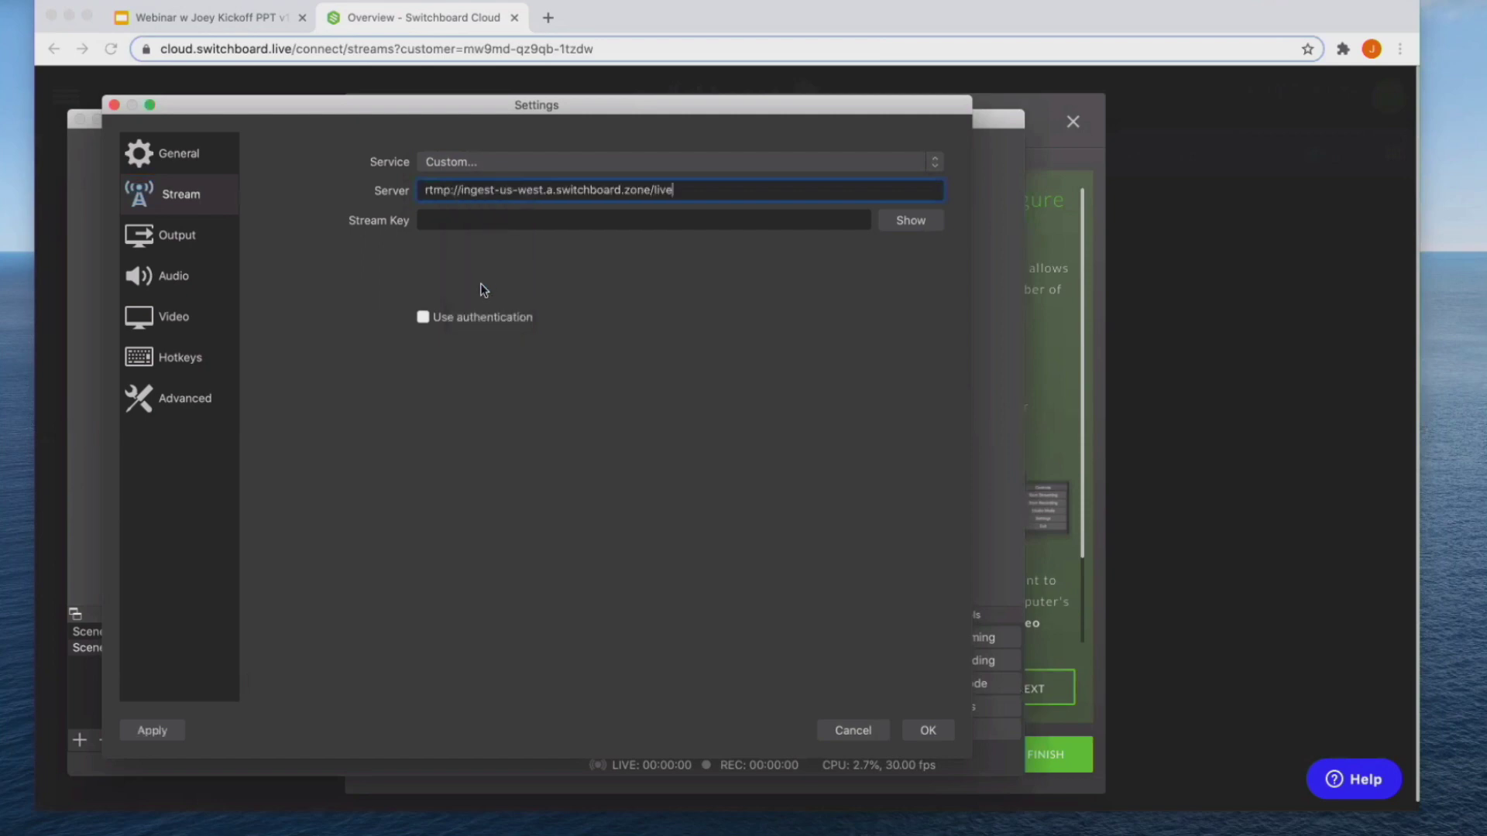
# - Copy the Switchboard stream key into OBS's Stream Key field, verify it, and save
pyautogui.click(1234, 240)
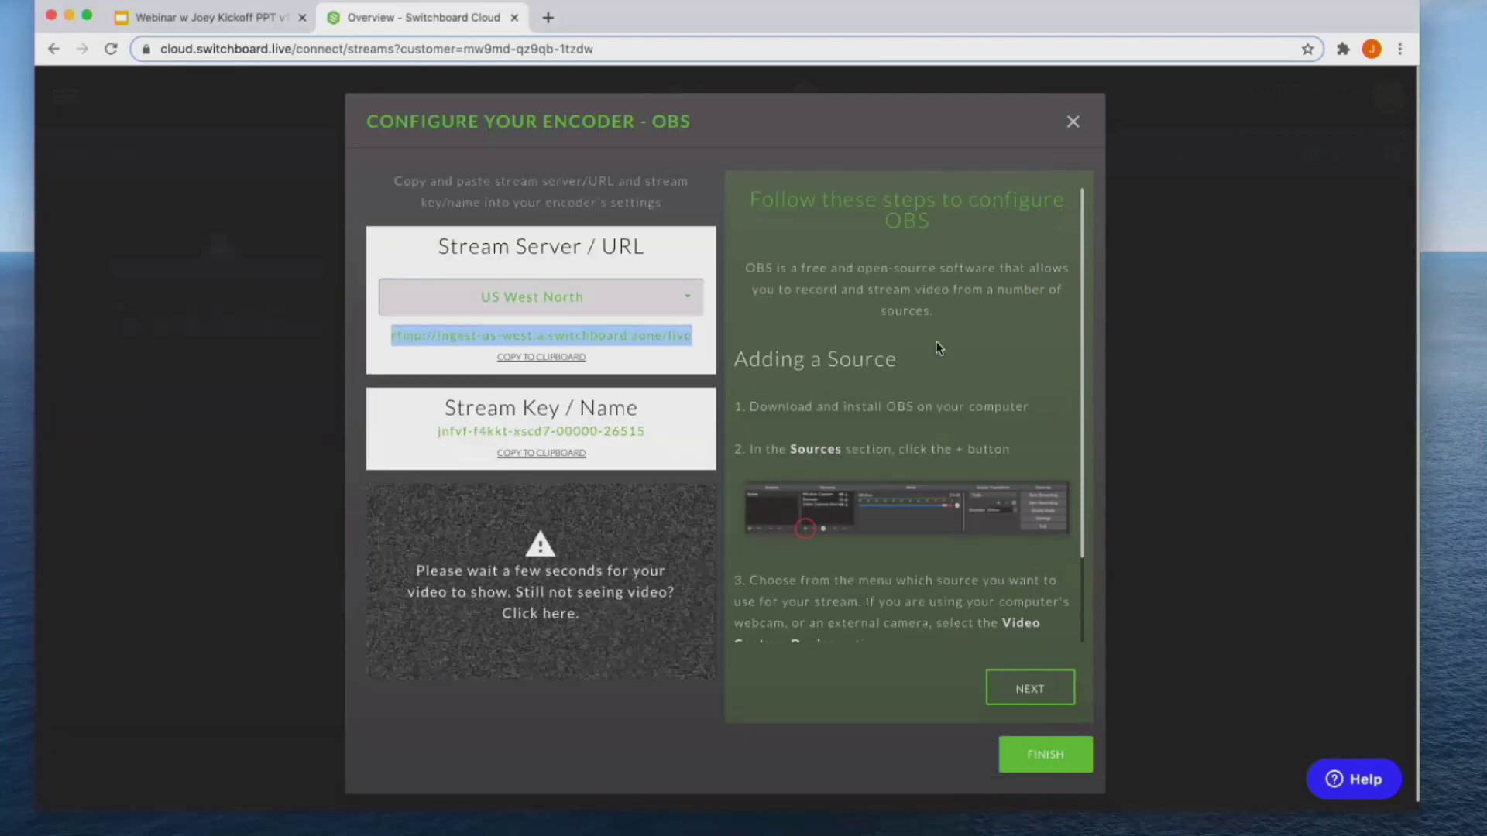
pyautogui.click(534, 454)
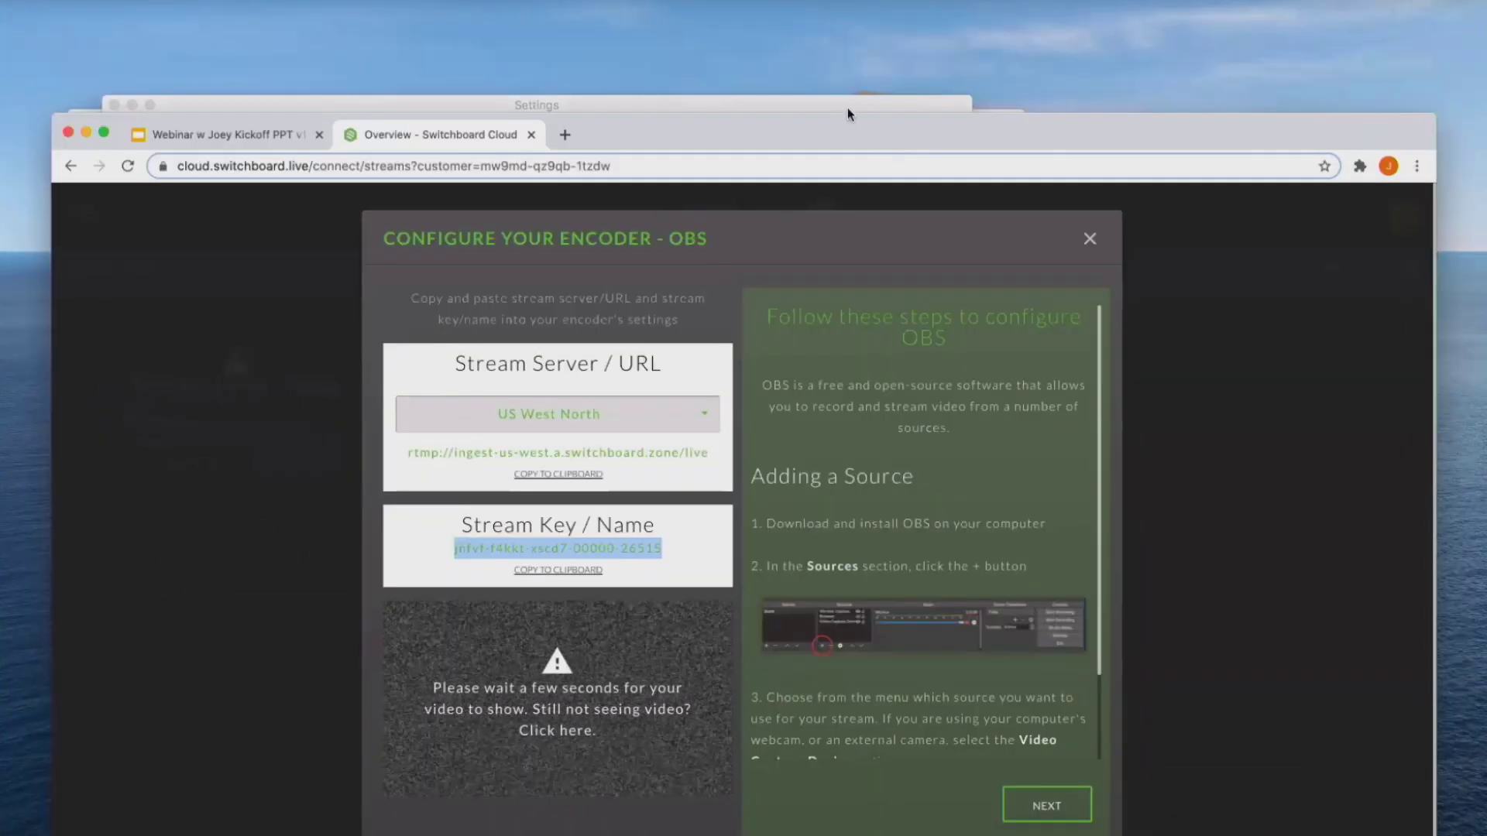
pyautogui.click(847, 109)
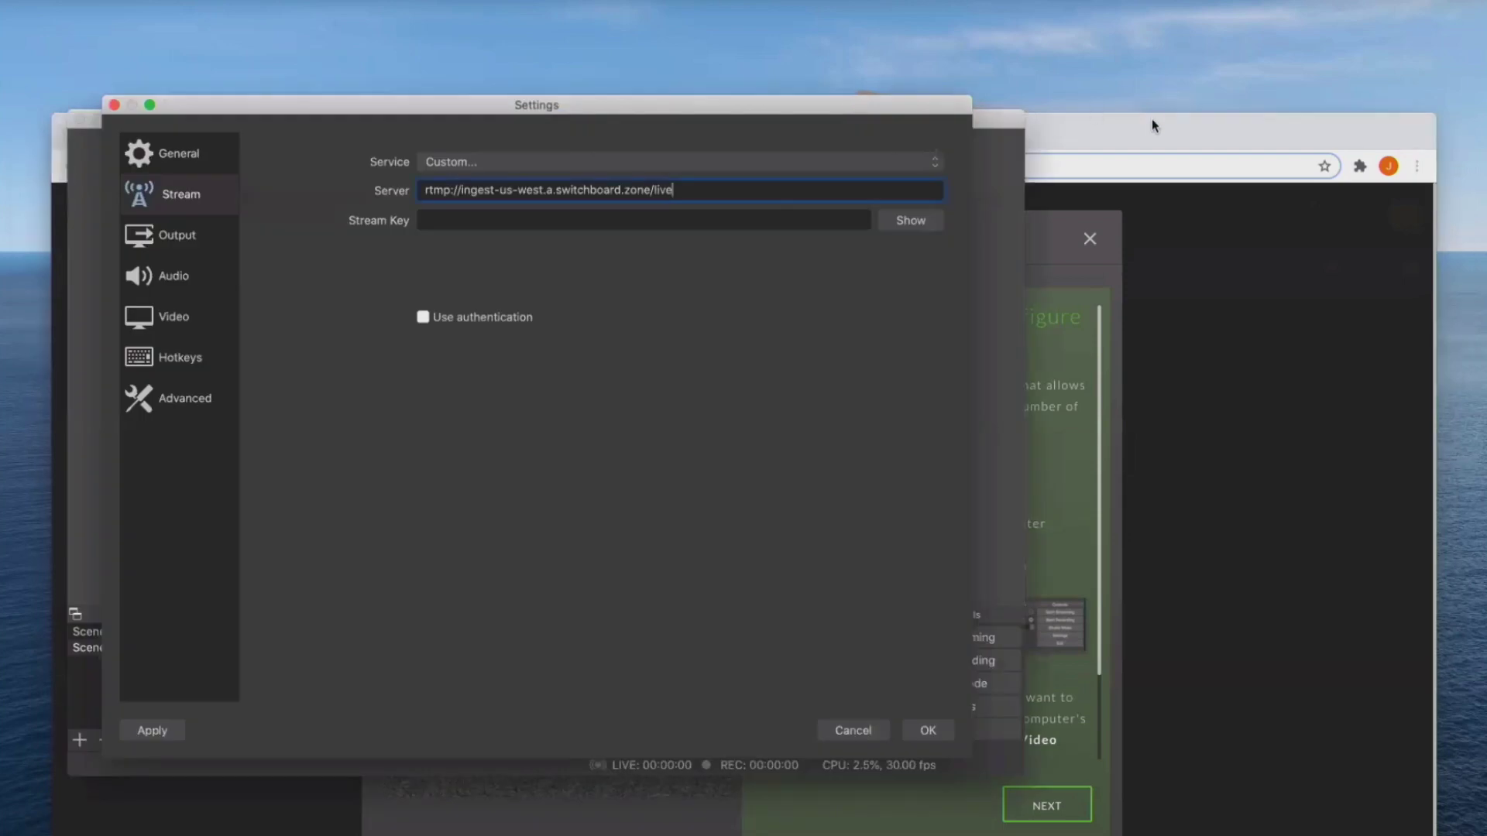
pyautogui.moveTo(1151, 123); pyautogui.dragTo(1216, 19)
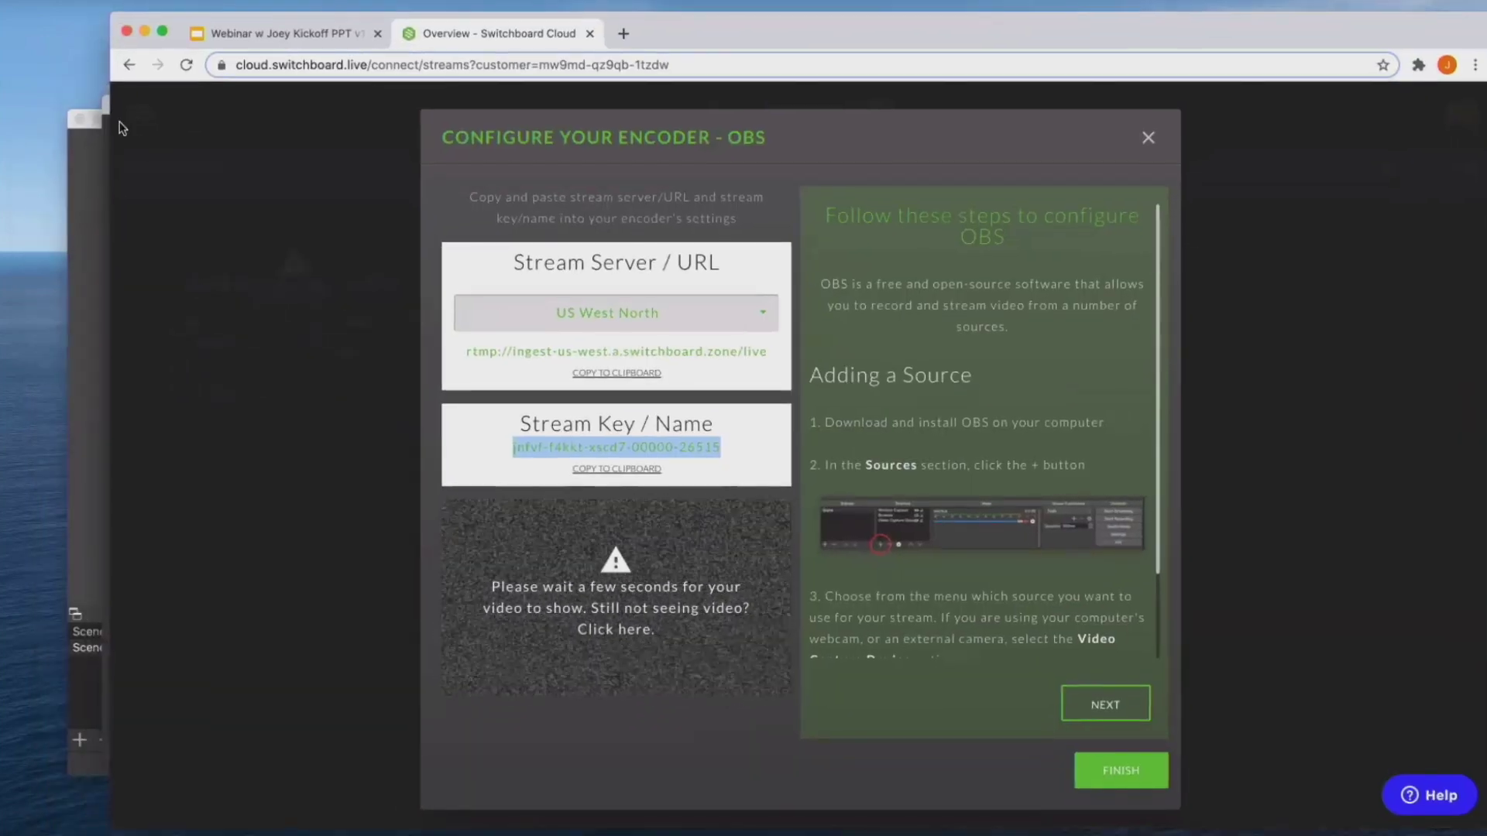
pyautogui.click(91, 124)
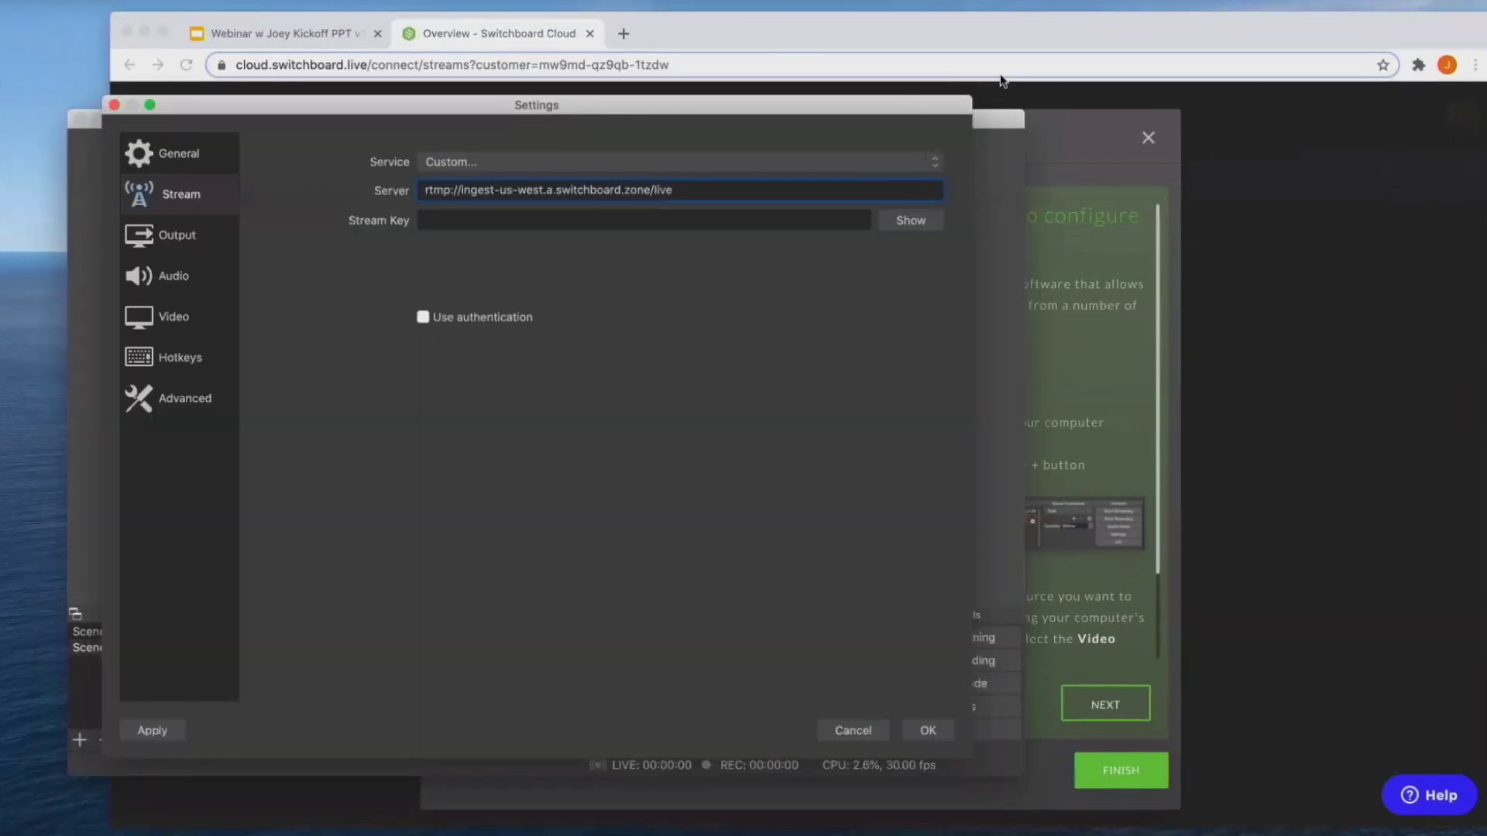
pyautogui.rightClick(504, 228)
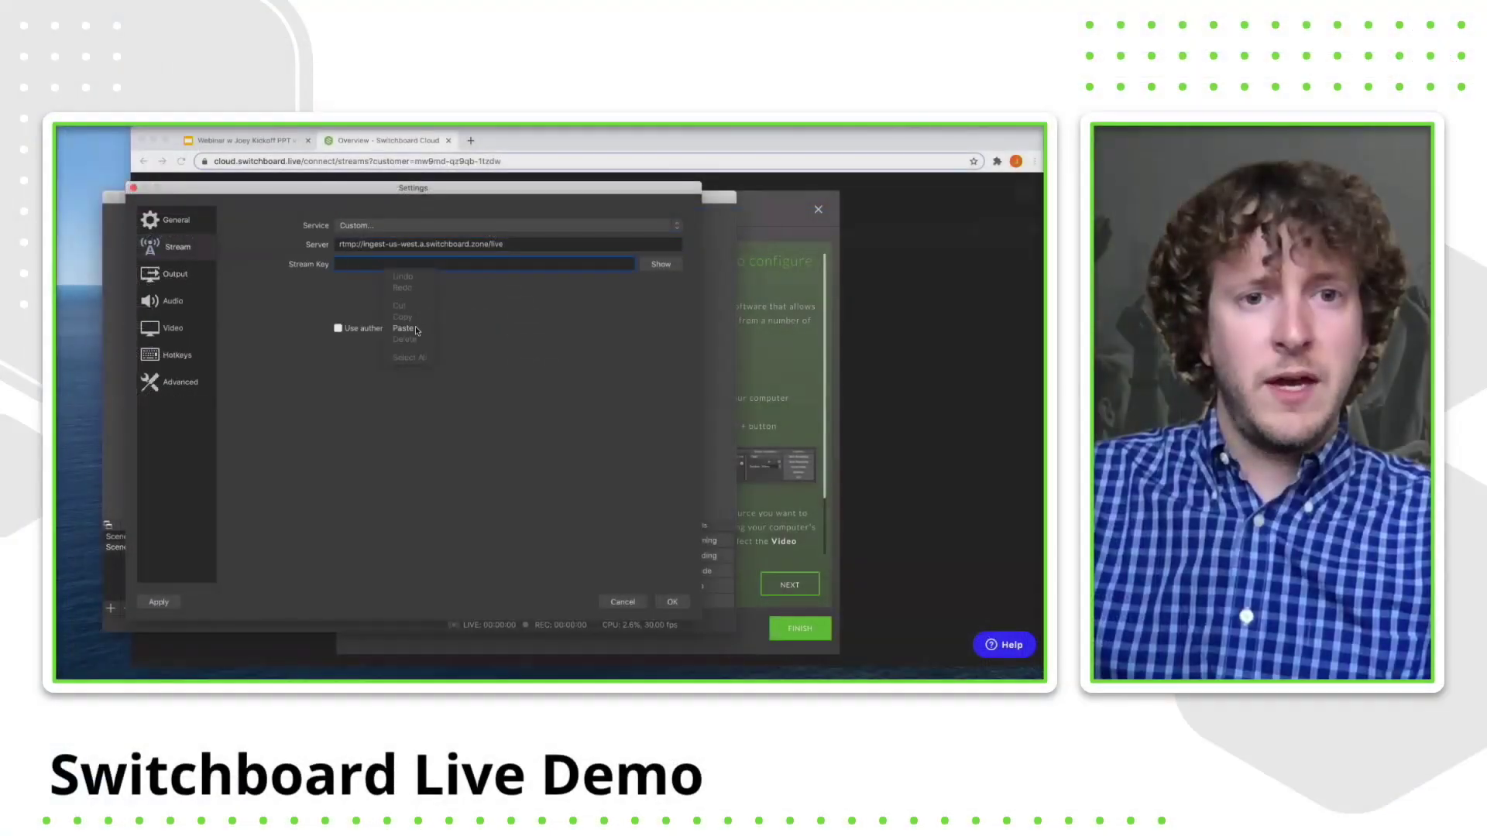
pyautogui.click(403, 329)
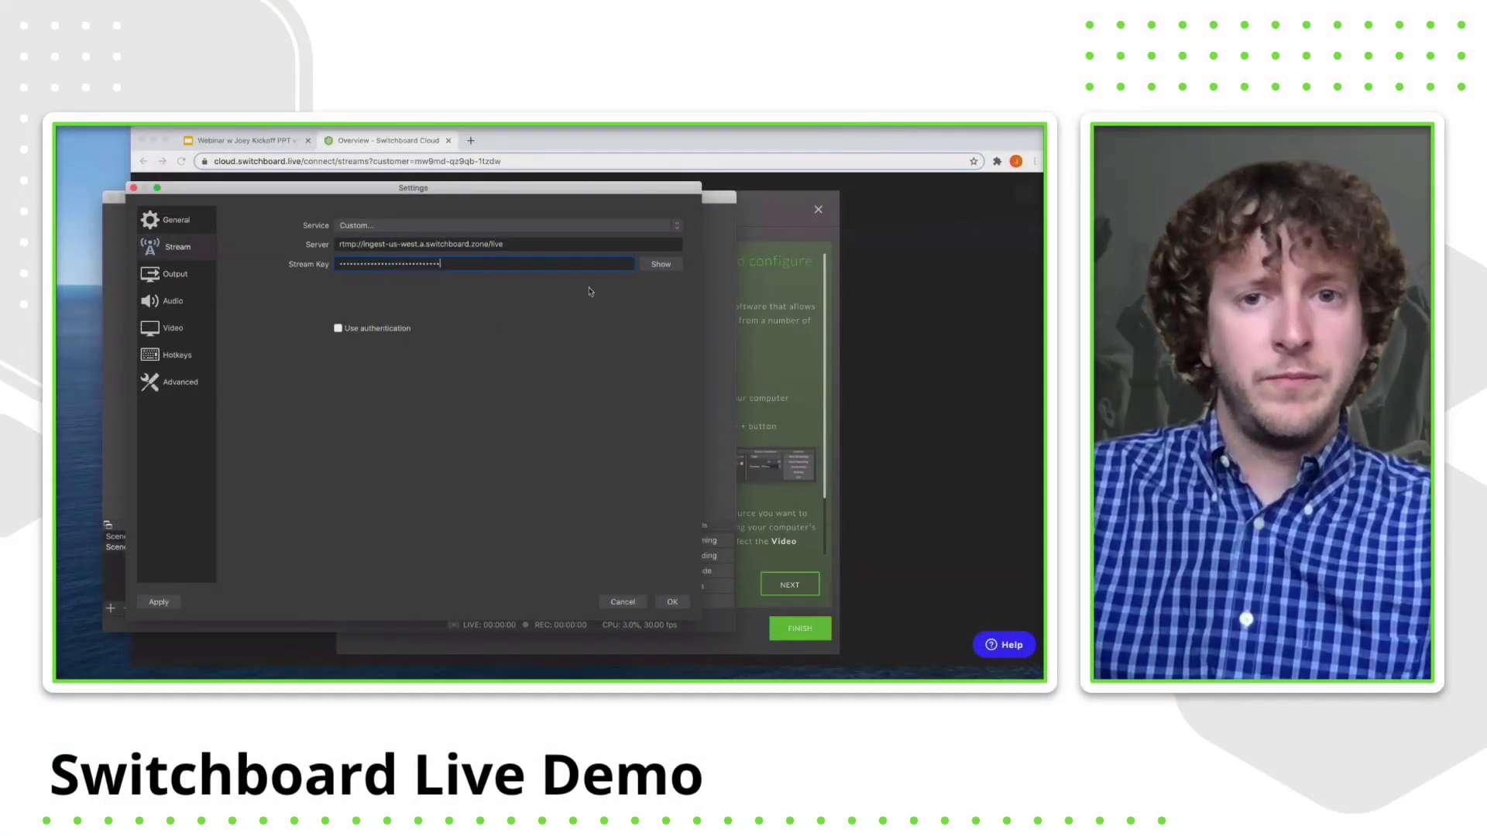
pyautogui.click(681, 265)
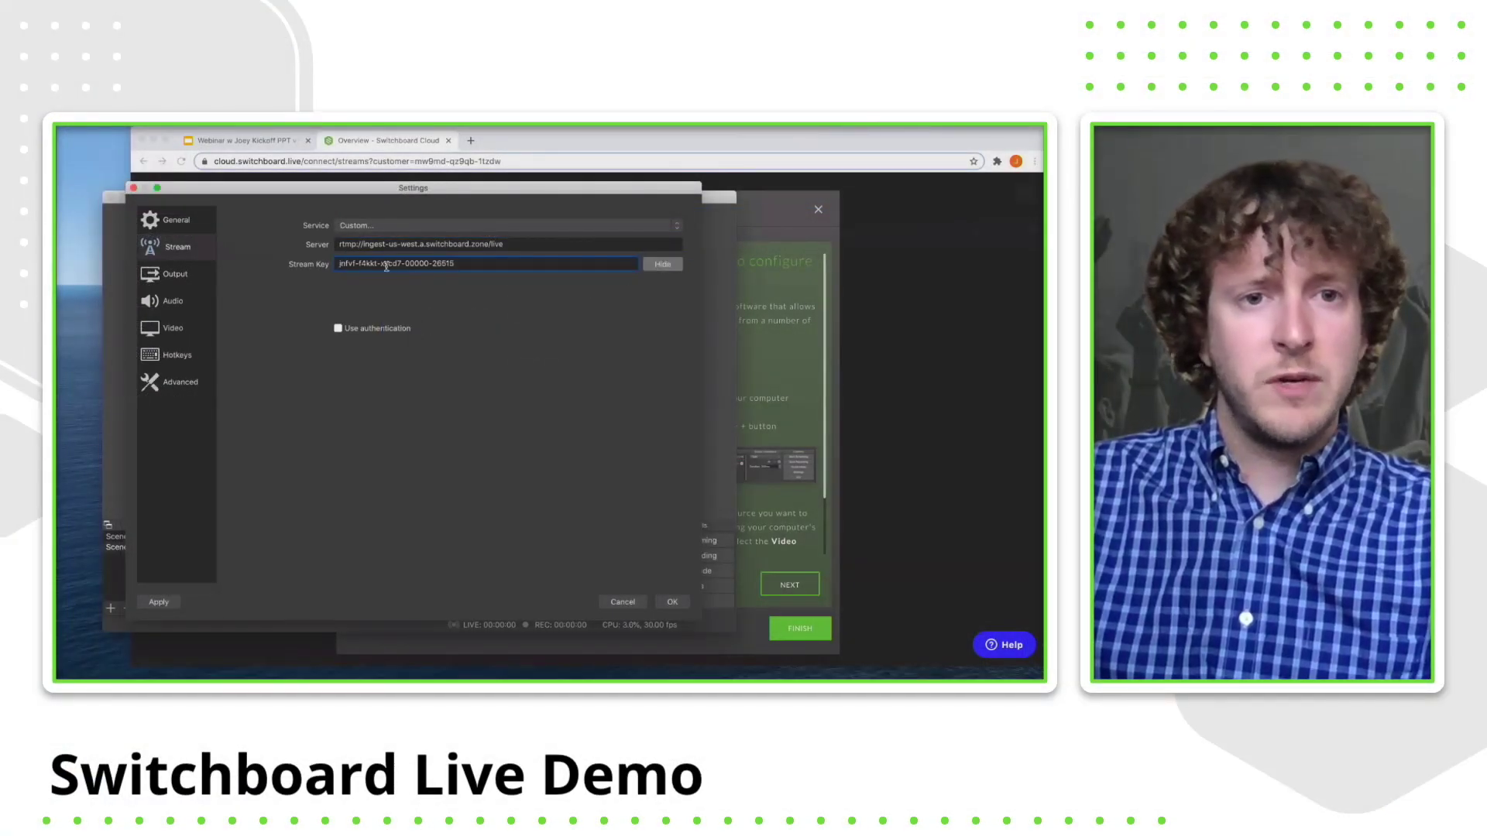
pyautogui.click(672, 603)
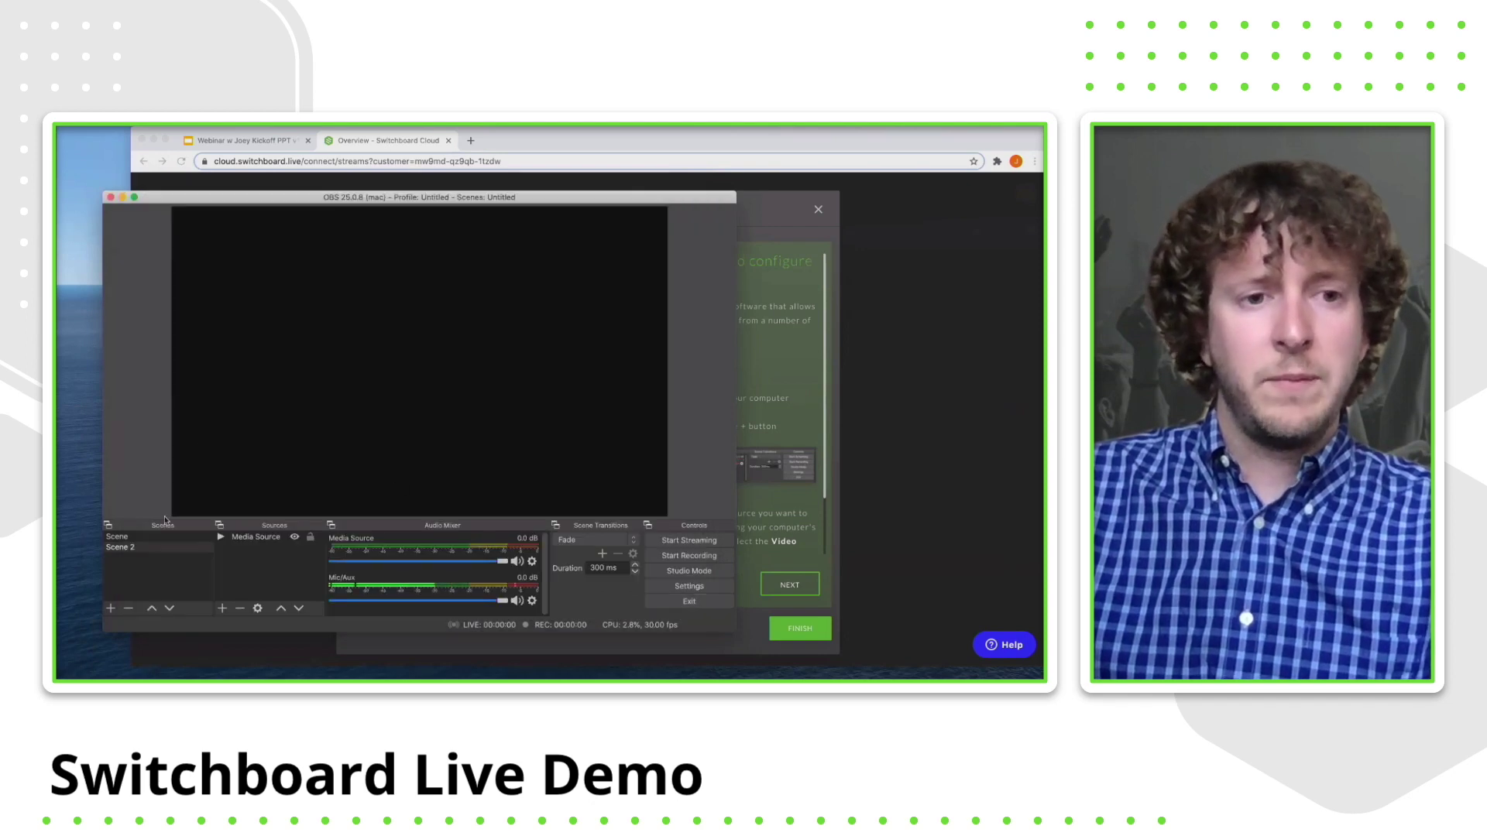
# - Preview the concert-image scene, return to Scene 2, and bring Switchboard's encoder setup forward
pyautogui.click(145, 548)
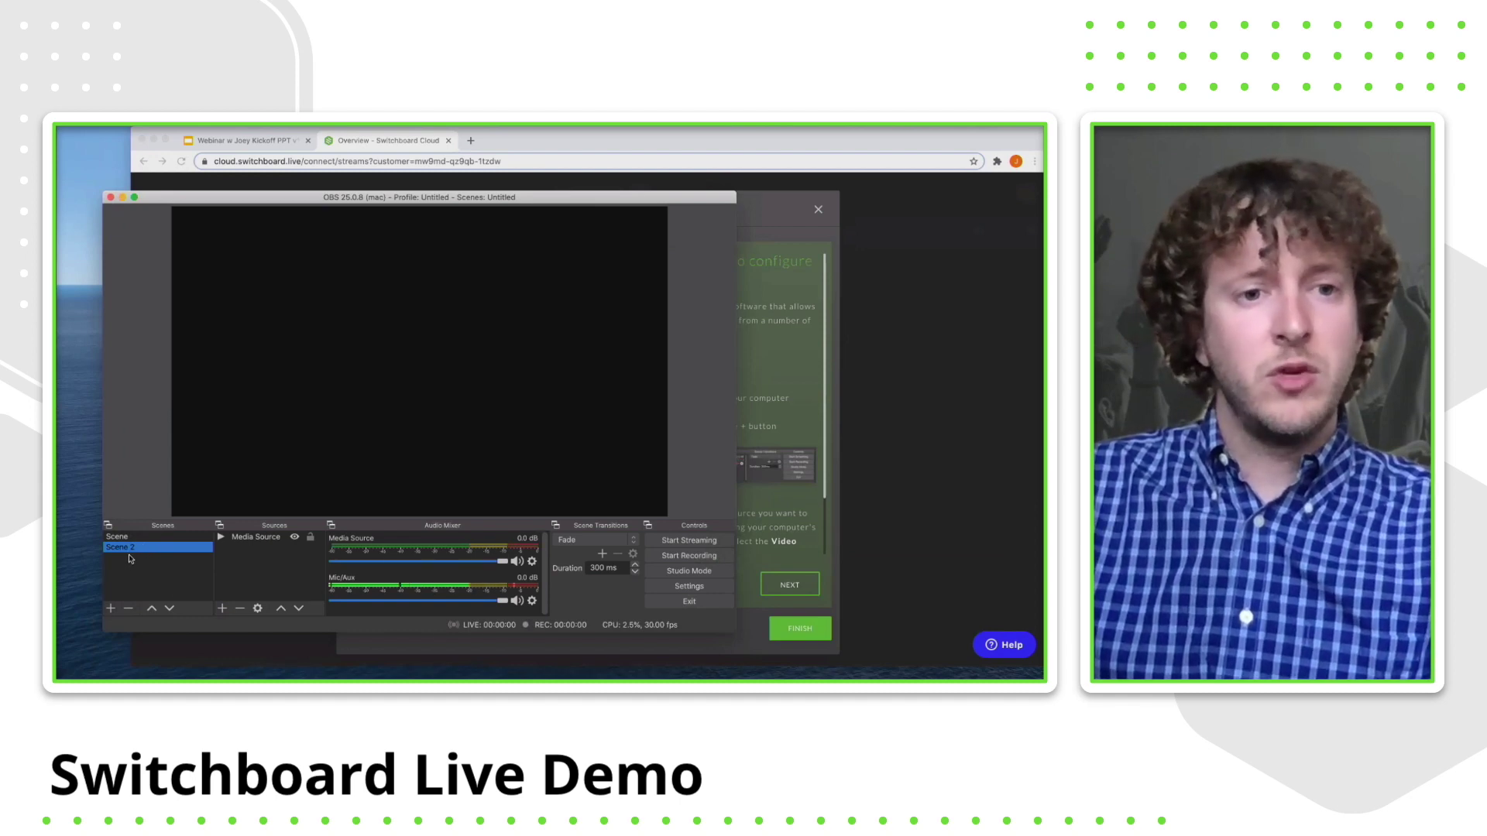
pyautogui.click(117, 537)
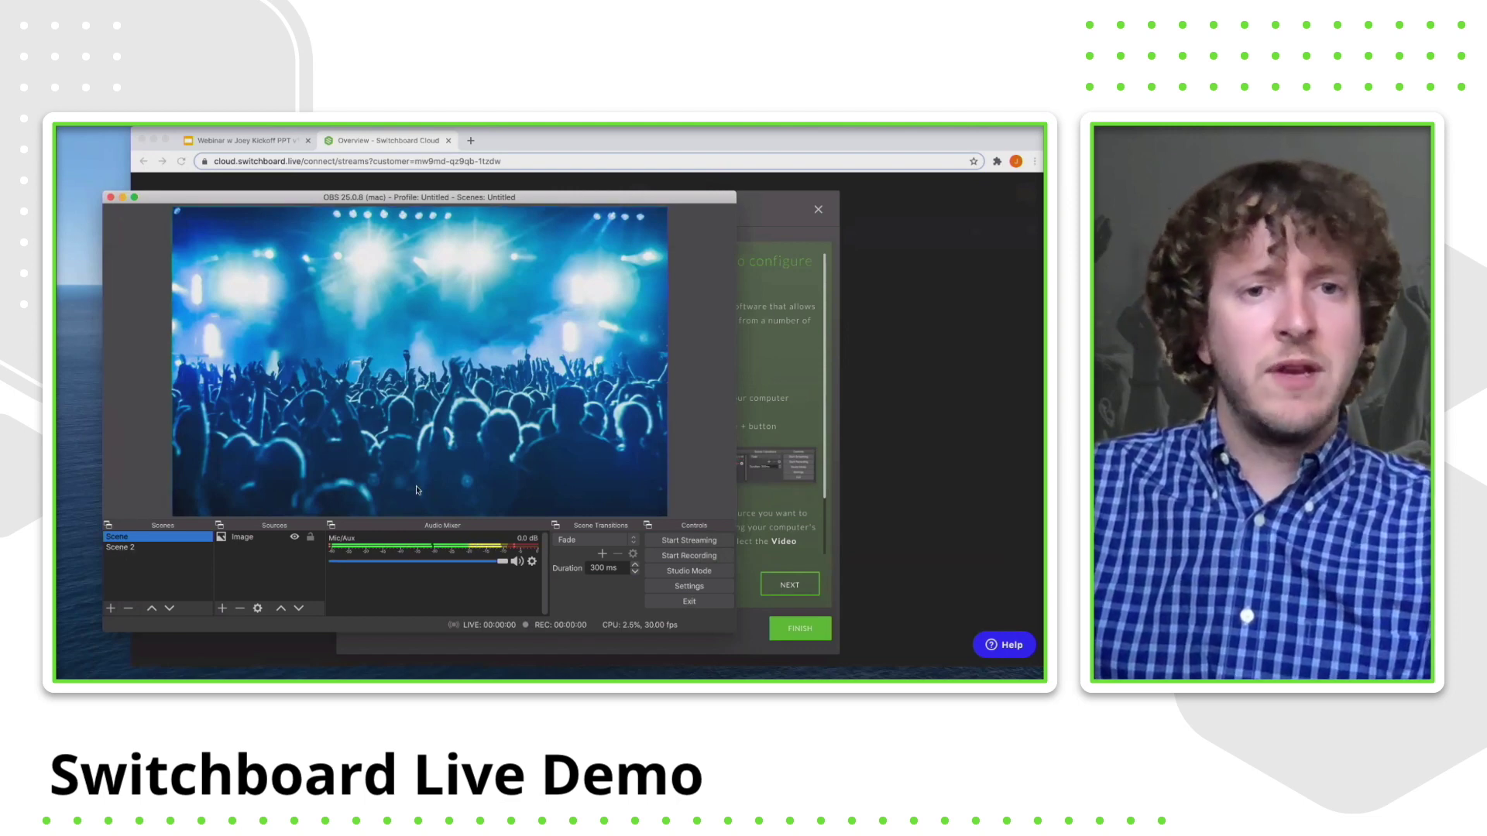
pyautogui.click(123, 548)
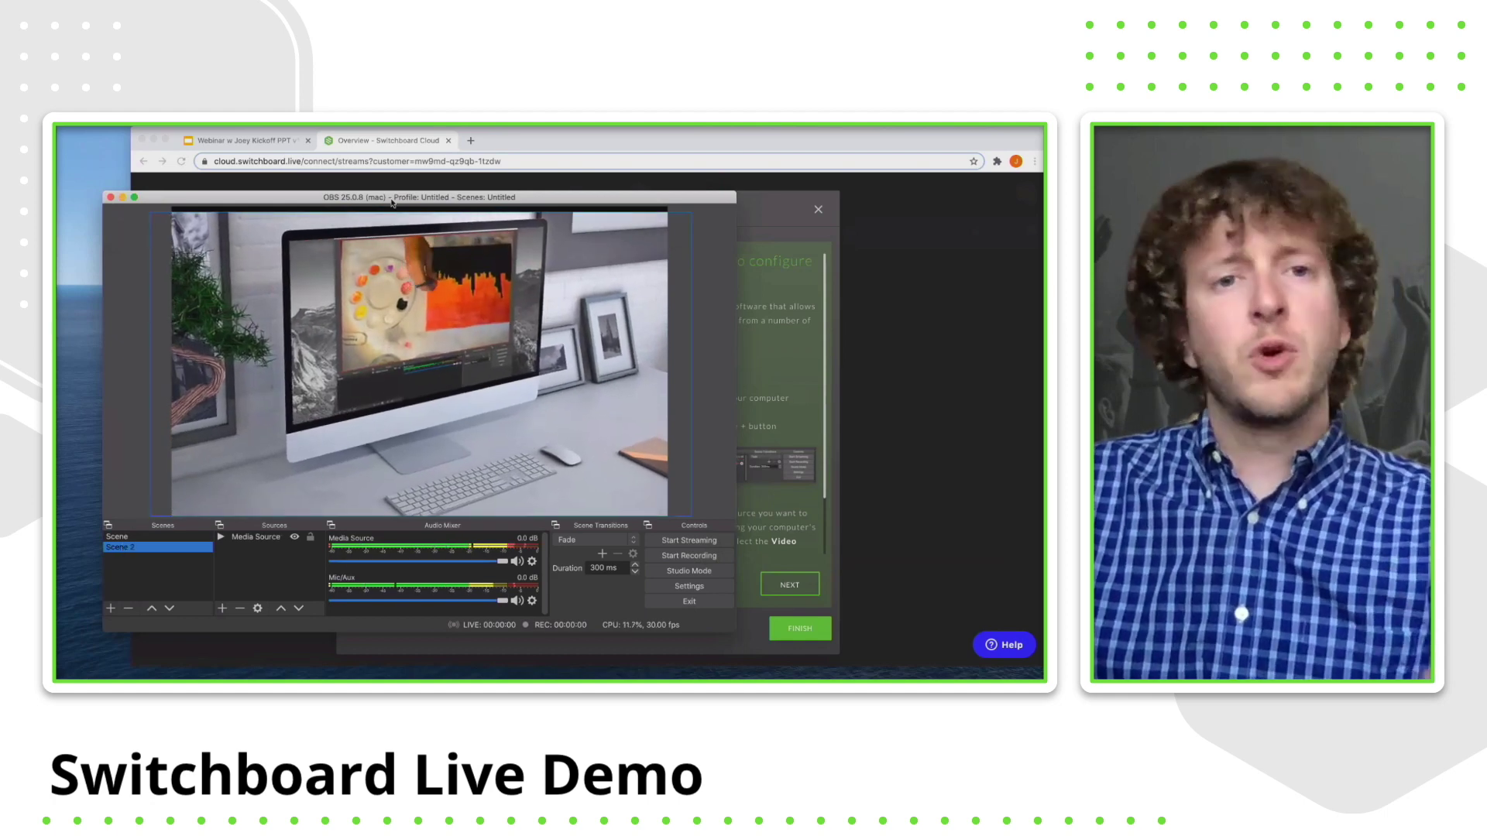
pyautogui.moveTo(379, 197); pyautogui.dragTo(337, 180)
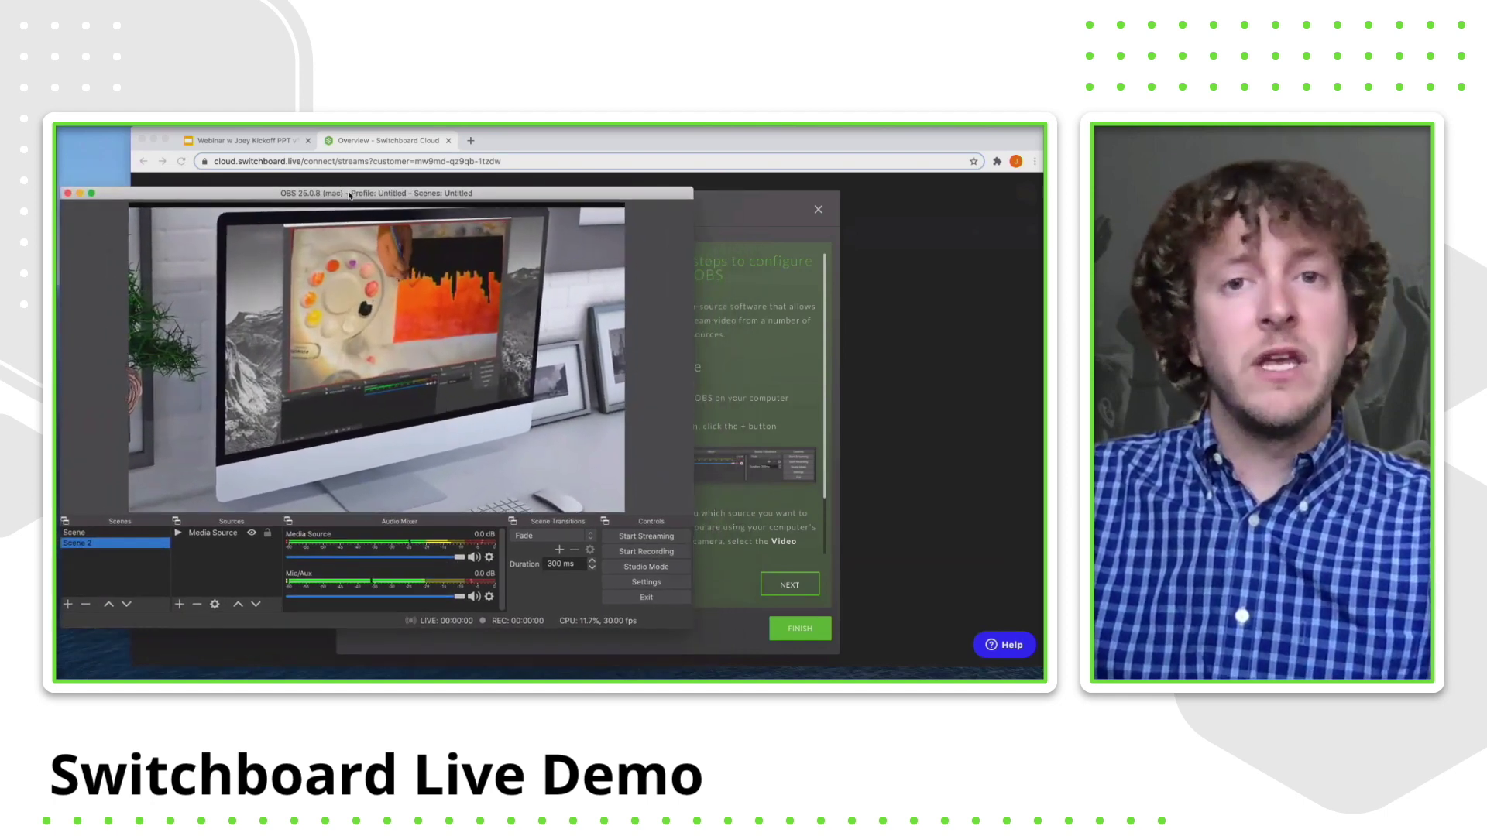
pyautogui.click(633, 145)
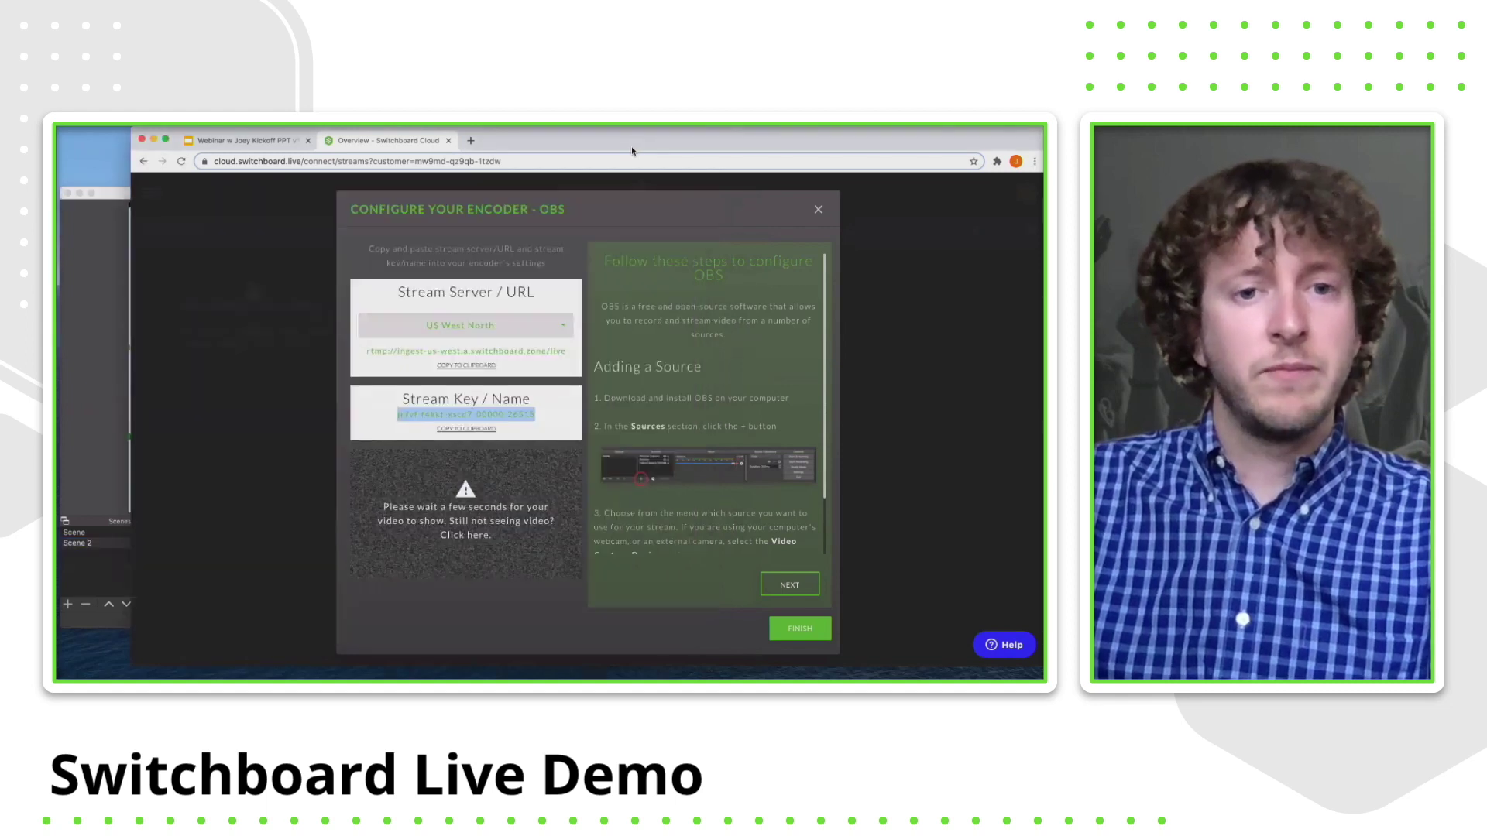
# - Finish the OBS encoder setup in Switchboard and bring OBS back in front
pyautogui.click(798, 629)
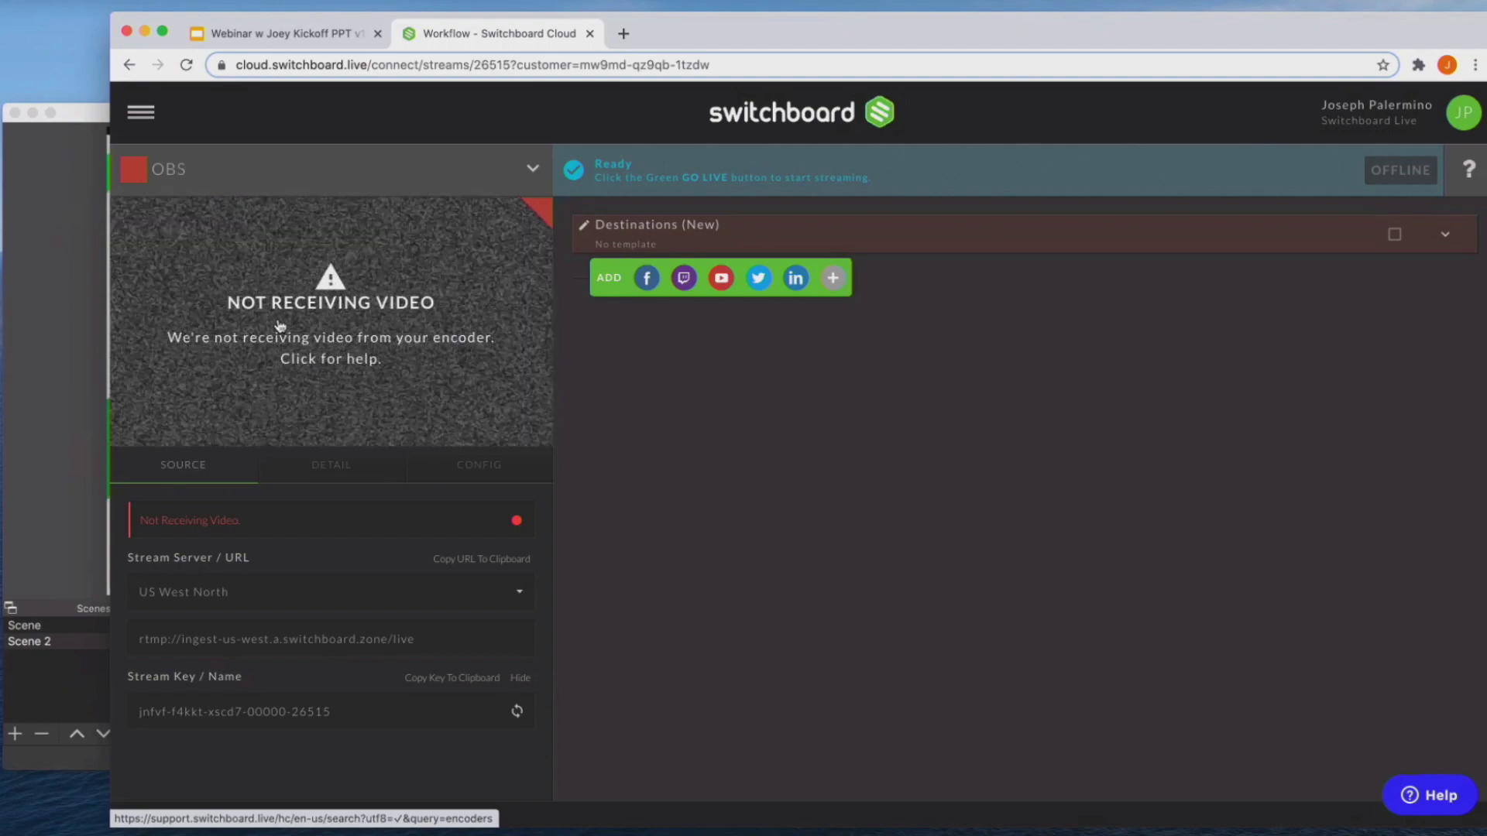
pyautogui.click(75, 122)
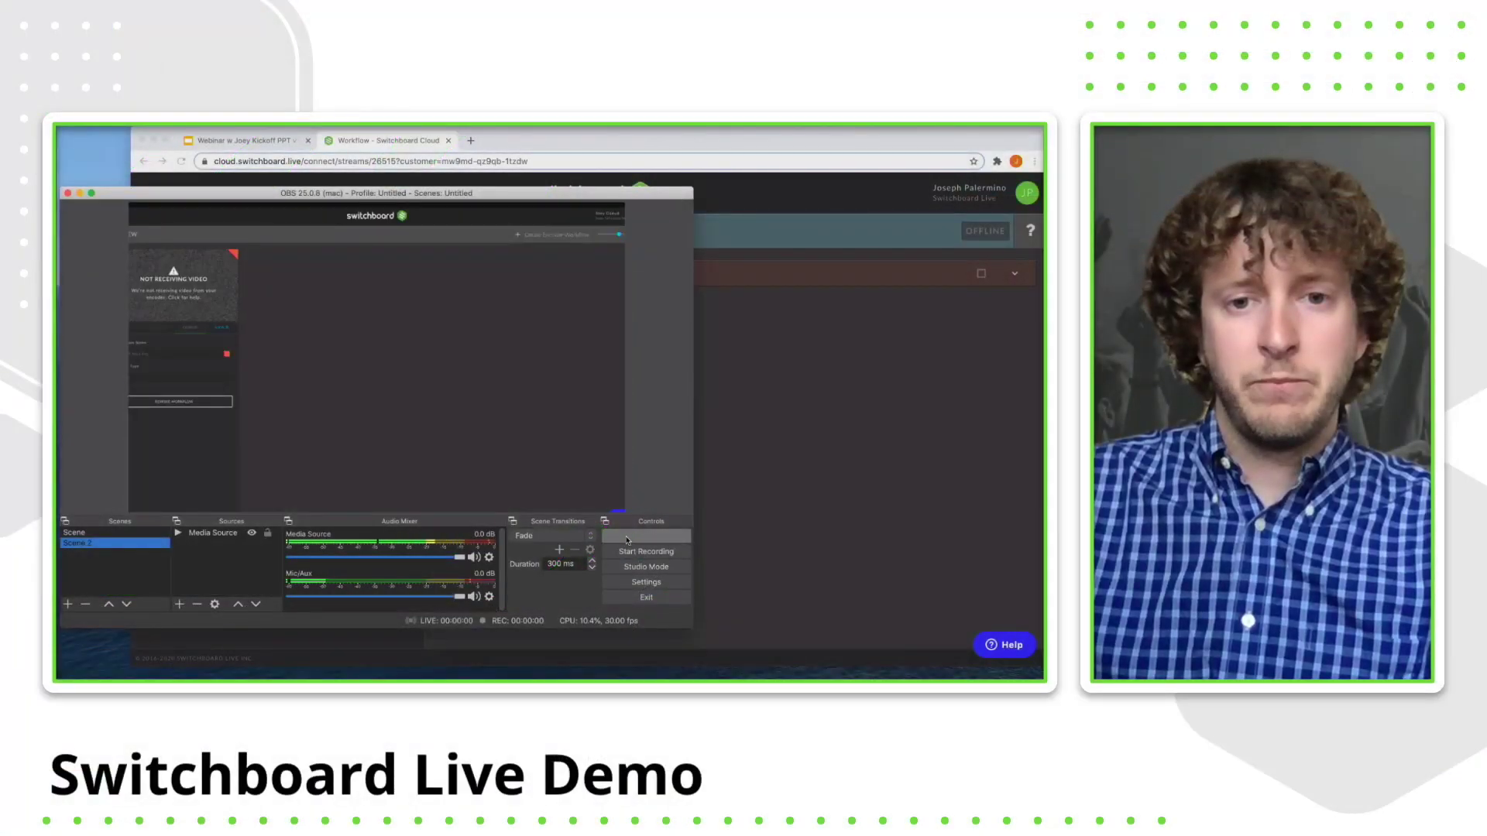
# - Start streaming from OBS, then return to the Switchboard stream page and reload it
pyautogui.click(627, 540)
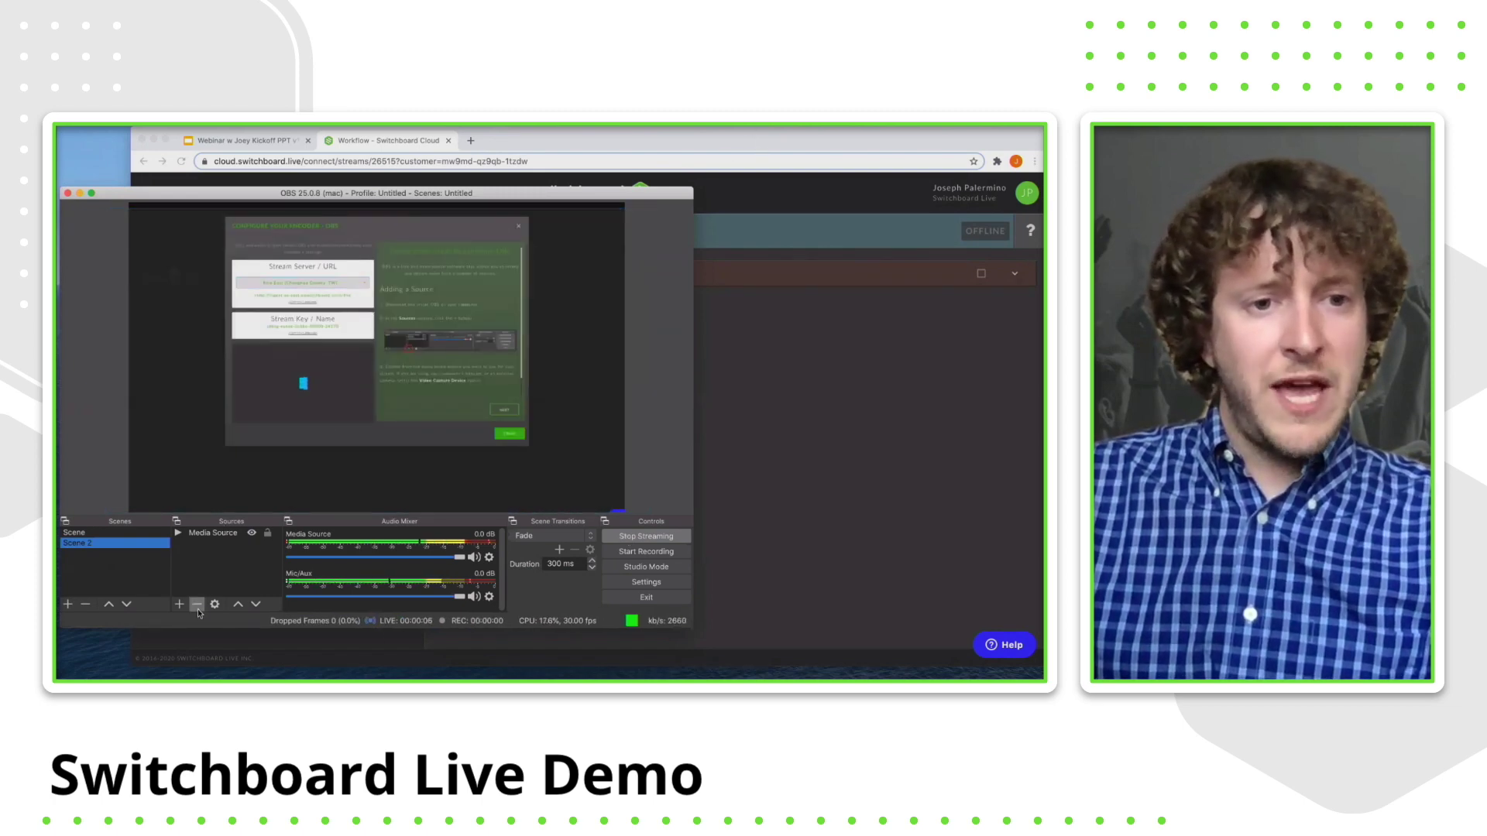
pyautogui.click(180, 605)
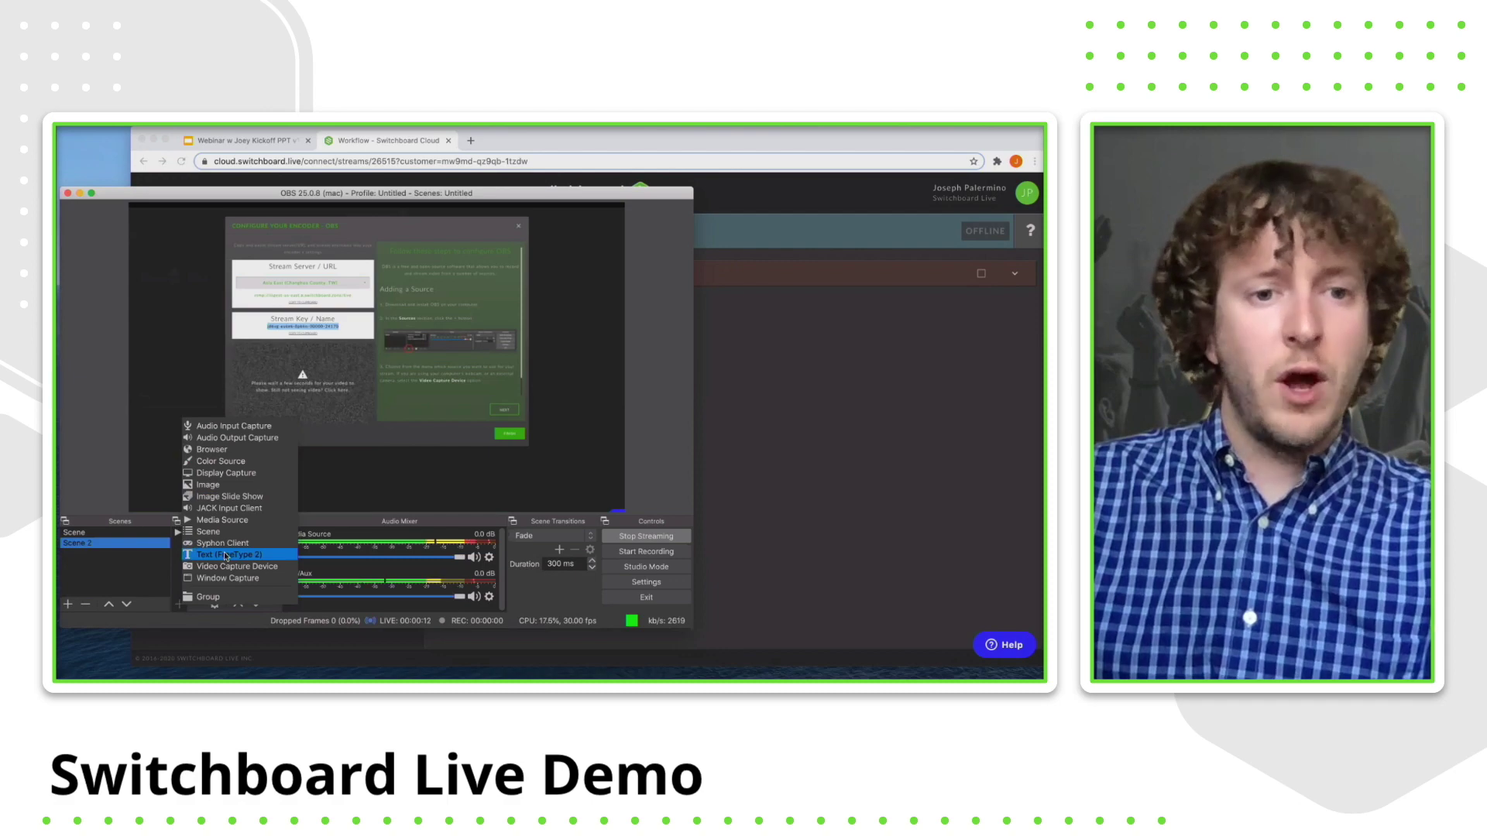
pyautogui.click(740, 498)
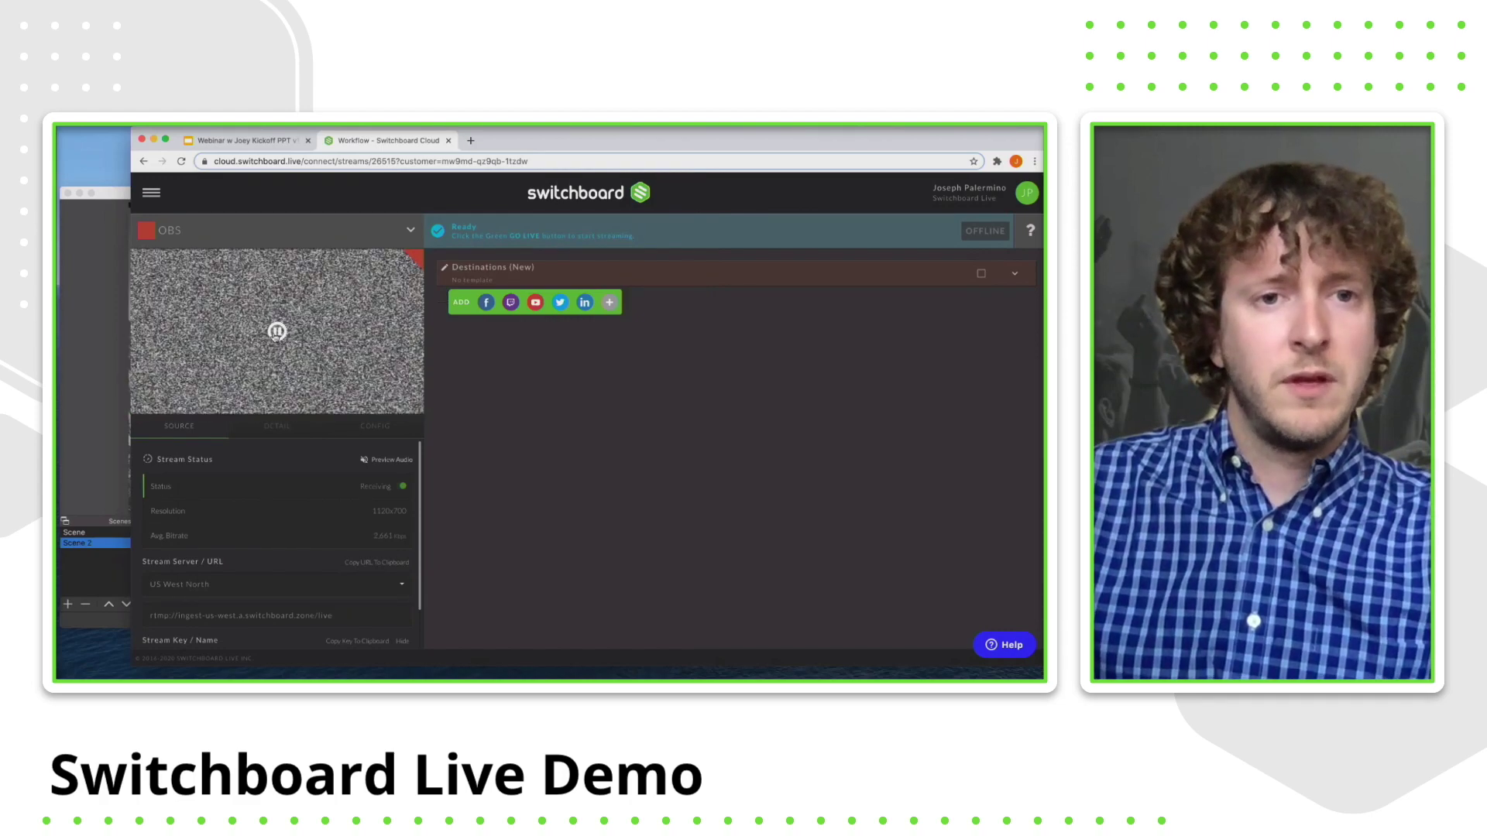
pyautogui.click(182, 162)
# - Shift the browser window left and begin adding a streaming destination
pyautogui.moveTo(590, 144); pyautogui.dragTo(532, 144)
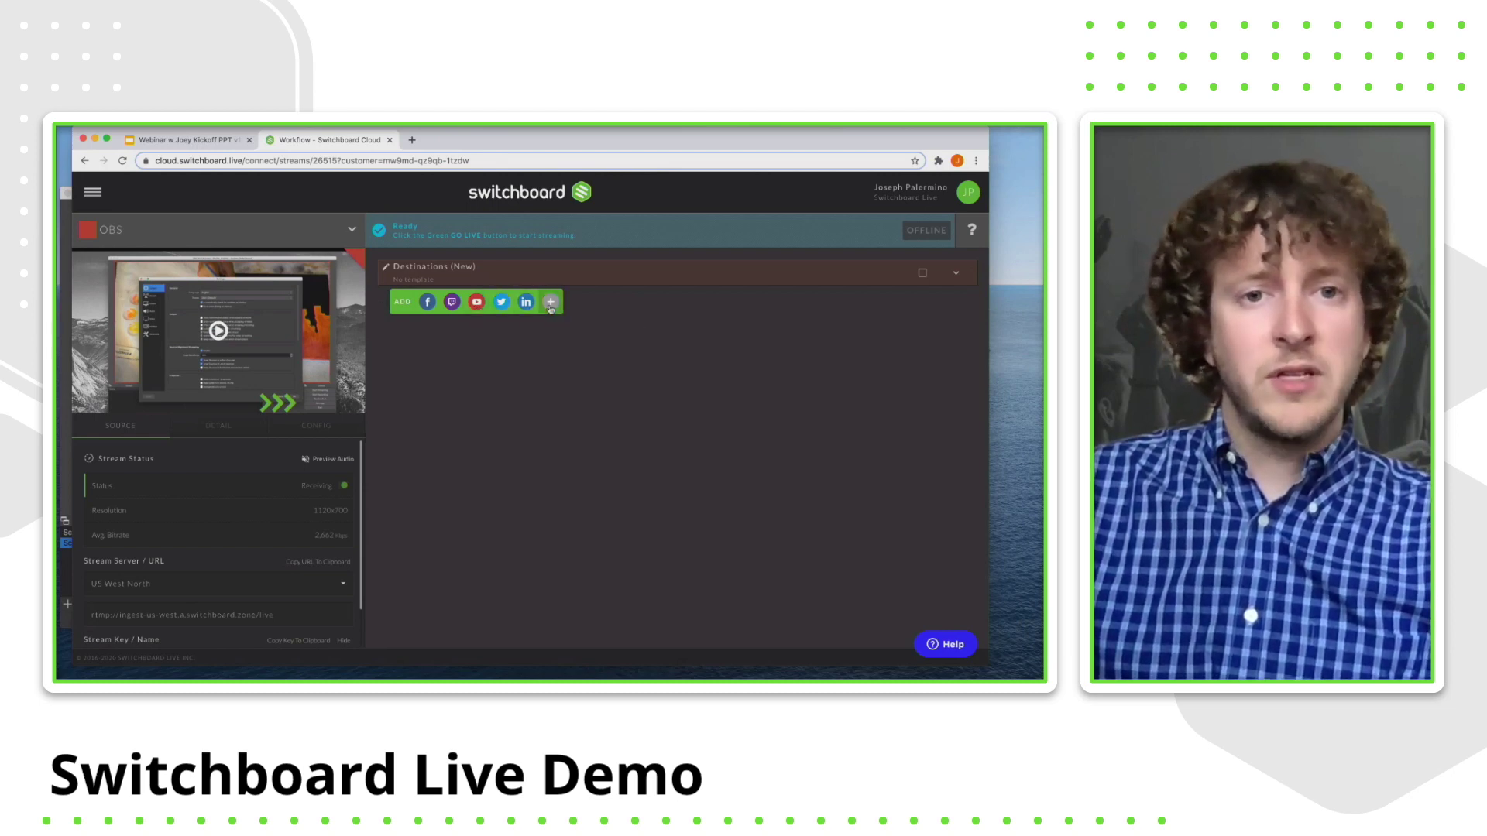
pyautogui.click(551, 303)
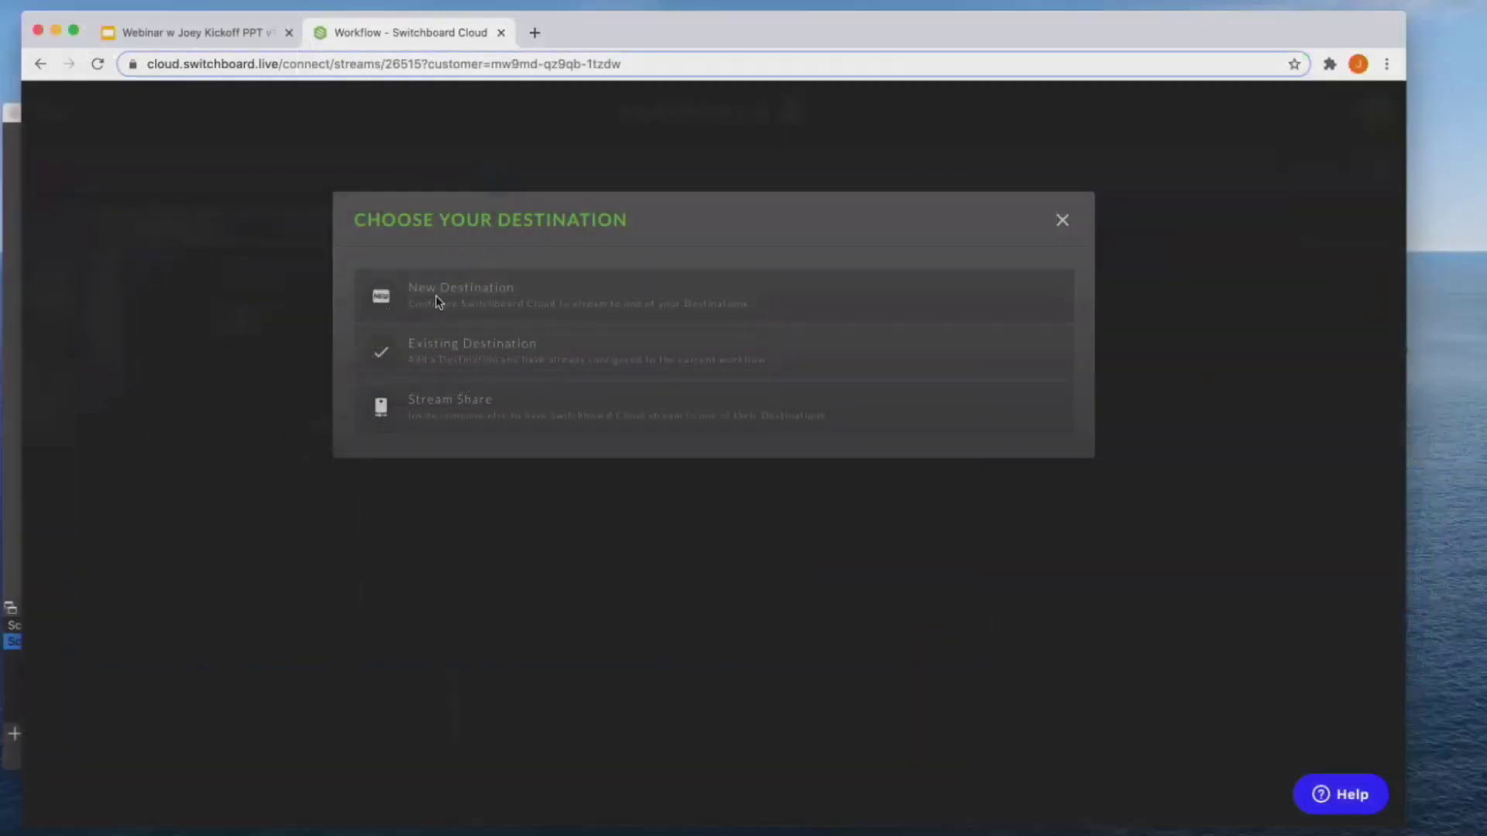
# - Add Facebook Live as a new destination, authorizing with the account password and posting as yourself
pyautogui.click(348, 318)
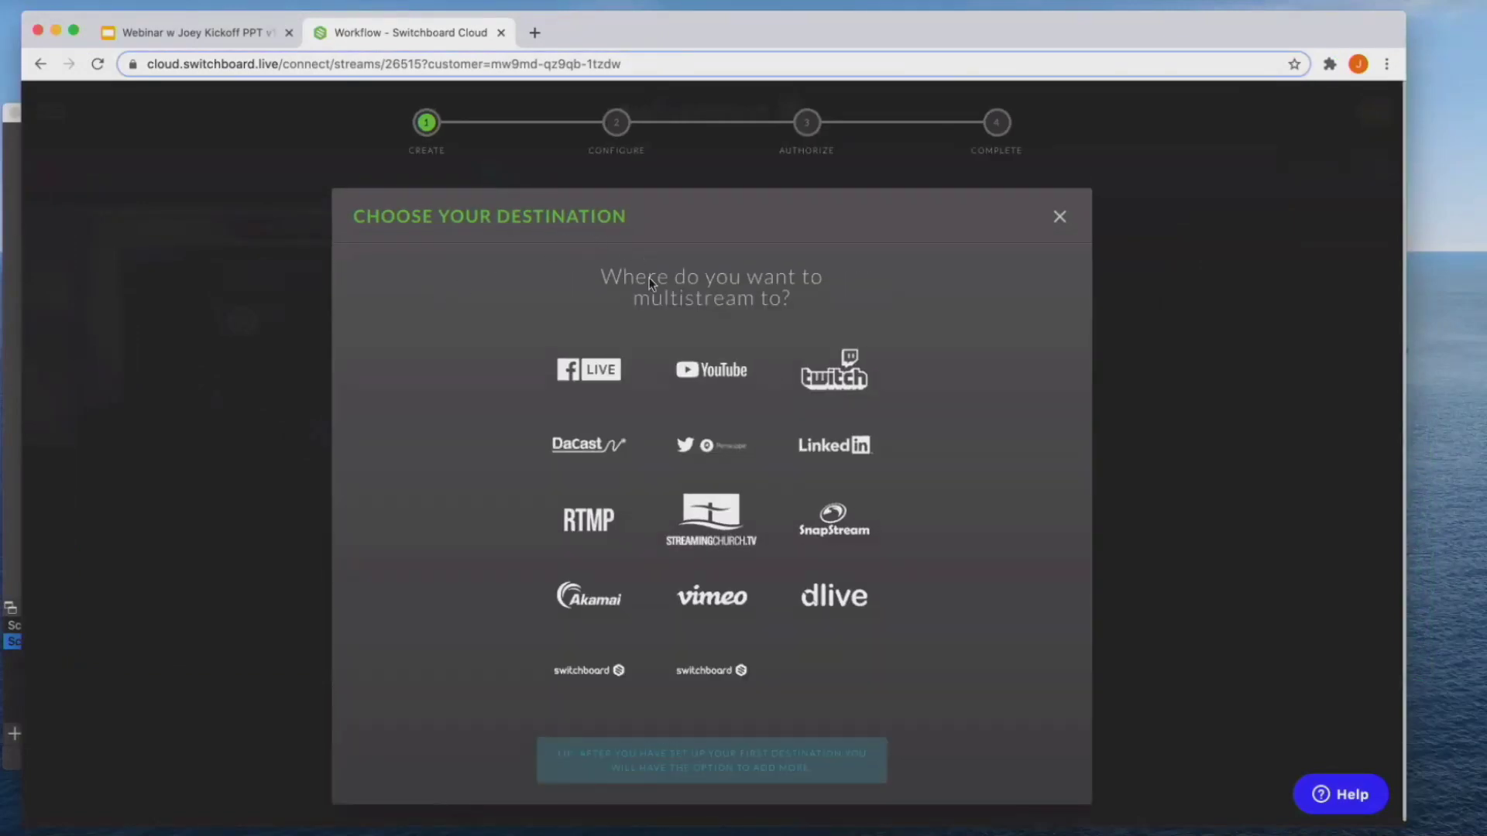
pyautogui.click(573, 375)
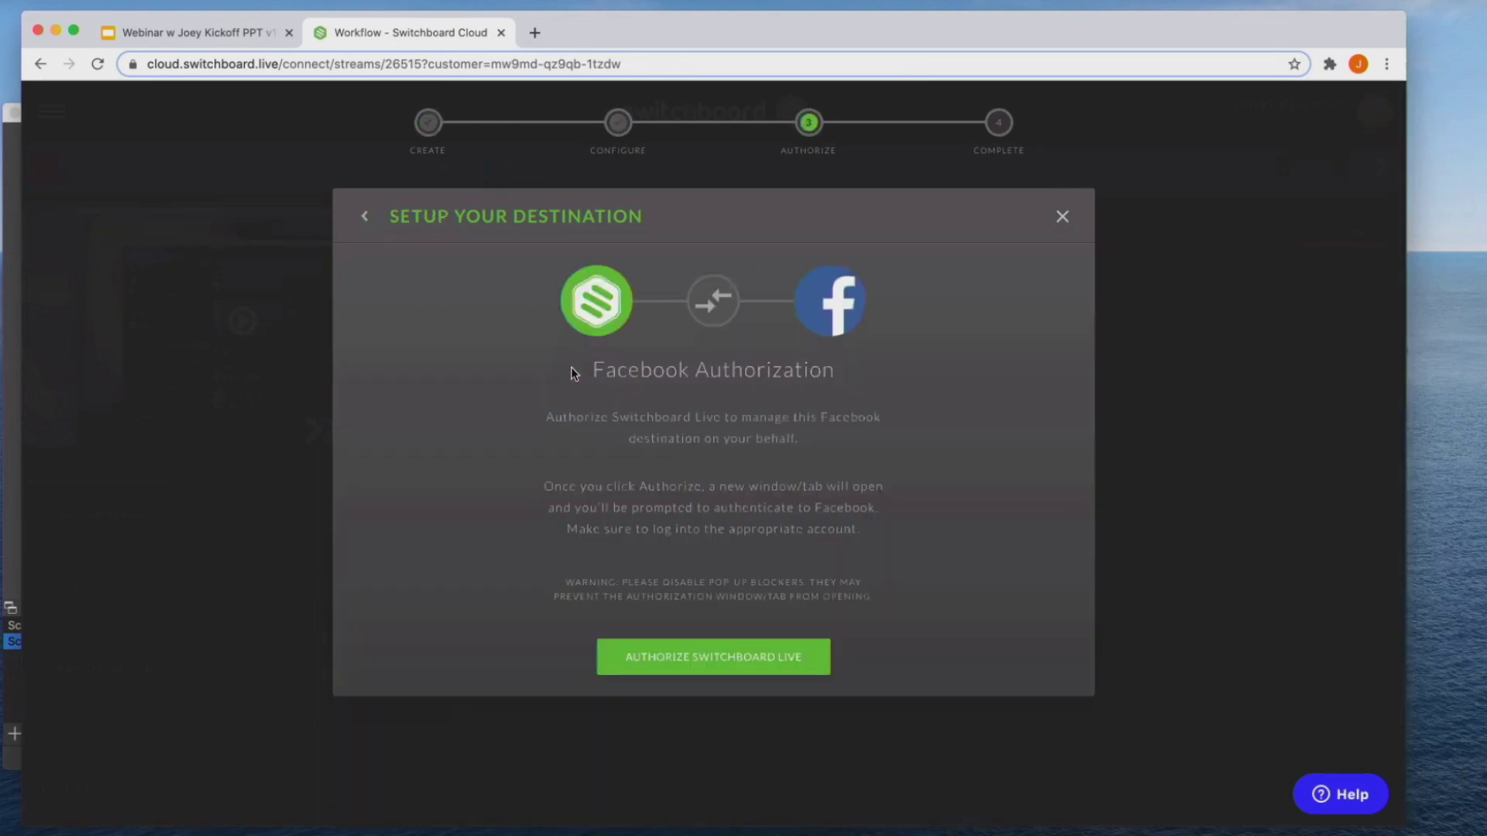
pyautogui.click(679, 670)
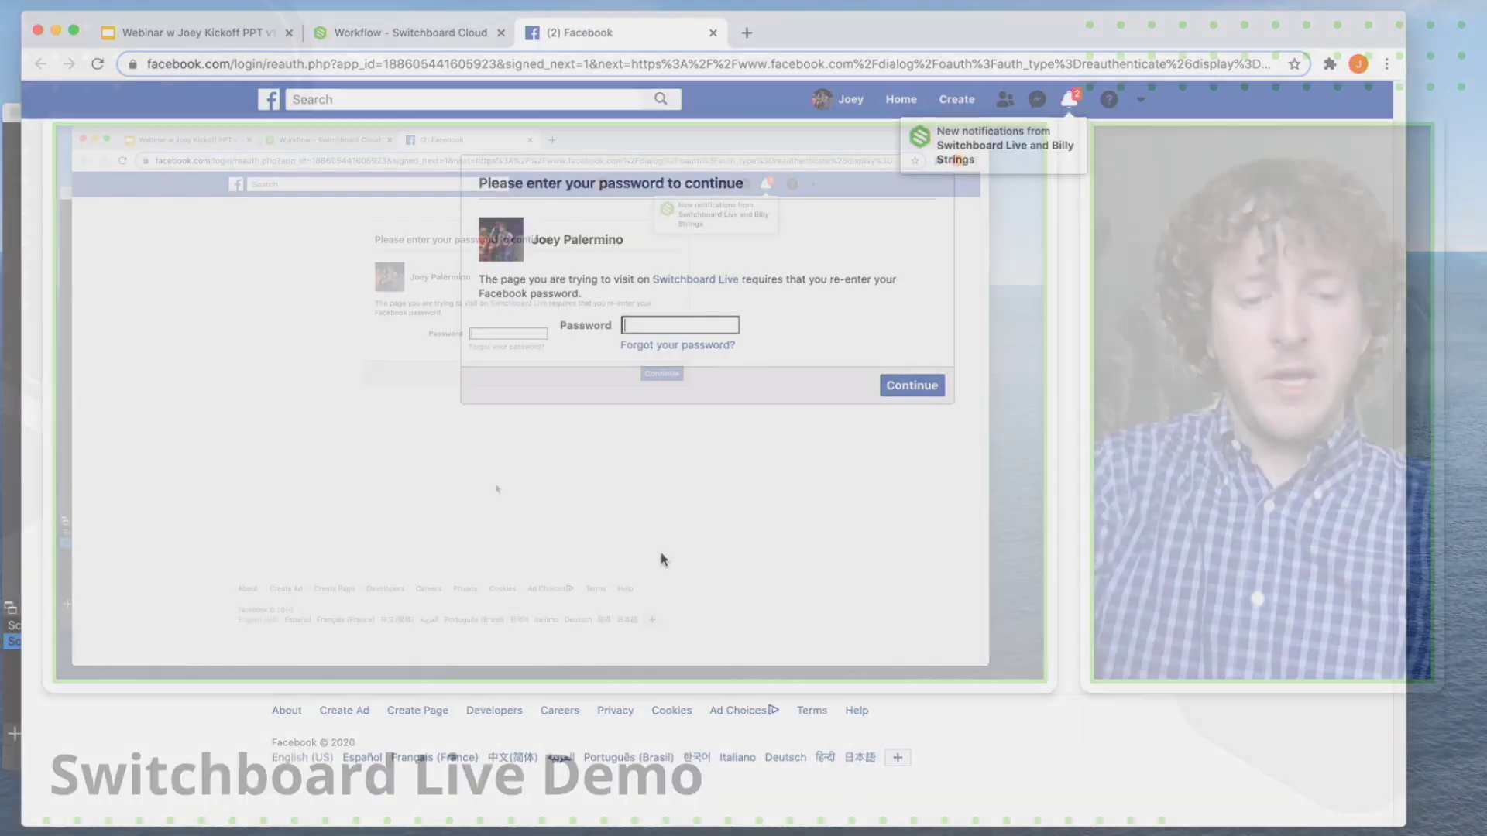
pyautogui.write('••••••')
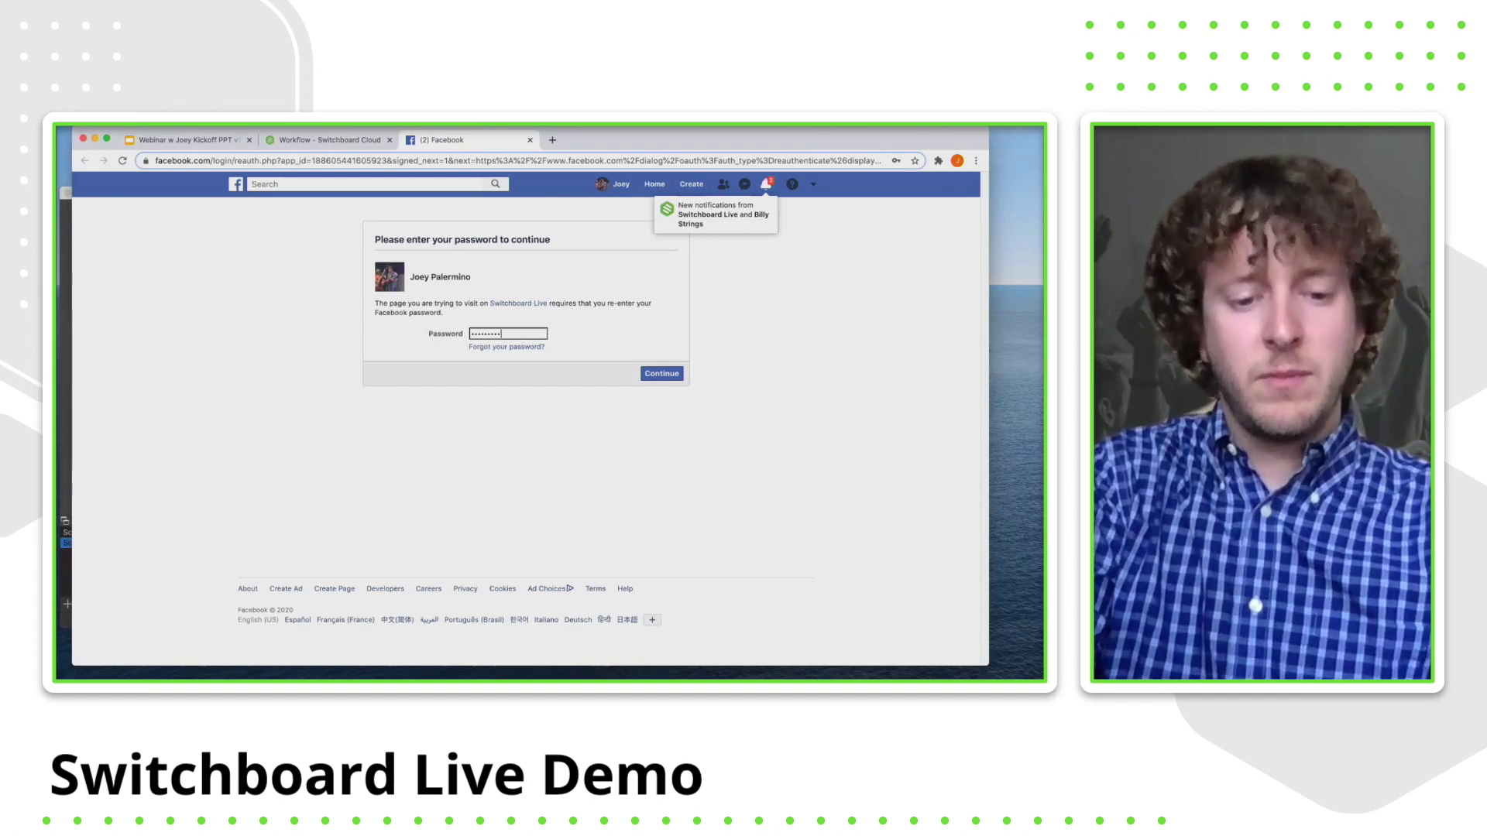
pyautogui.press('Return')
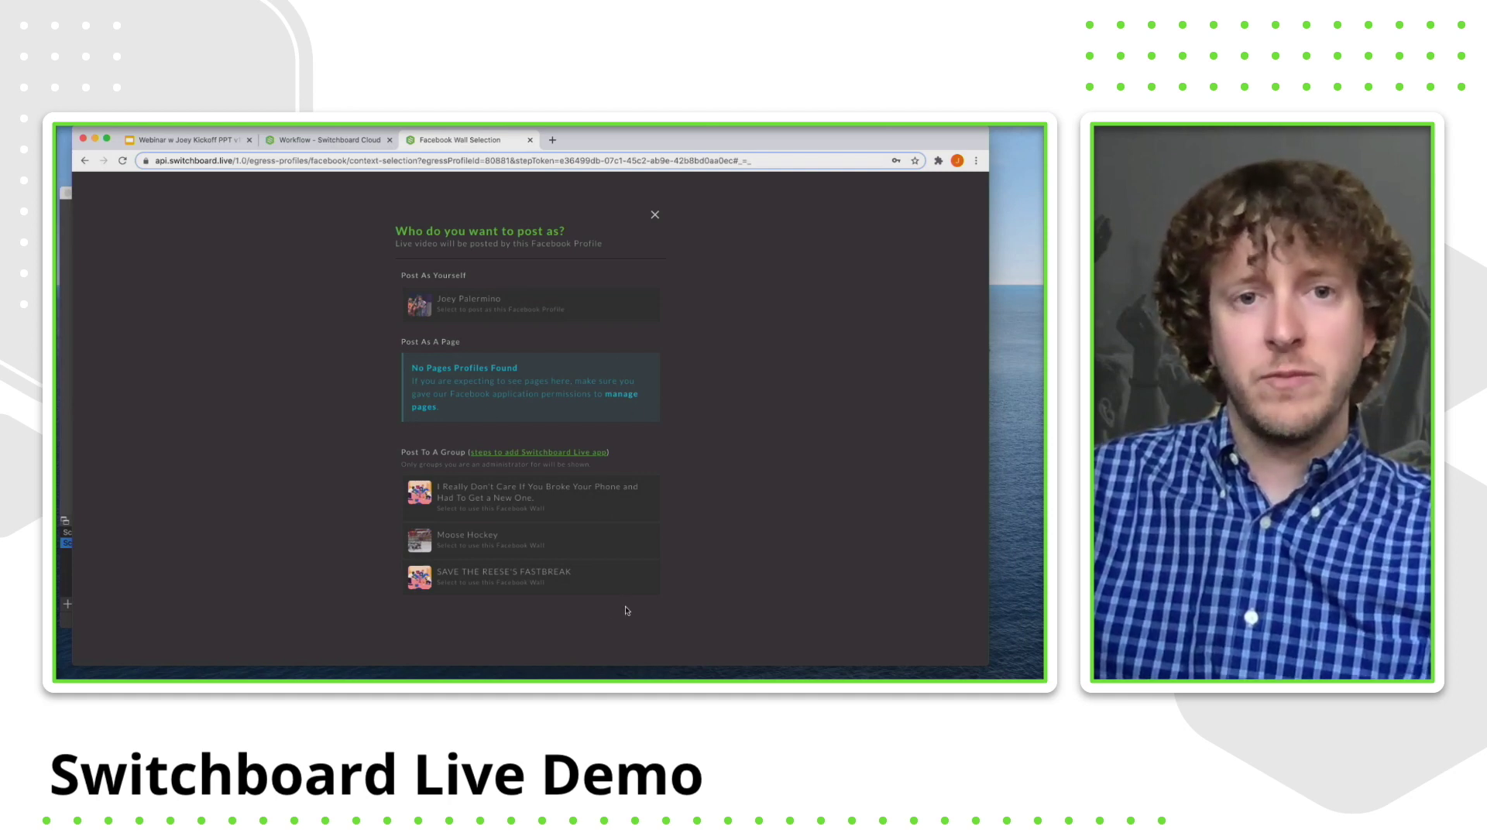
pyautogui.click(451, 307)
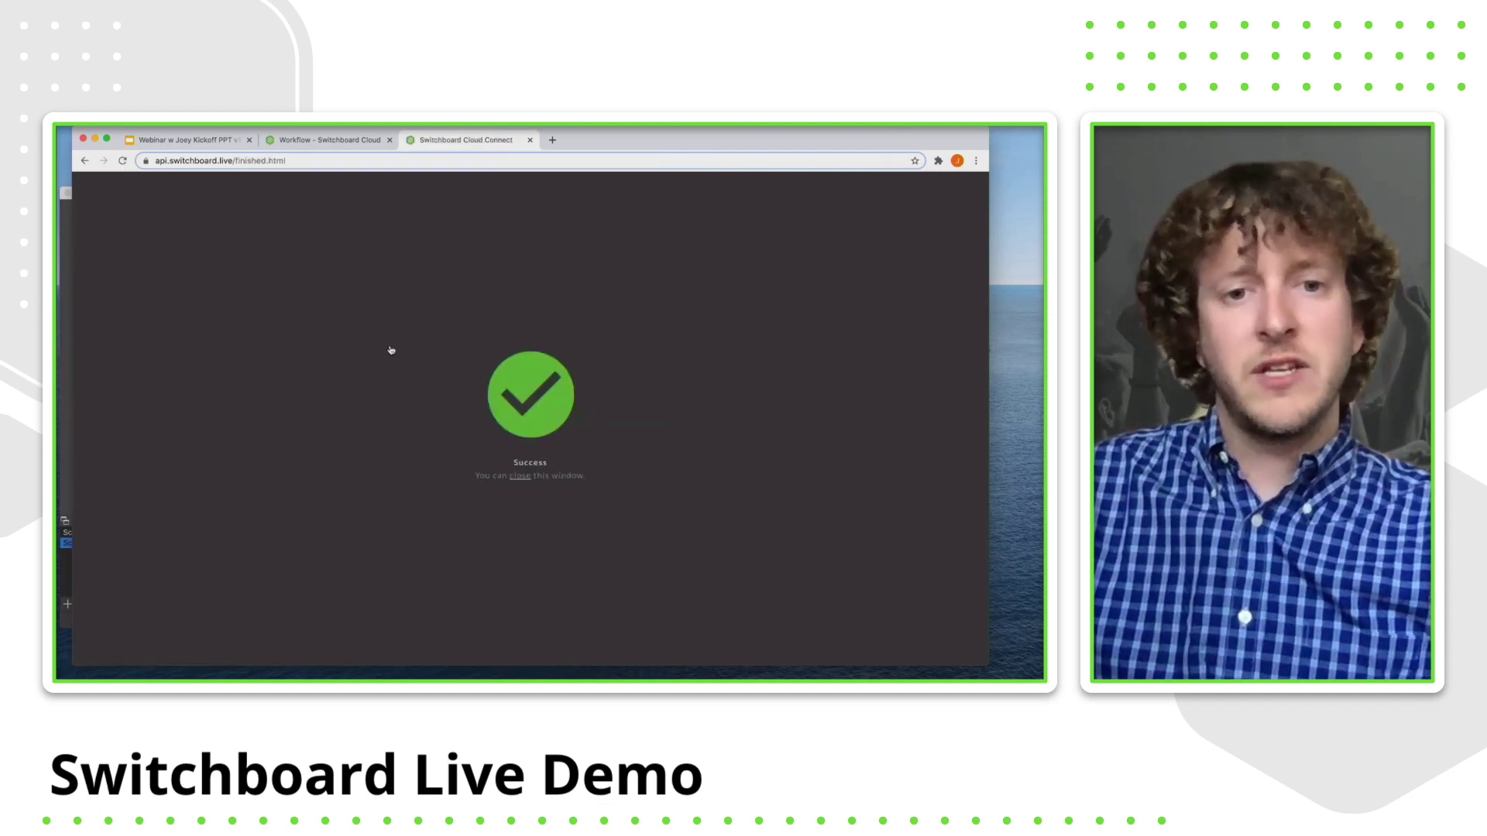
pyautogui.click(520, 476)
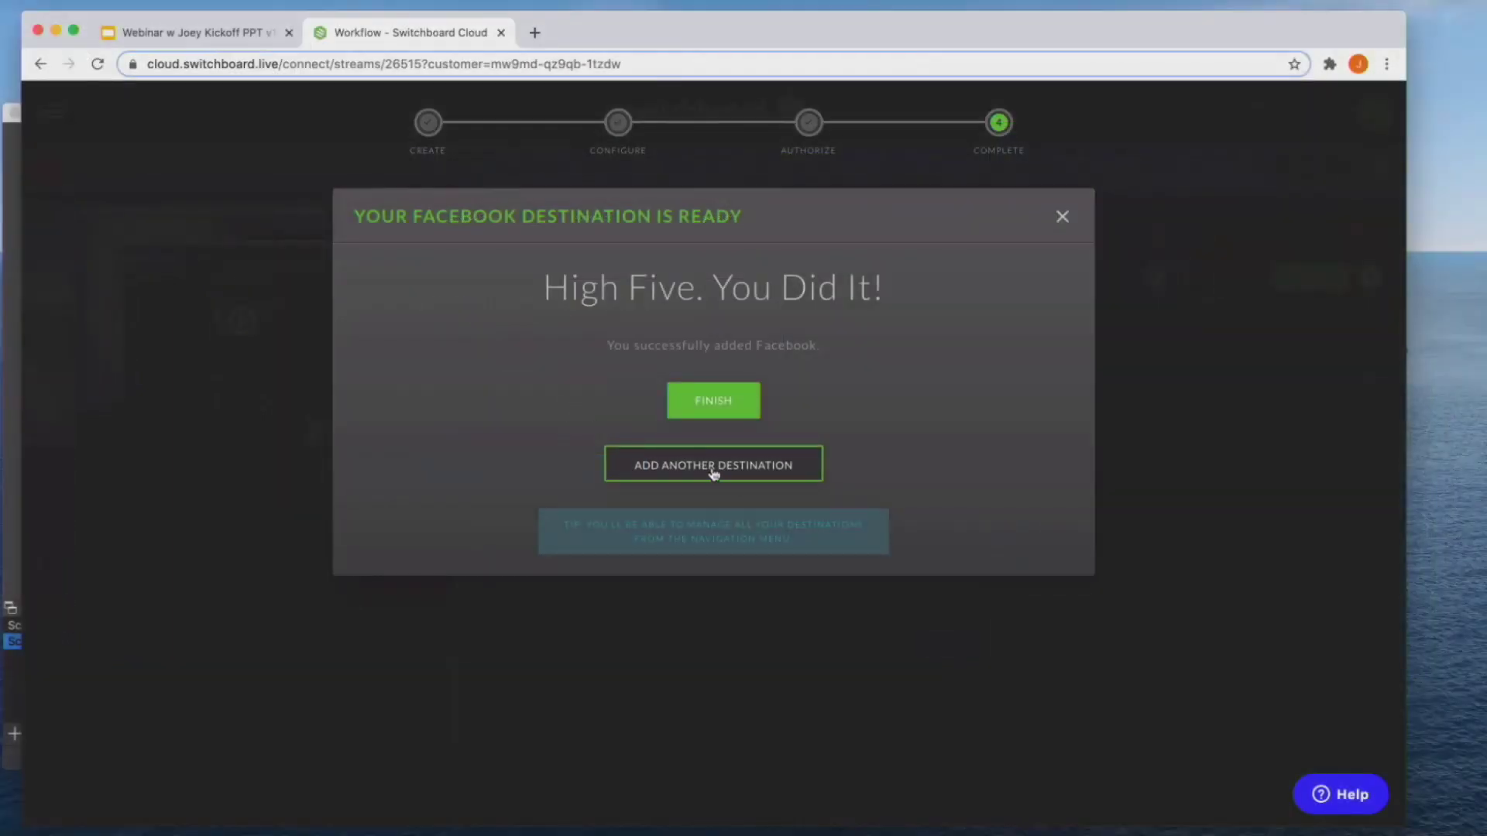
# - Add a YouTube destination authorized with the work Google account's main channel, then start another
pyautogui.click(711, 406)
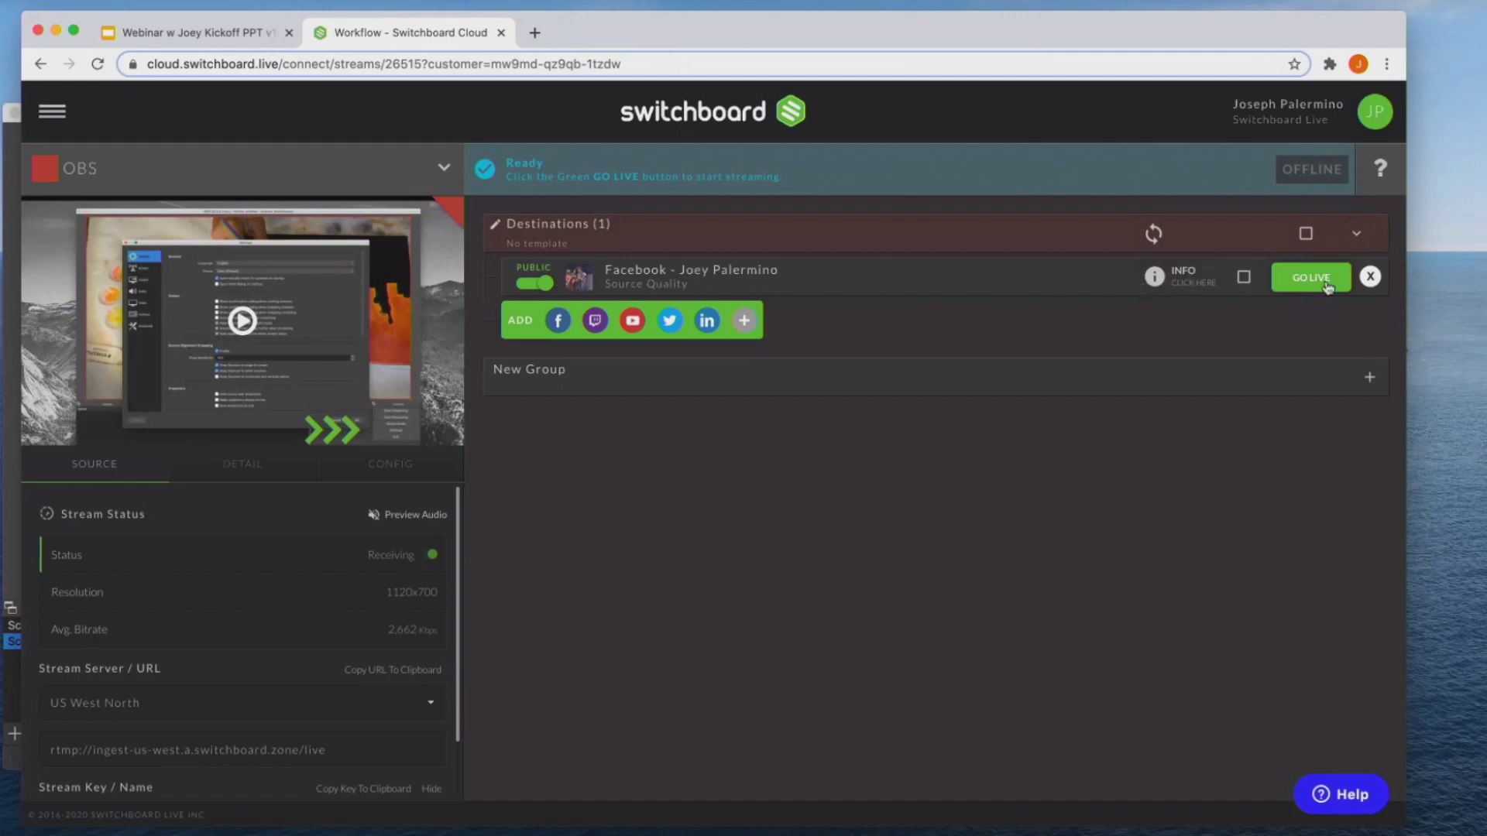
pyautogui.click(772, 318)
pyautogui.click(424, 308)
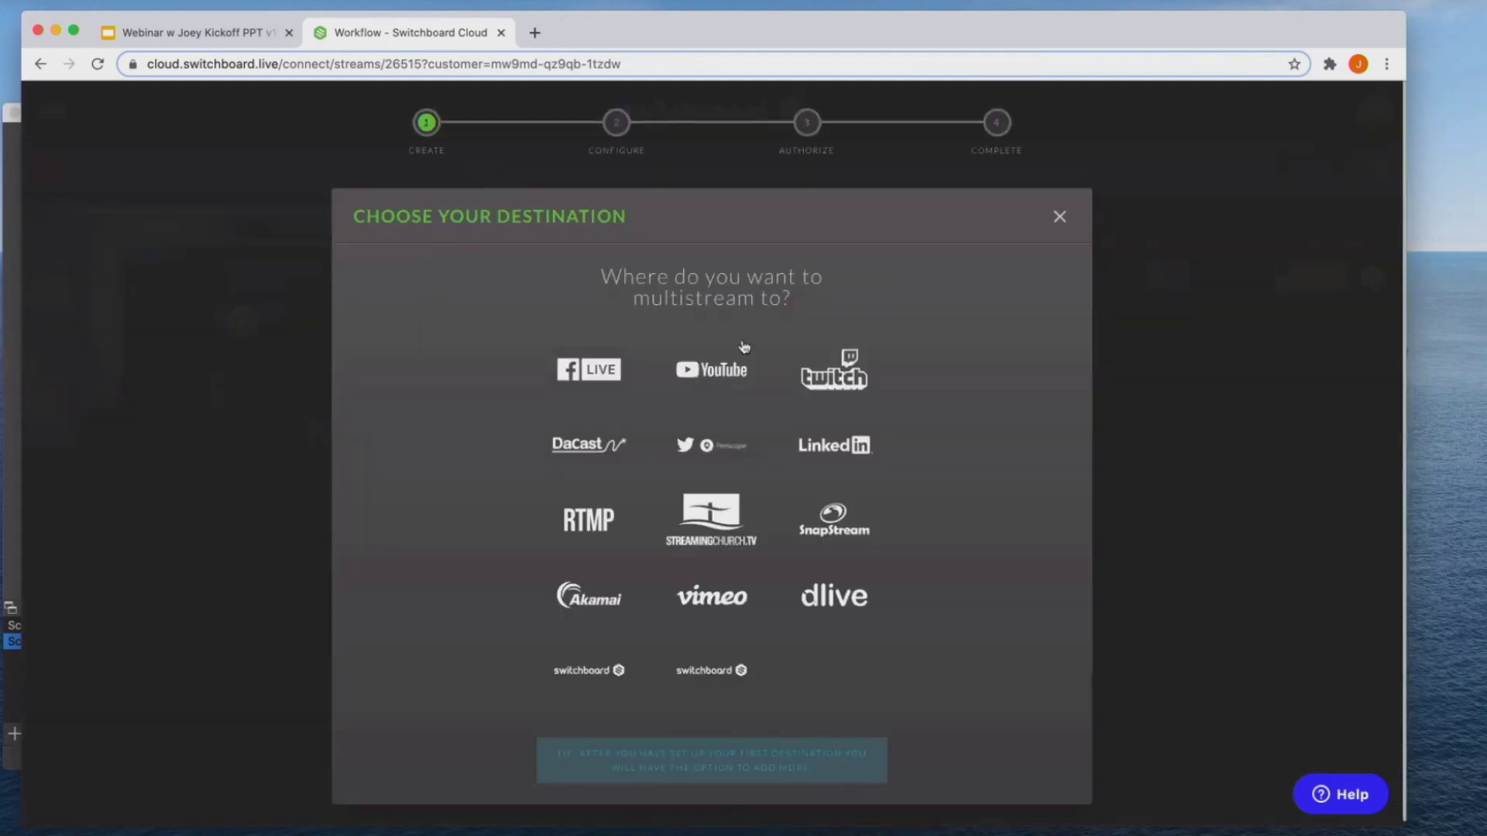
pyautogui.click(734, 358)
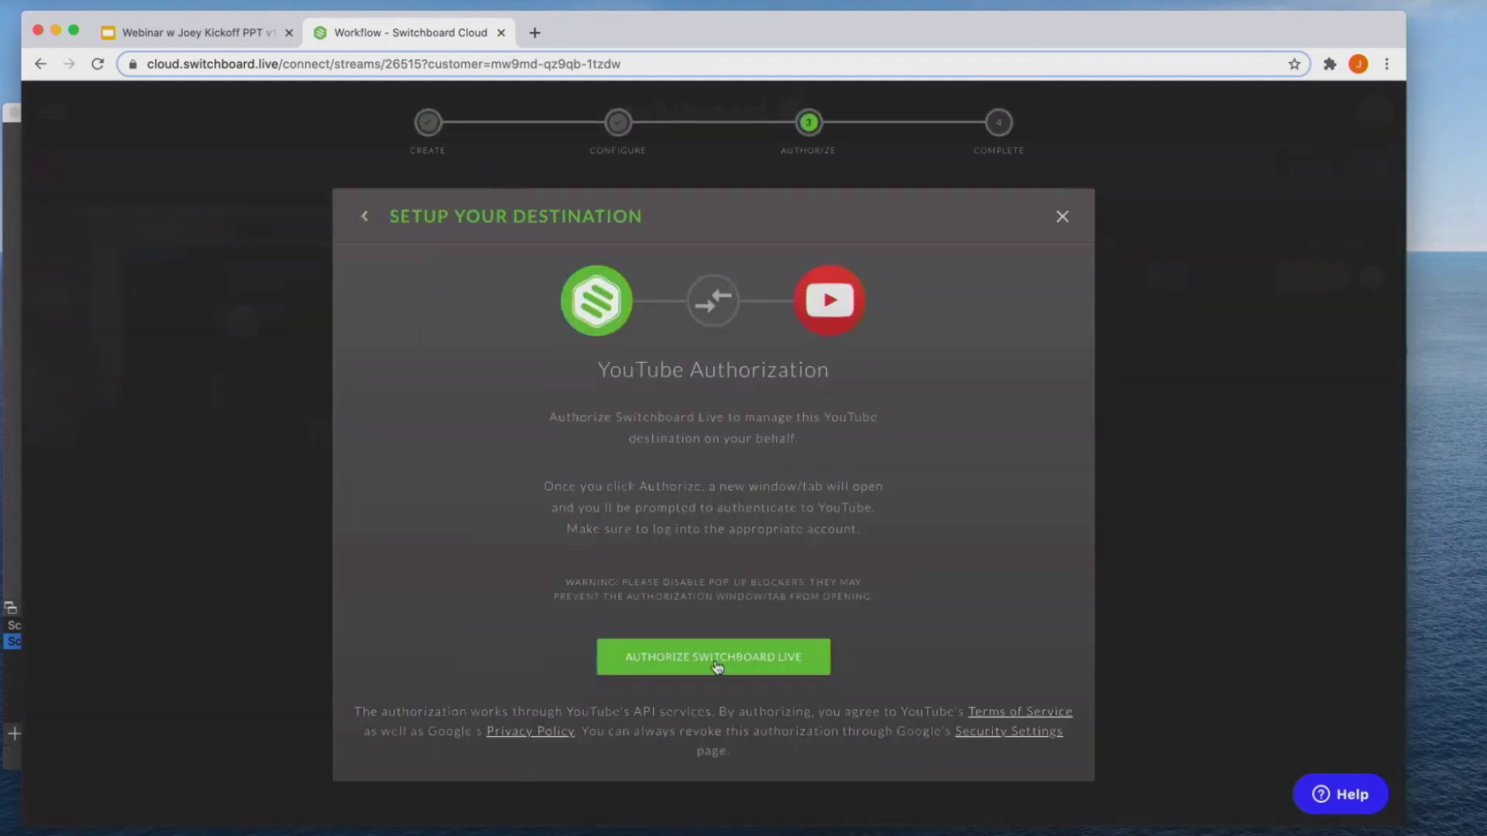
pyautogui.click(685, 657)
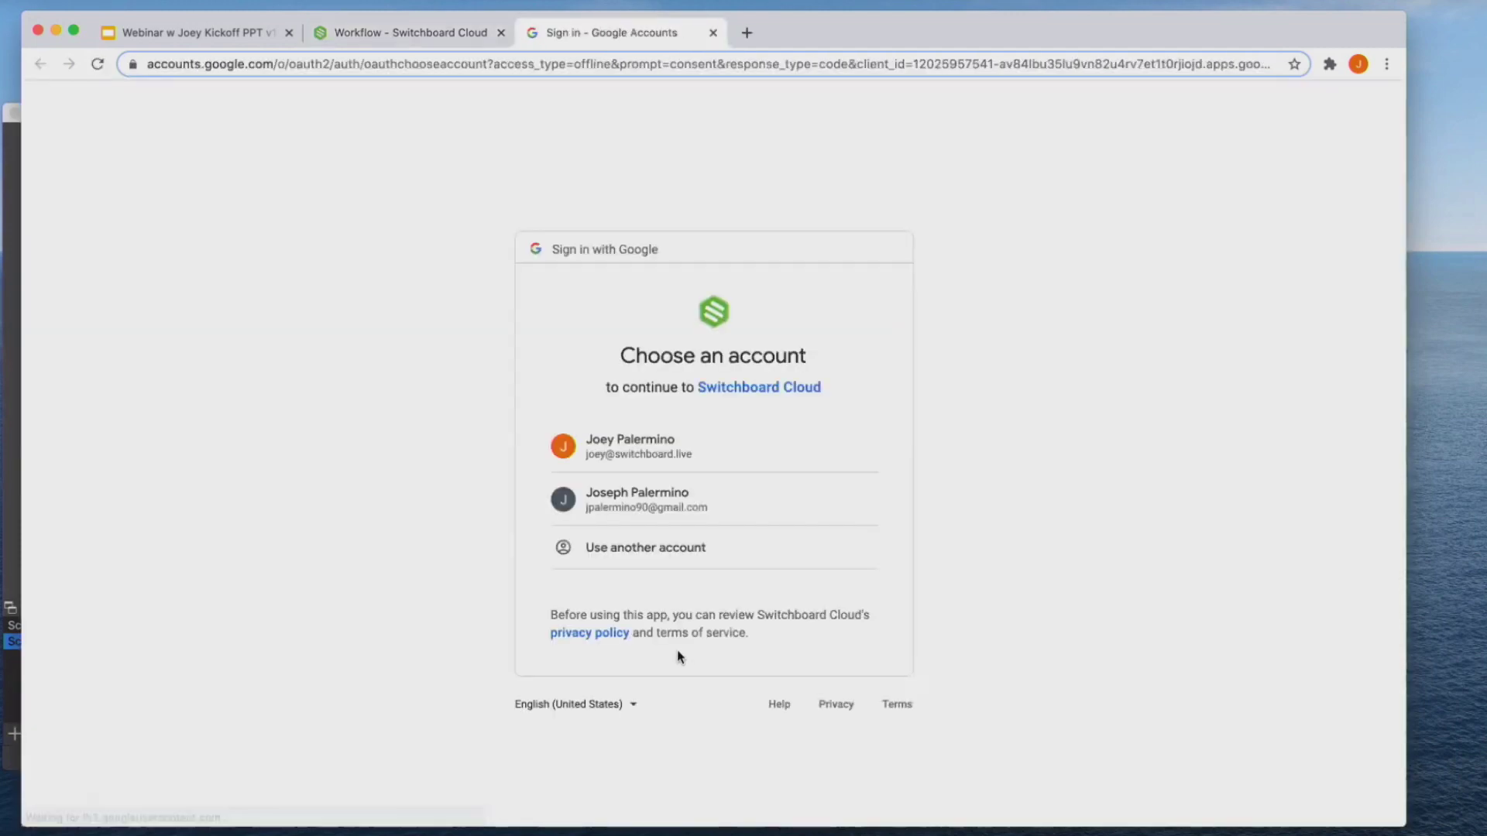
pyautogui.click(616, 455)
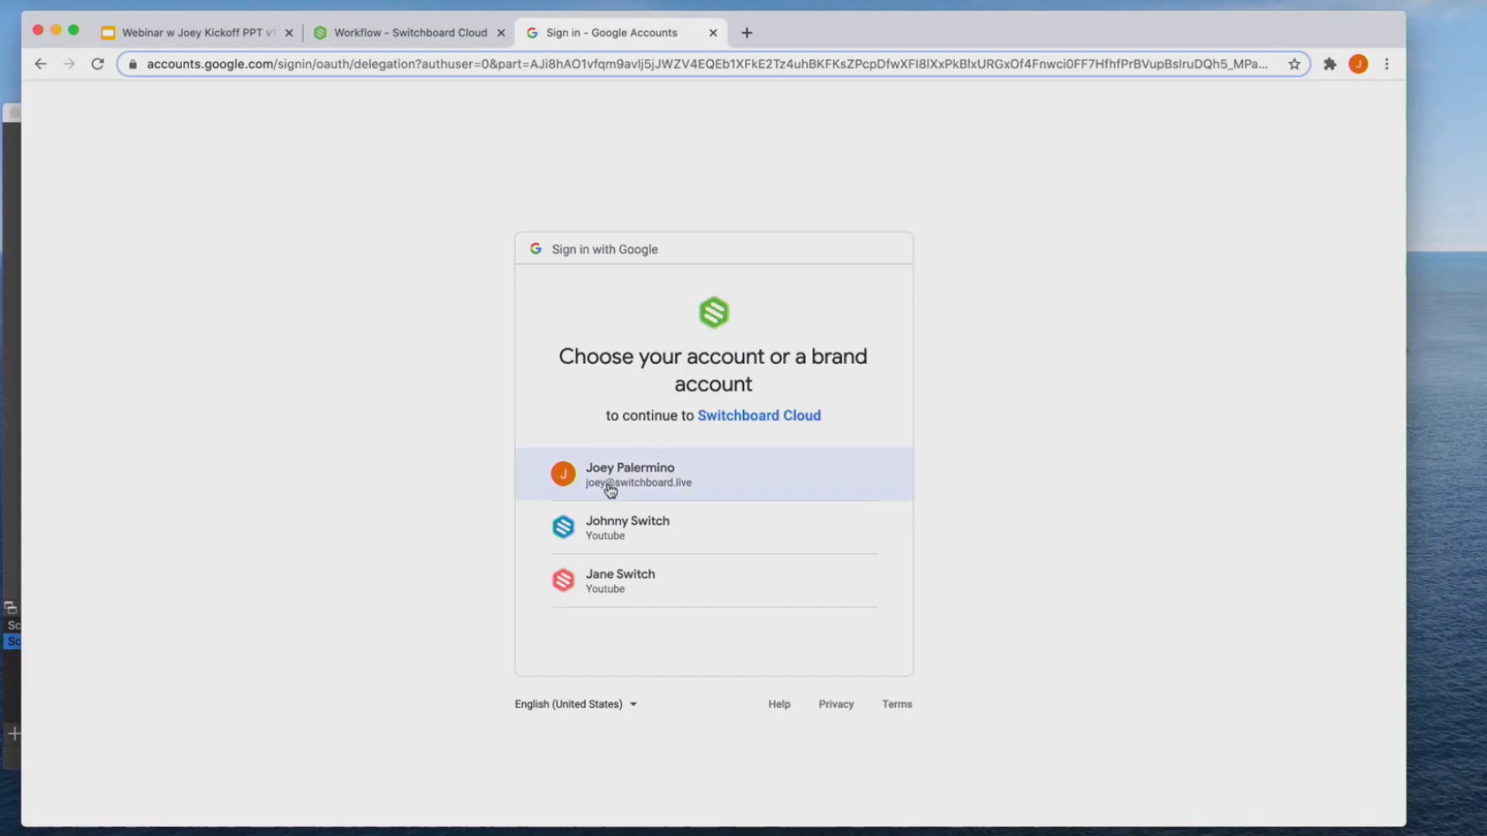
pyautogui.click(604, 484)
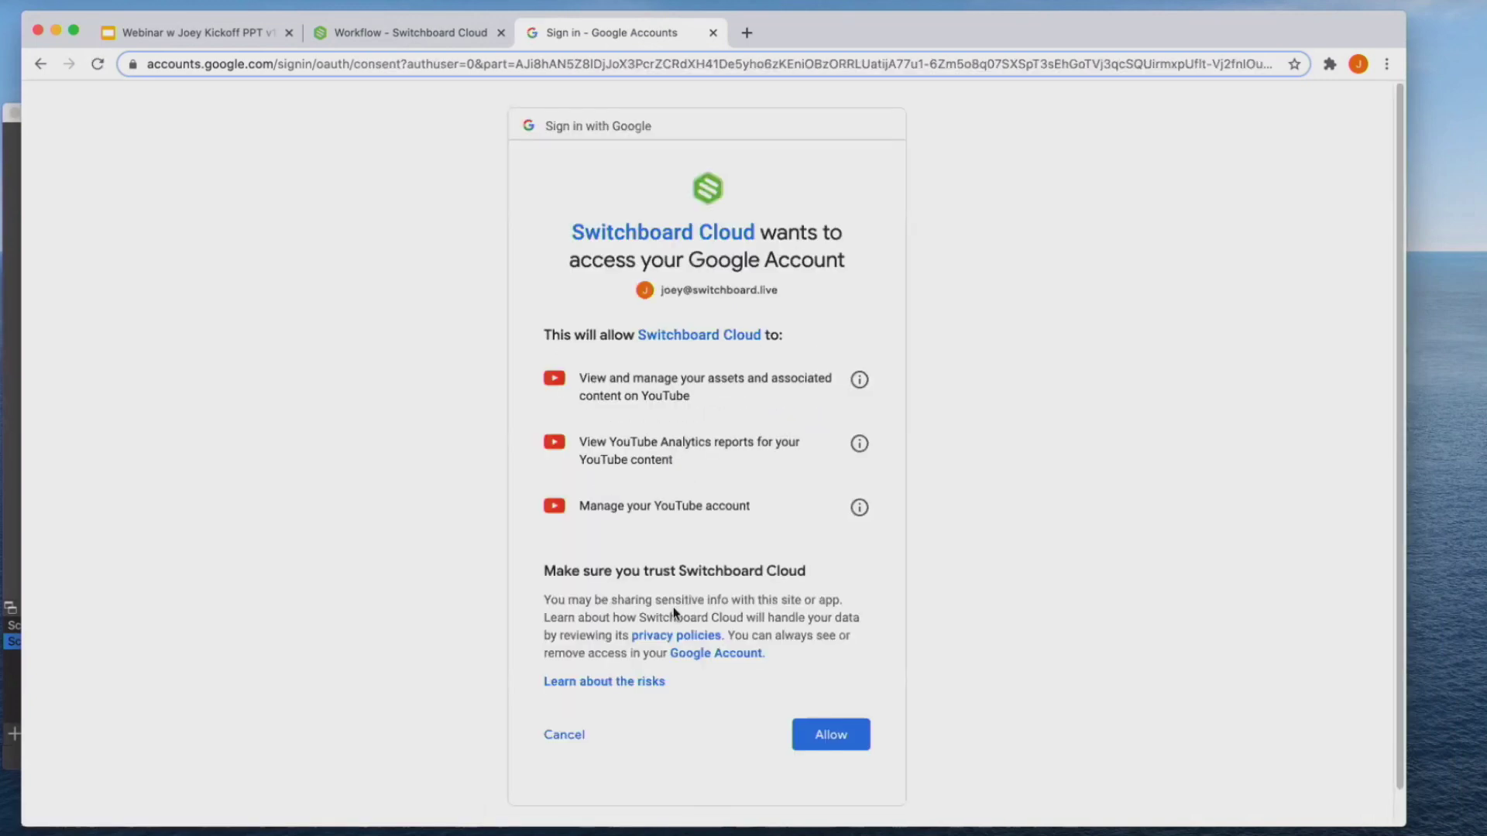
pyautogui.click(831, 748)
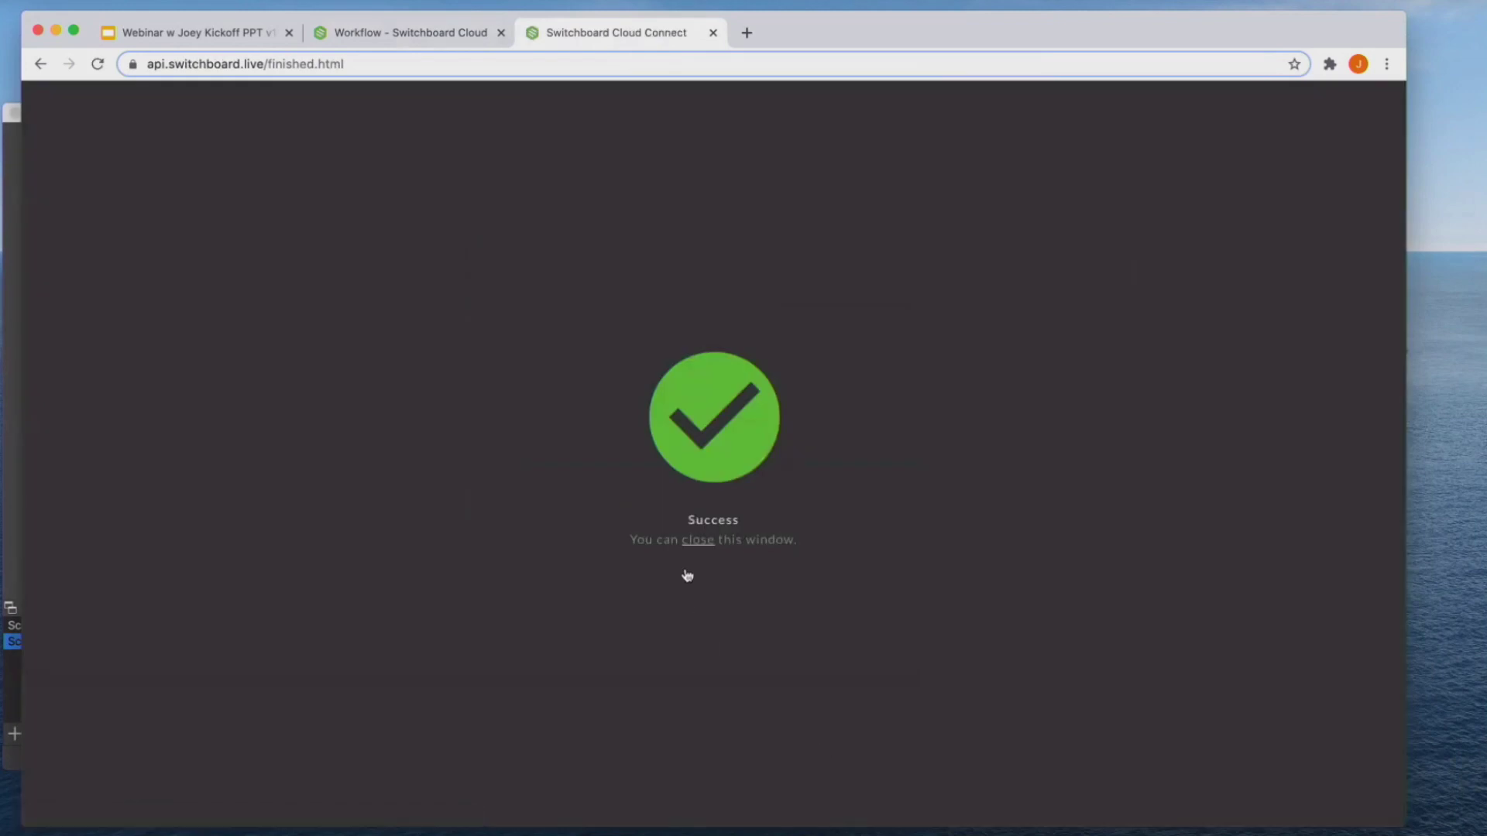
pyautogui.click(691, 545)
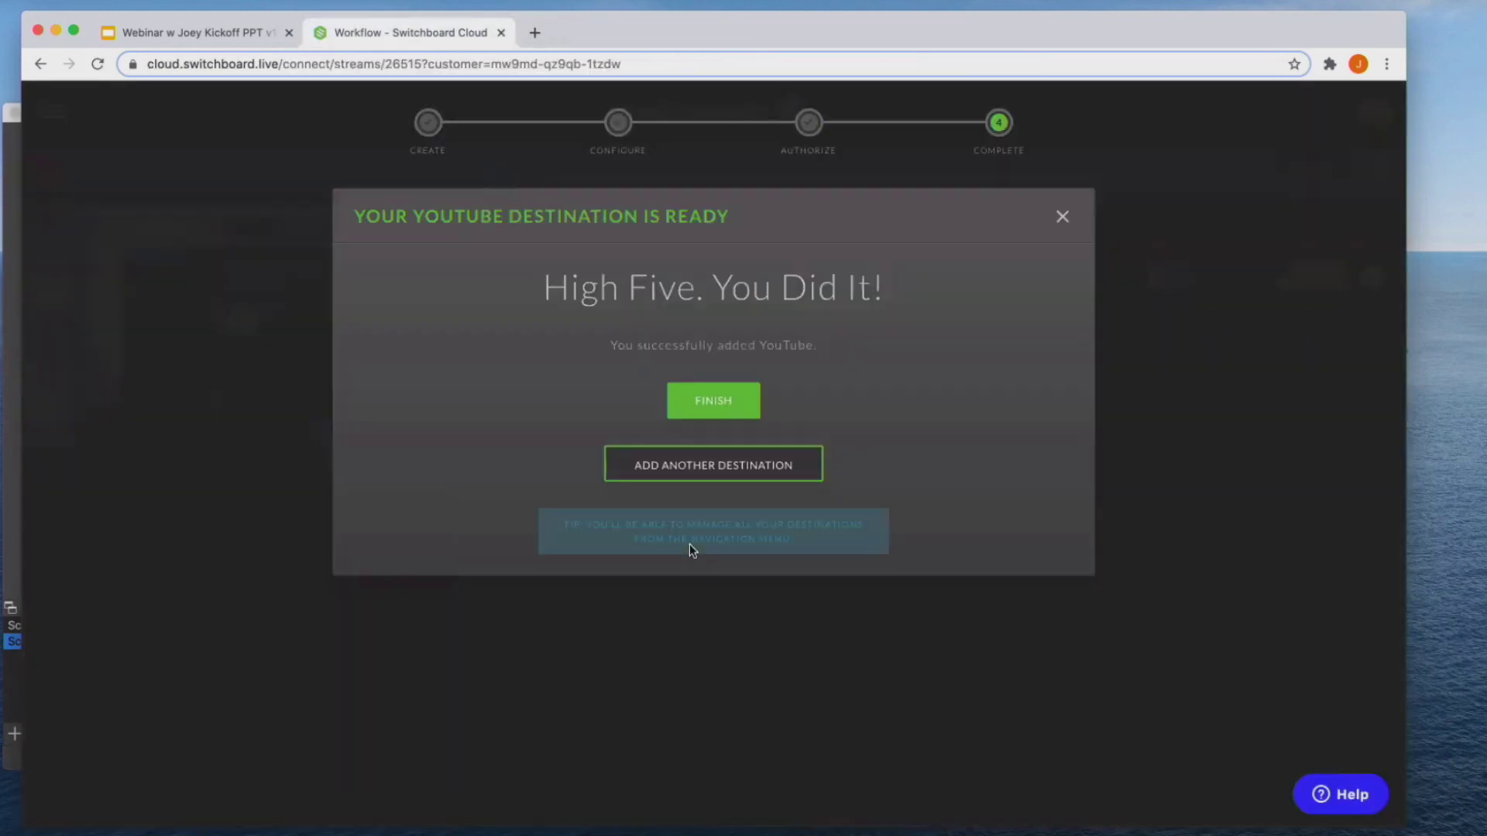
pyautogui.click(682, 469)
# - Add a second YouTube destination connected to the main Google account's brand channel
pyautogui.click(514, 314)
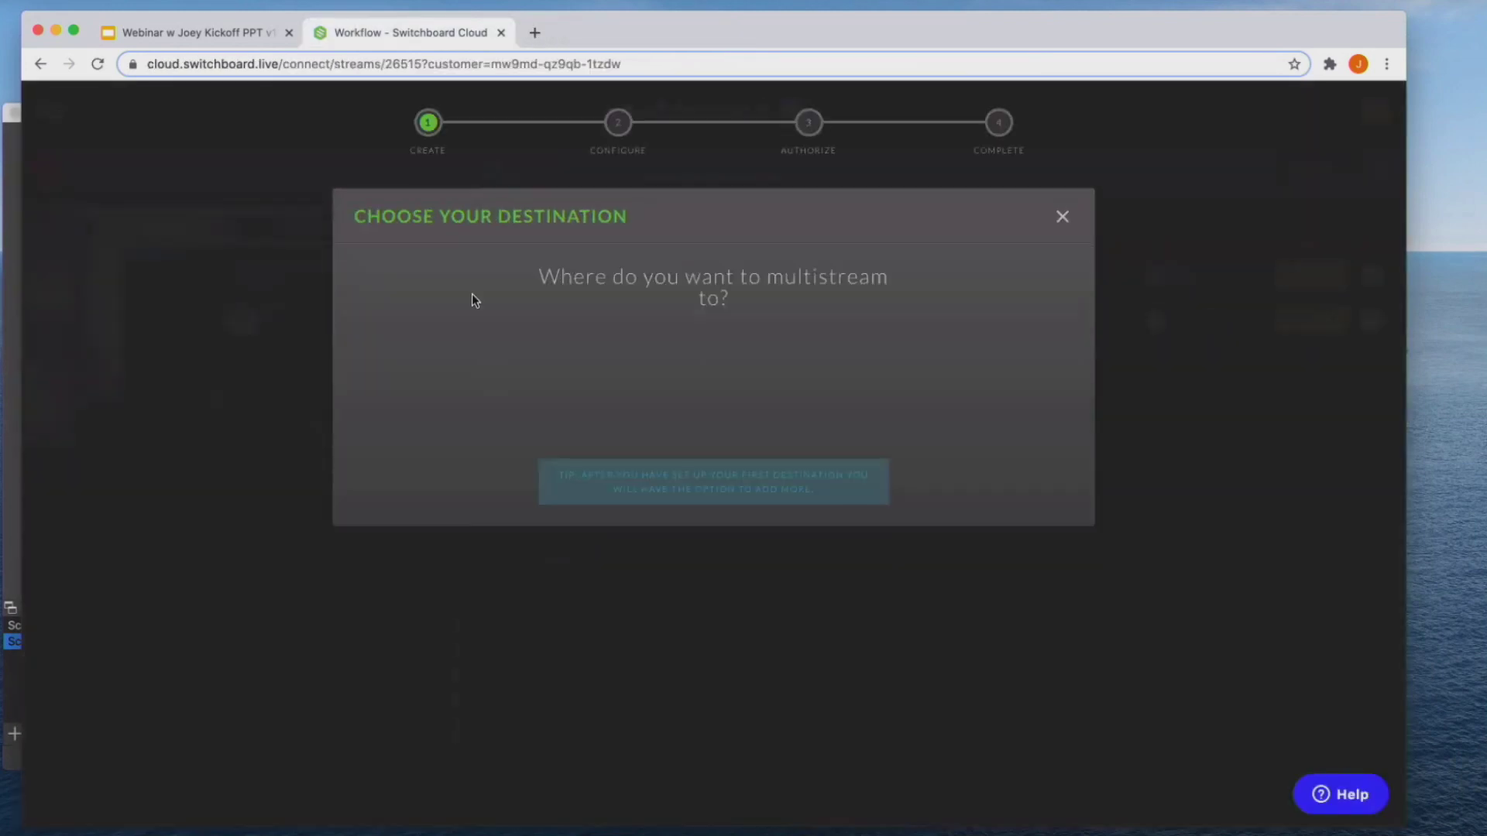
pyautogui.click(717, 369)
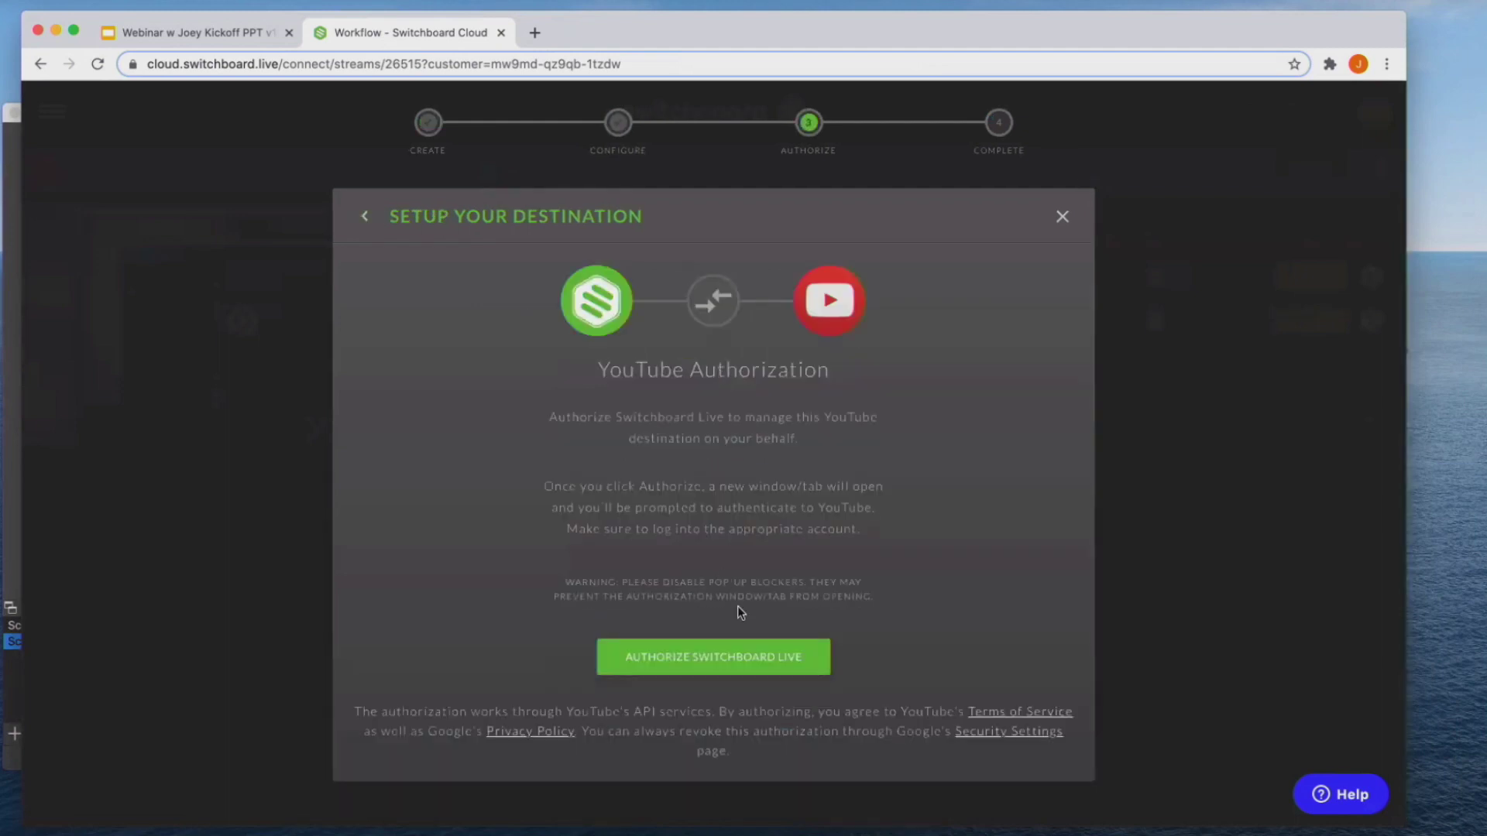
pyautogui.click(703, 658)
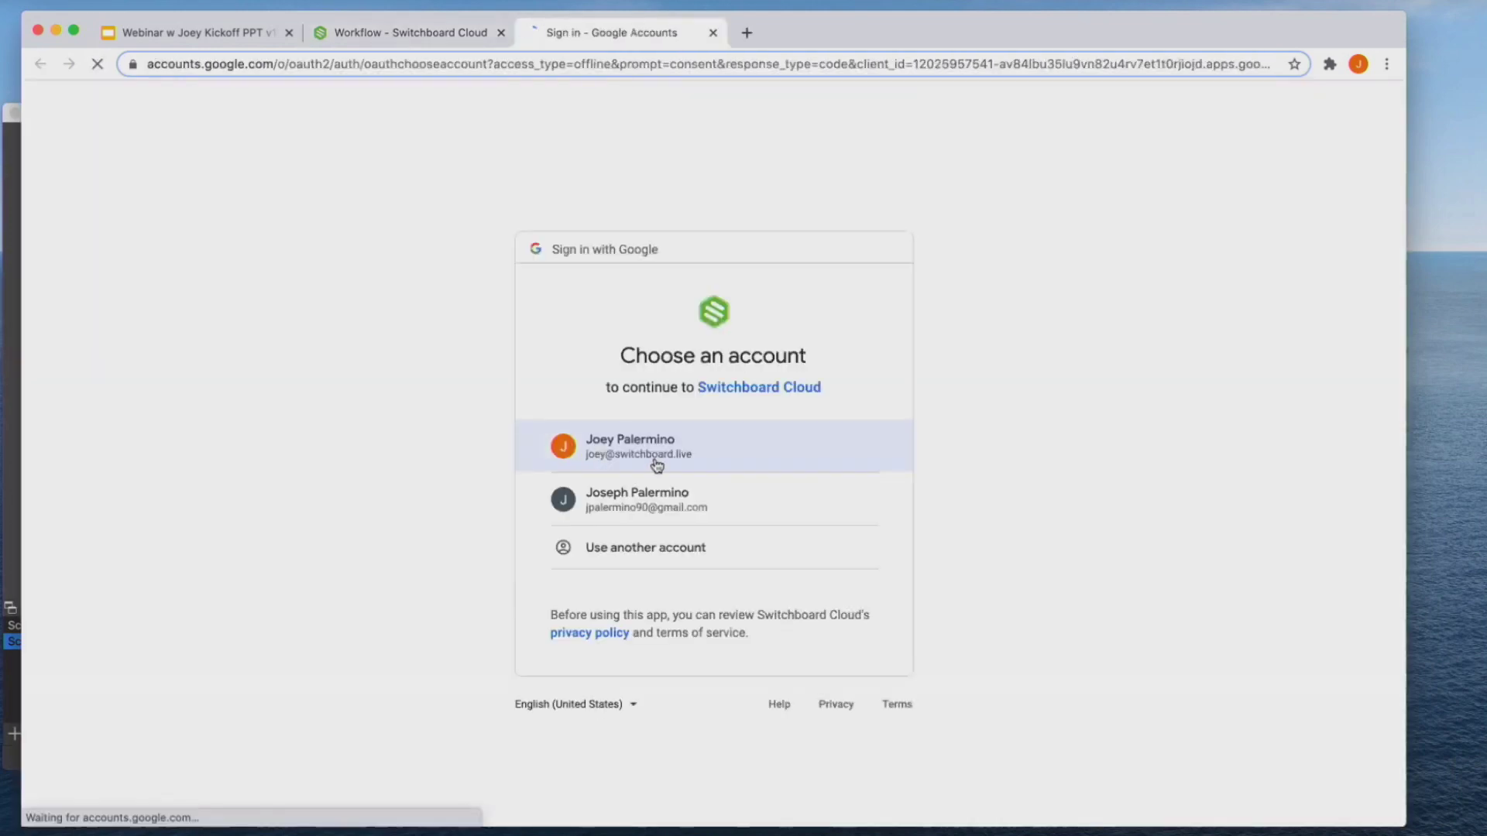
pyautogui.click(629, 442)
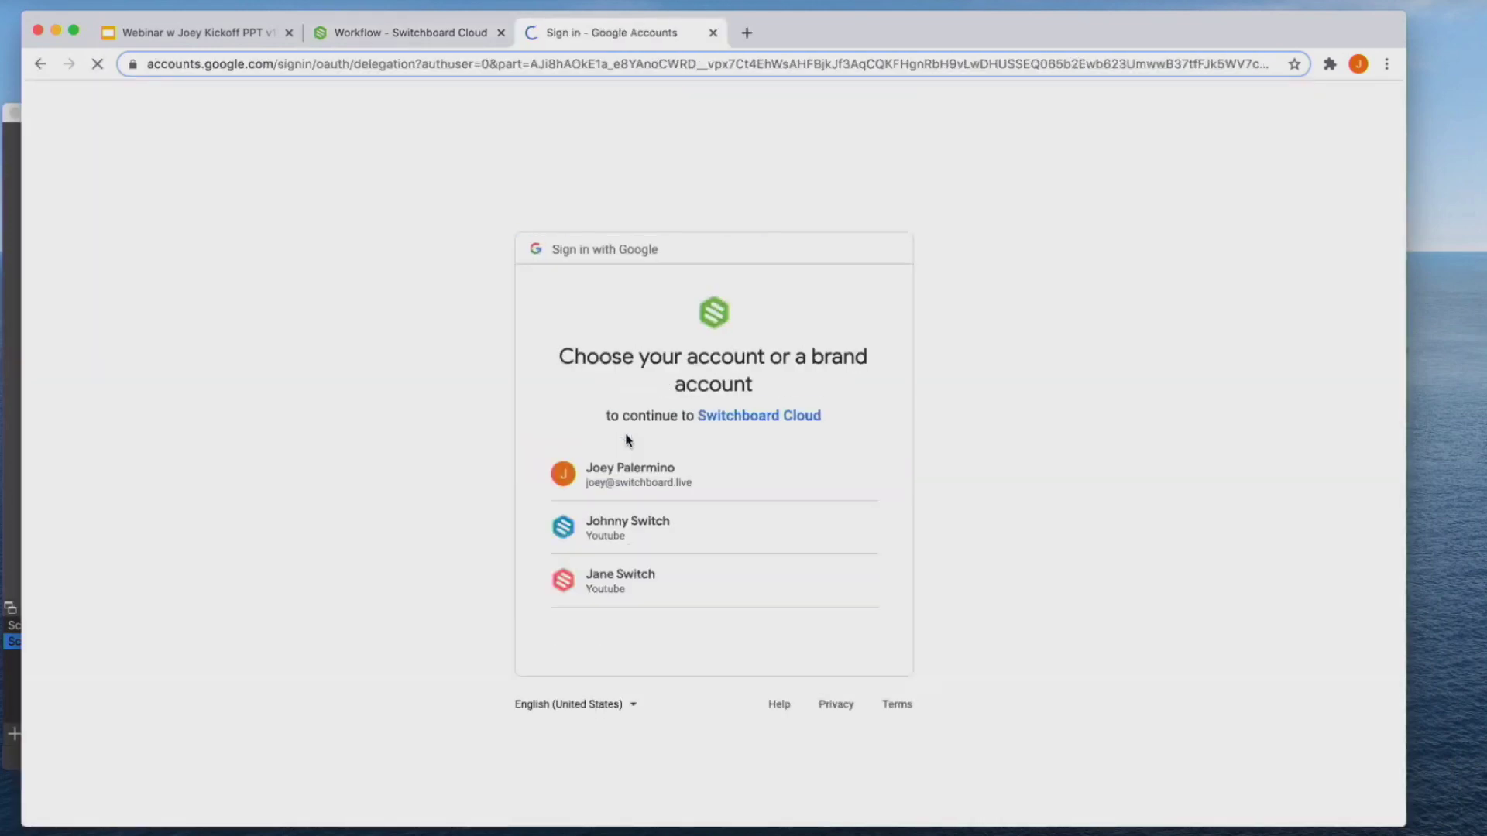
pyautogui.click(617, 532)
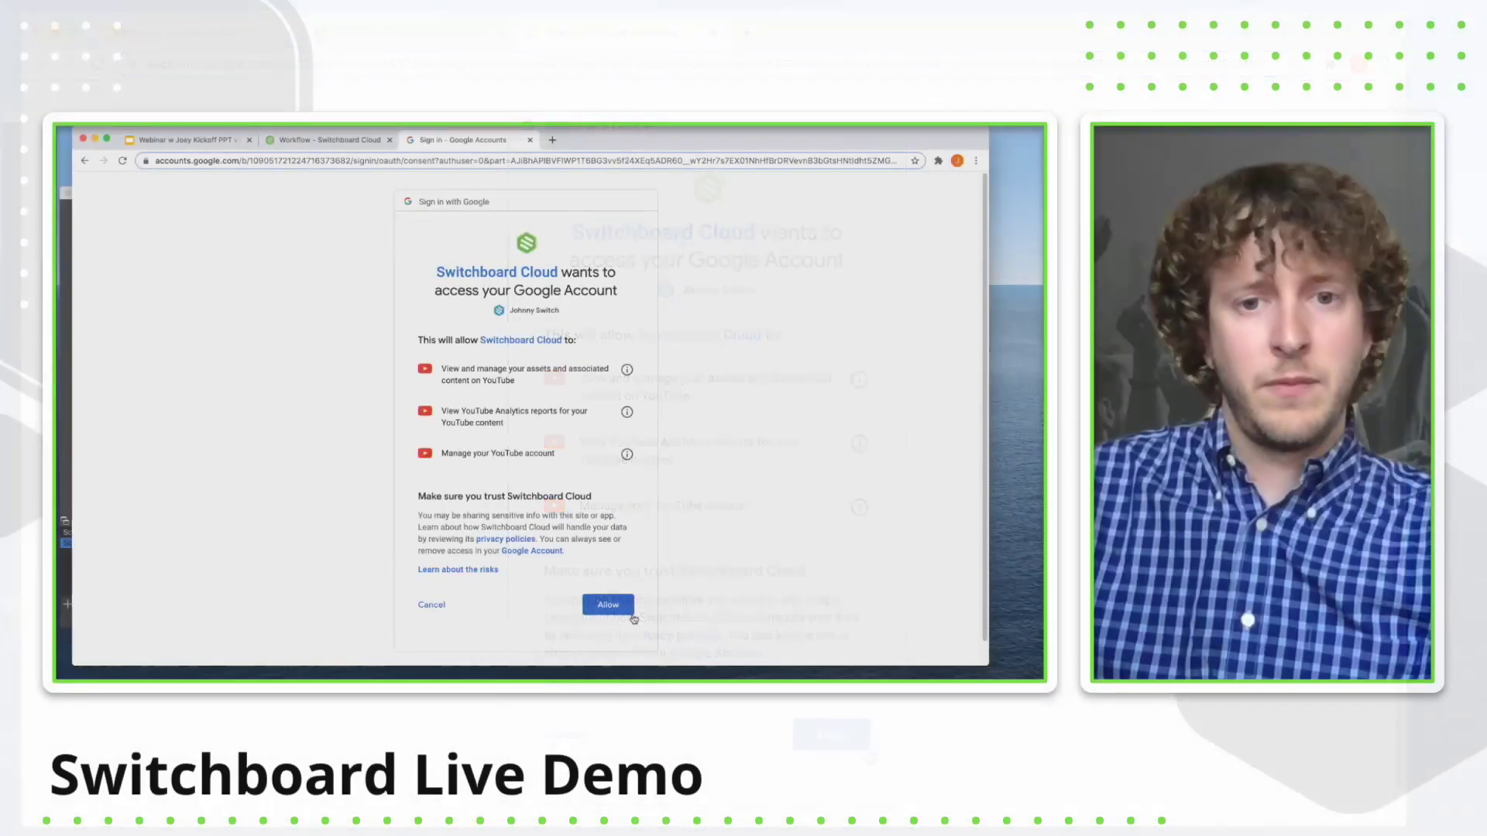
pyautogui.click(618, 612)
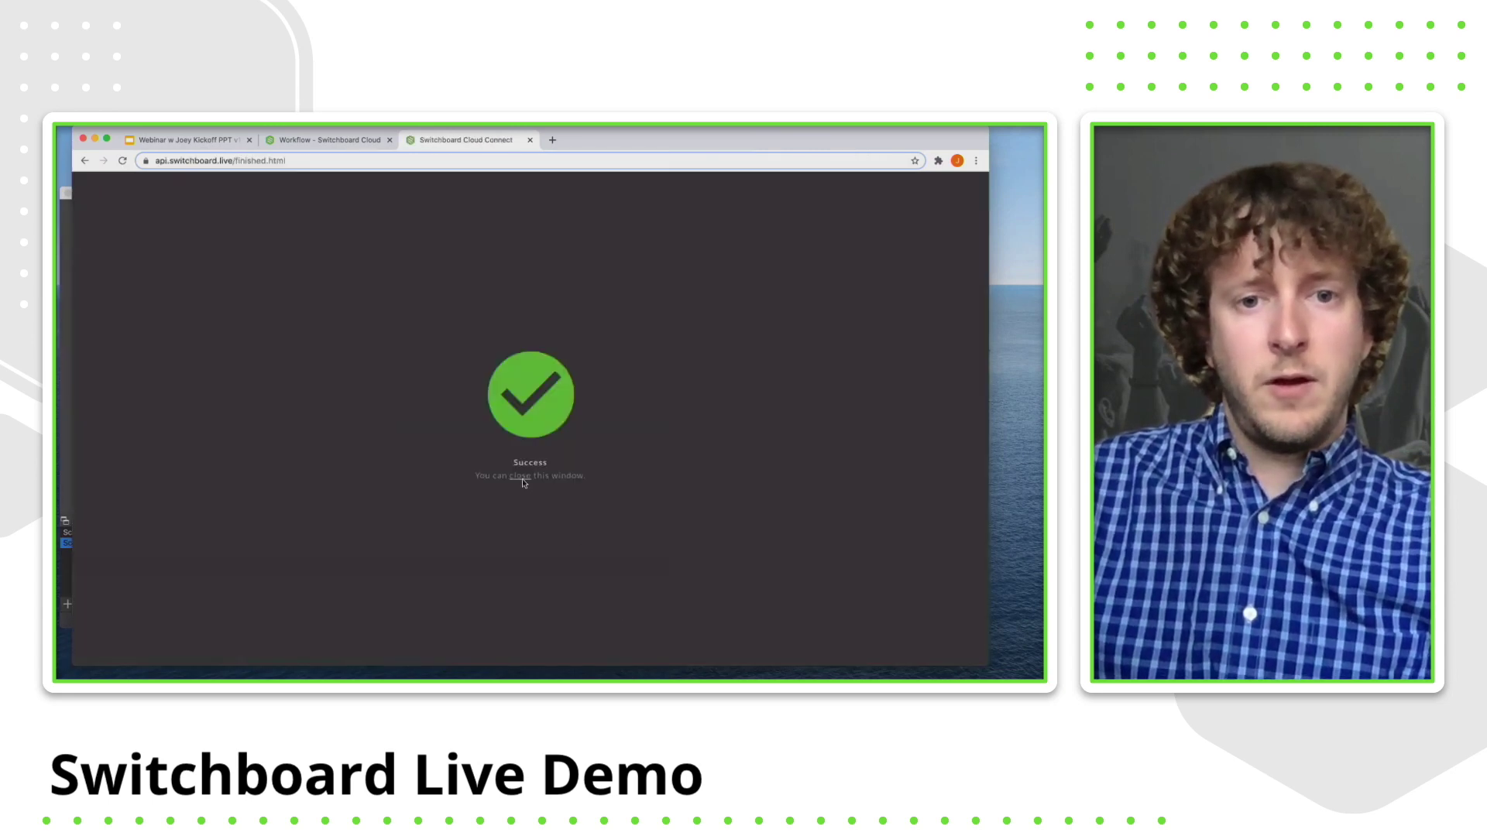
pyautogui.click(549, 385)
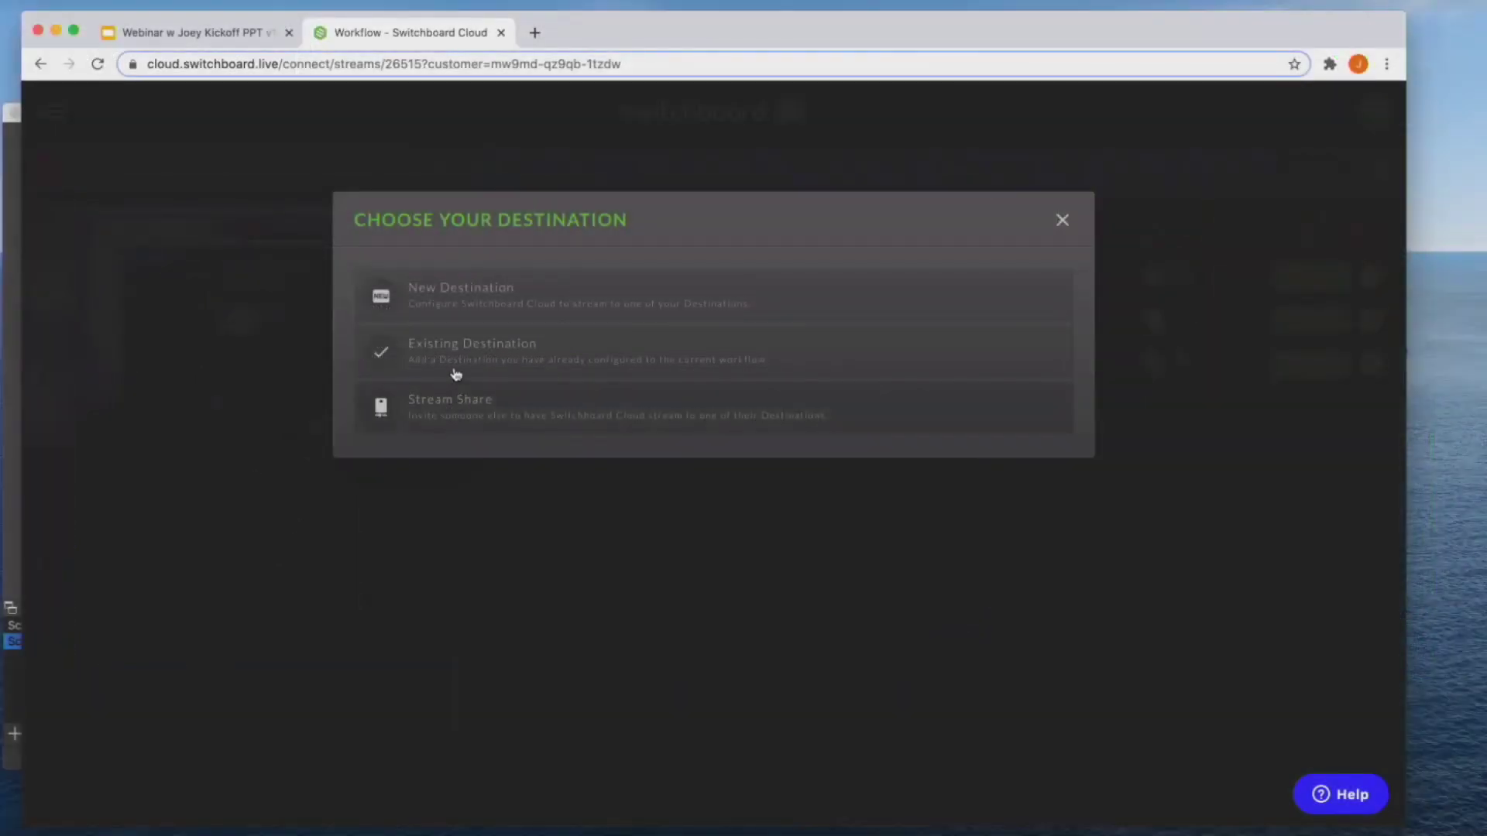
# - Add the previously set up YouTube channel and Periscope destinations to the workflow
pyautogui.click(455, 373)
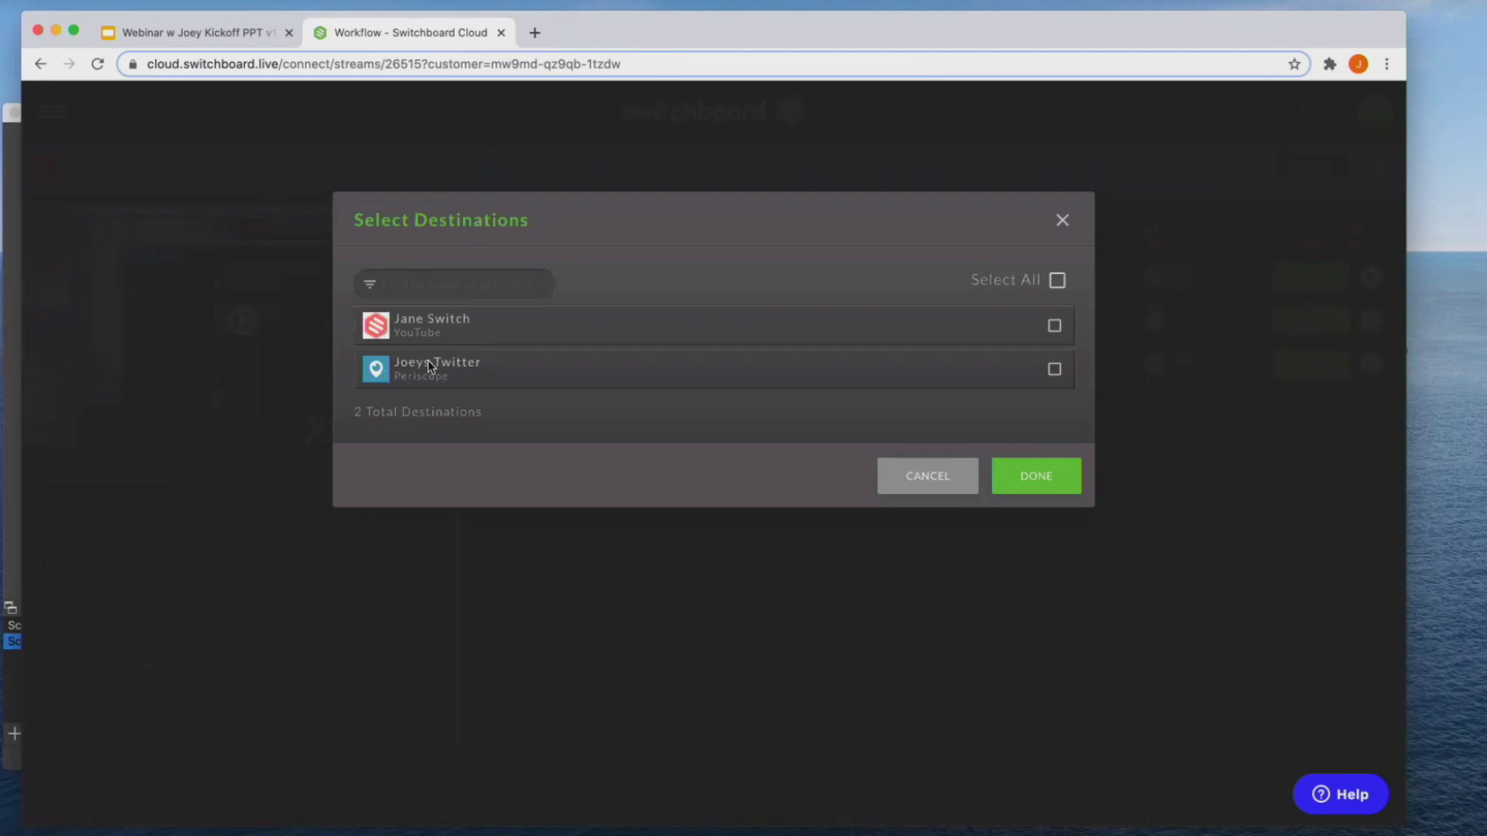
pyautogui.click(1055, 326)
pyautogui.click(1054, 369)
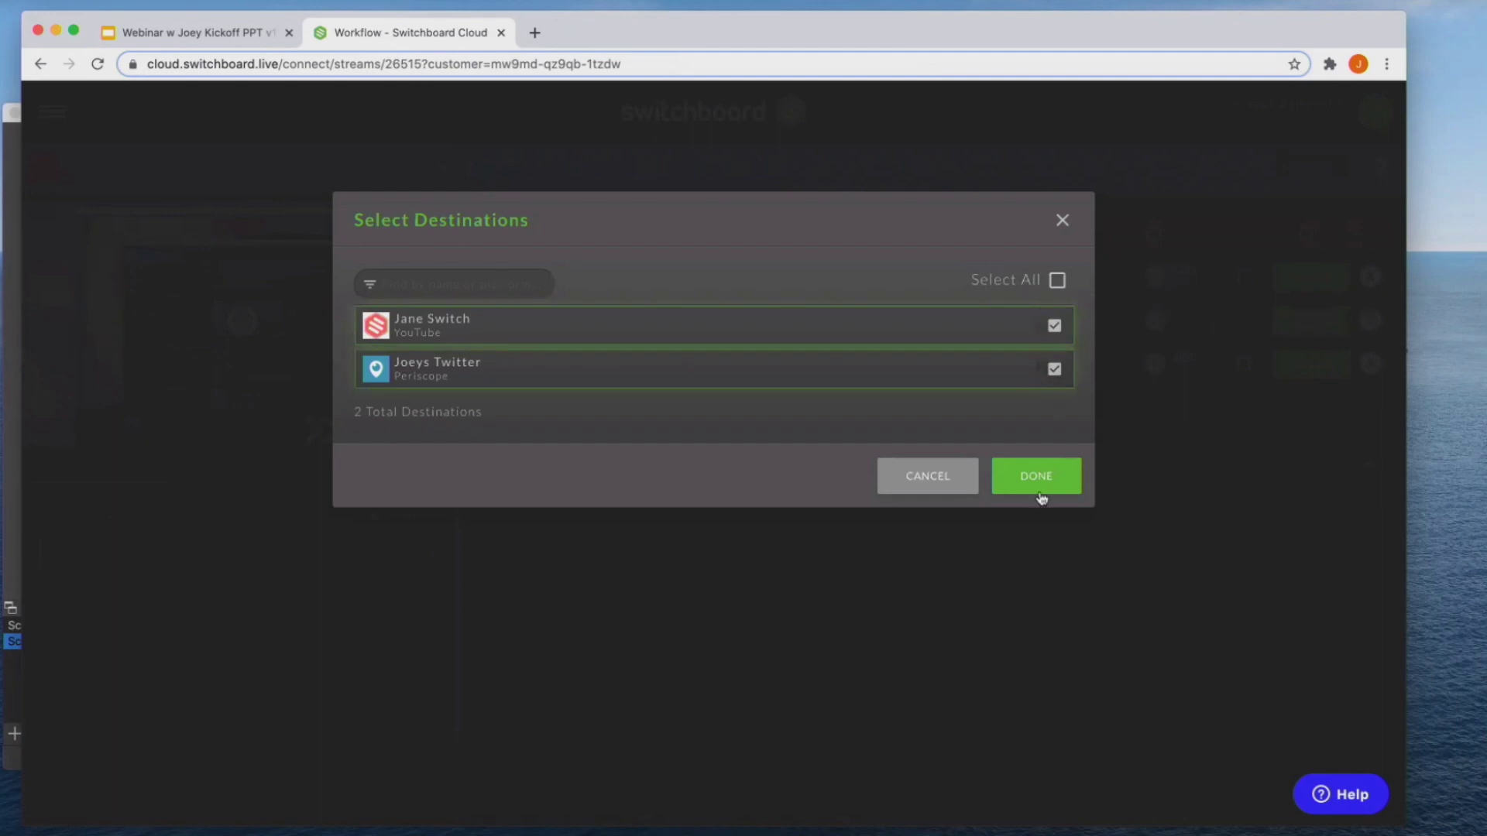
pyautogui.click(1038, 477)
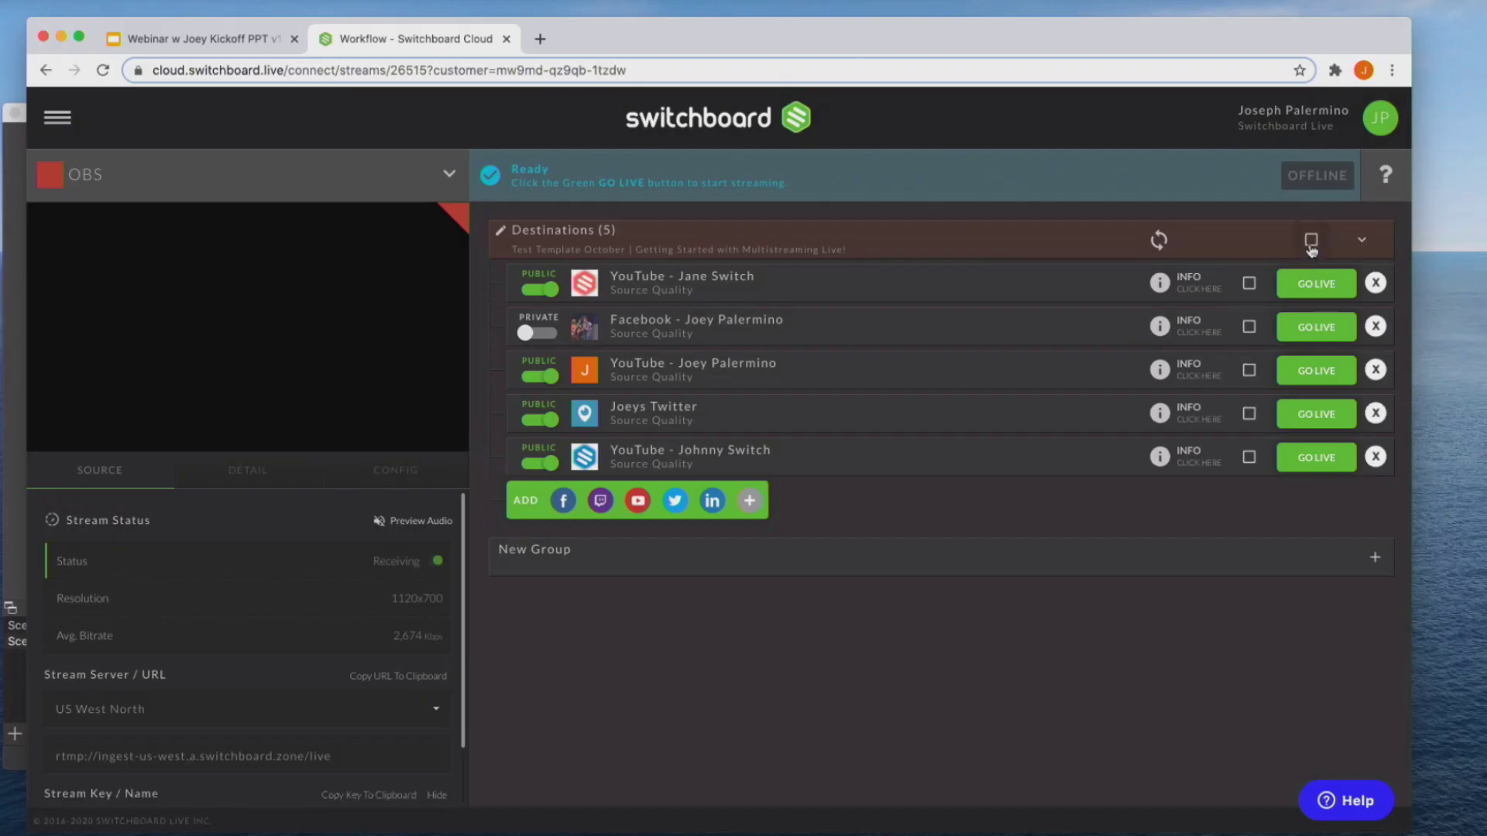
# - Select all five destinations, start streaming to them with GO LIVE, and switch to OBS
pyautogui.click(1311, 241)
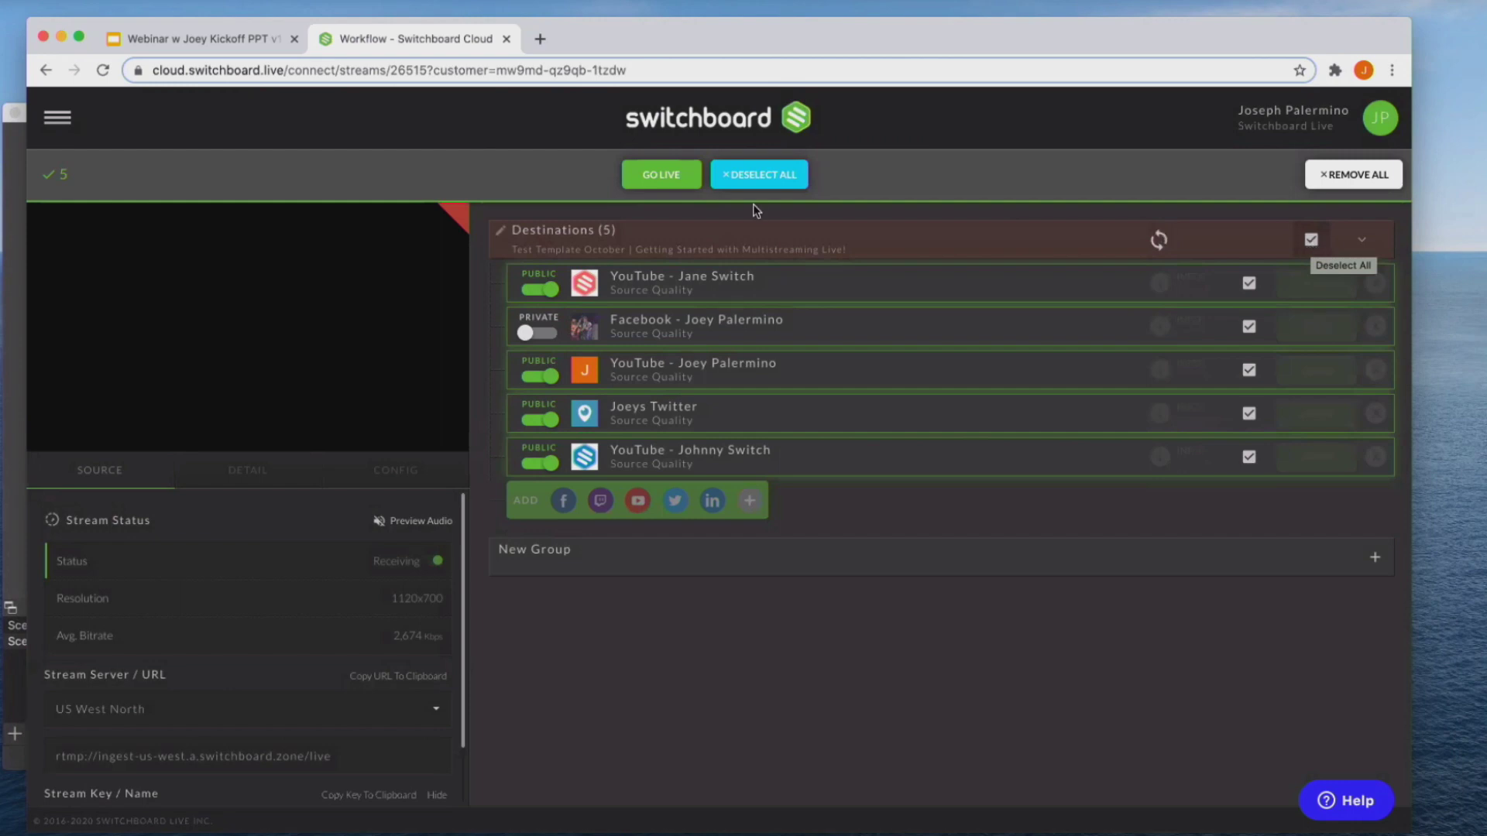
pyautogui.click(661, 176)
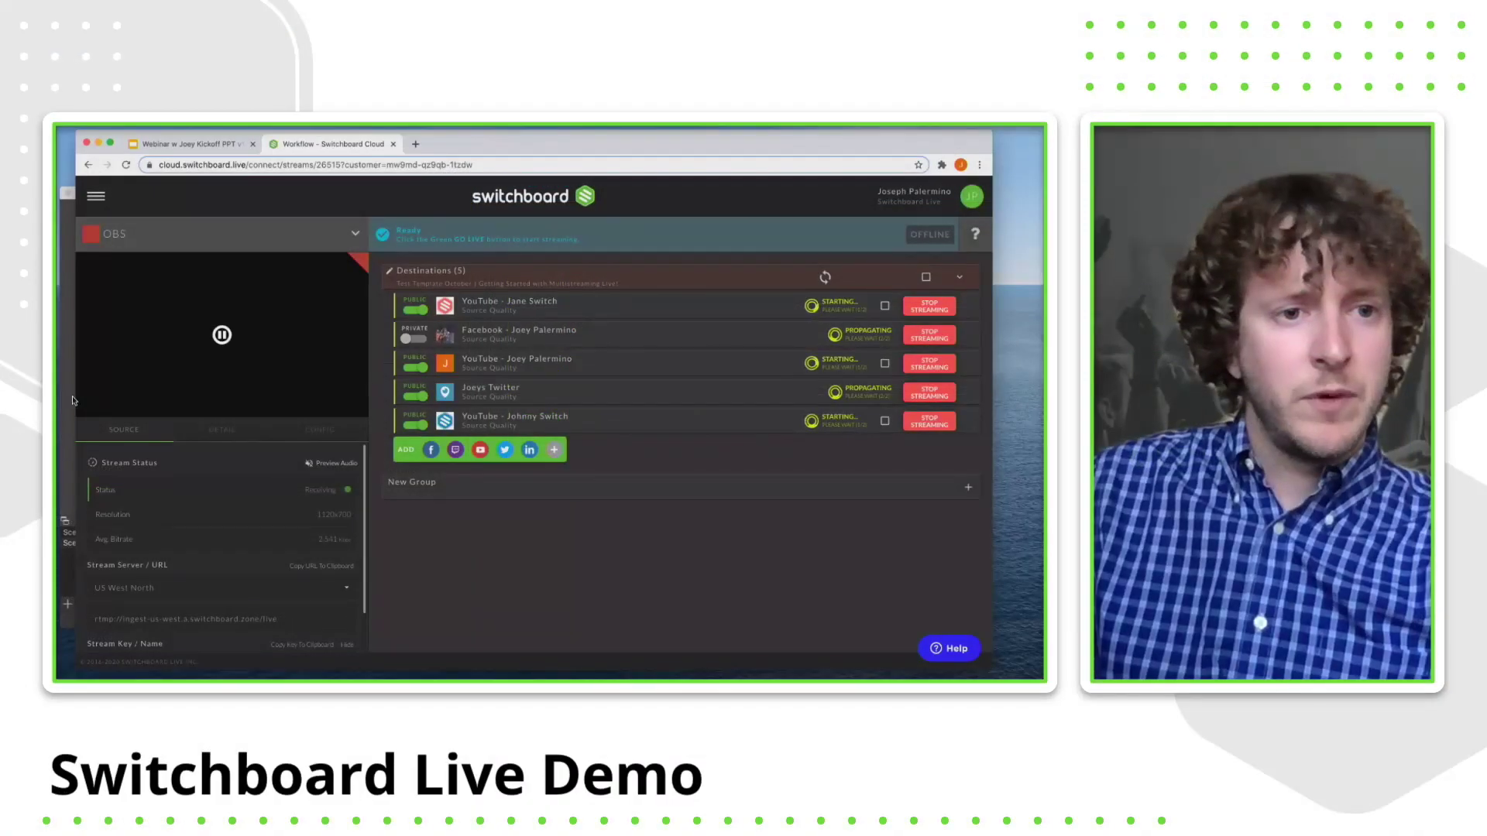
pyautogui.click(16, 427)
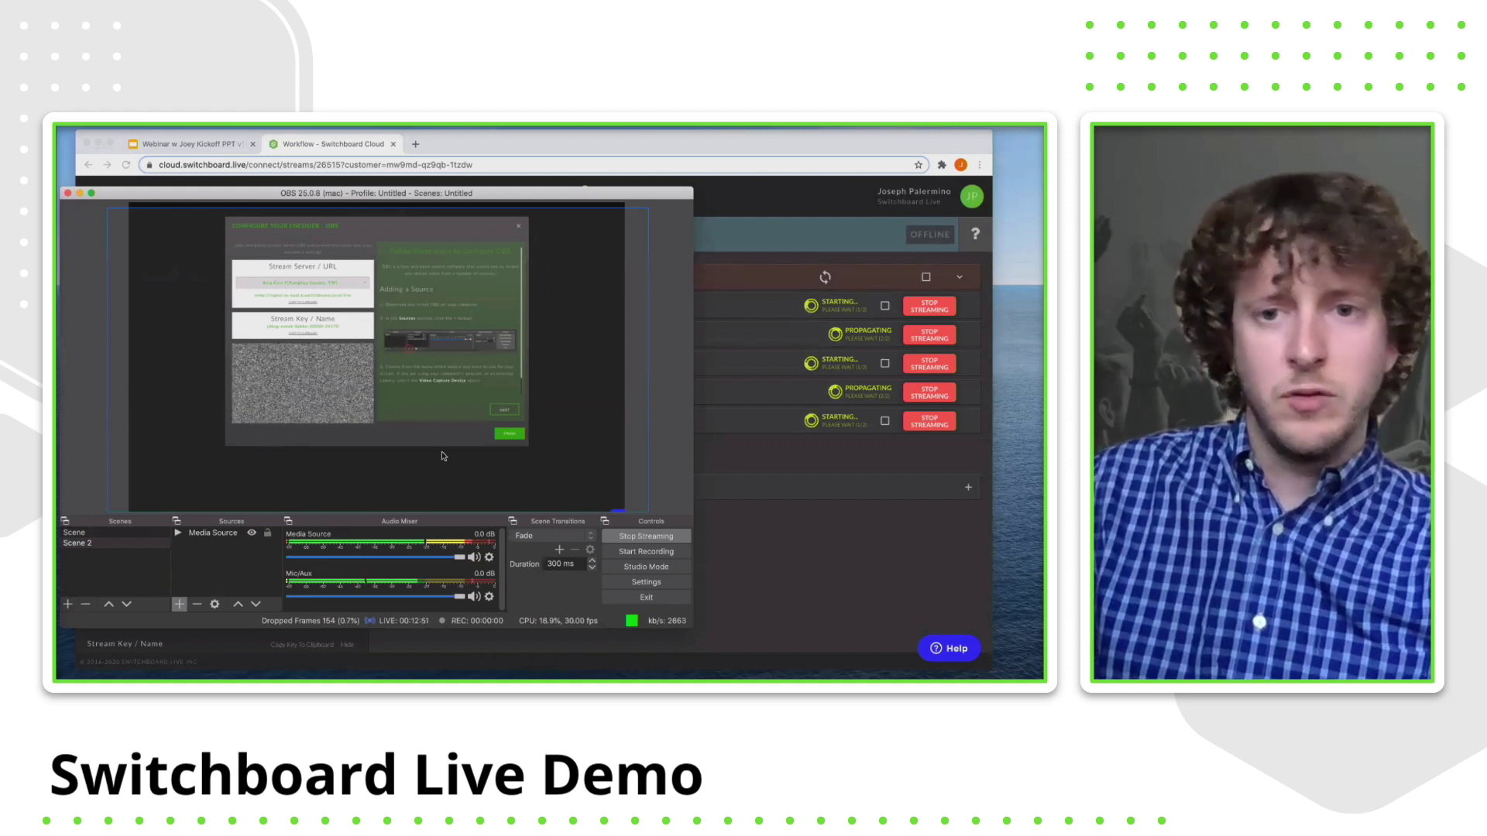
# - Switch between the Switchboard dashboard and OBS to confirm the feed is streaming
pyautogui.click(742, 458)
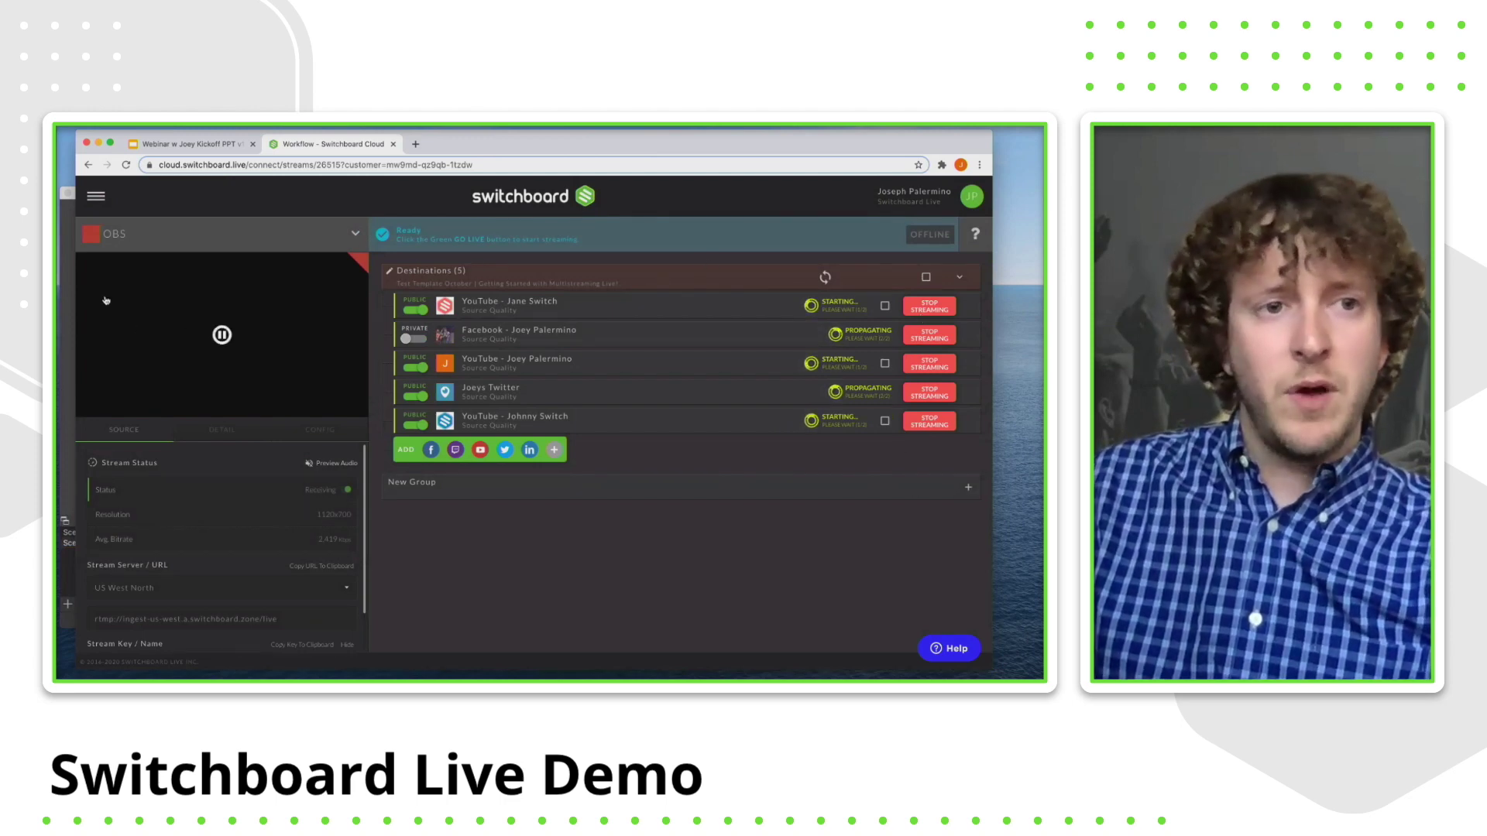
pyautogui.click(63, 281)
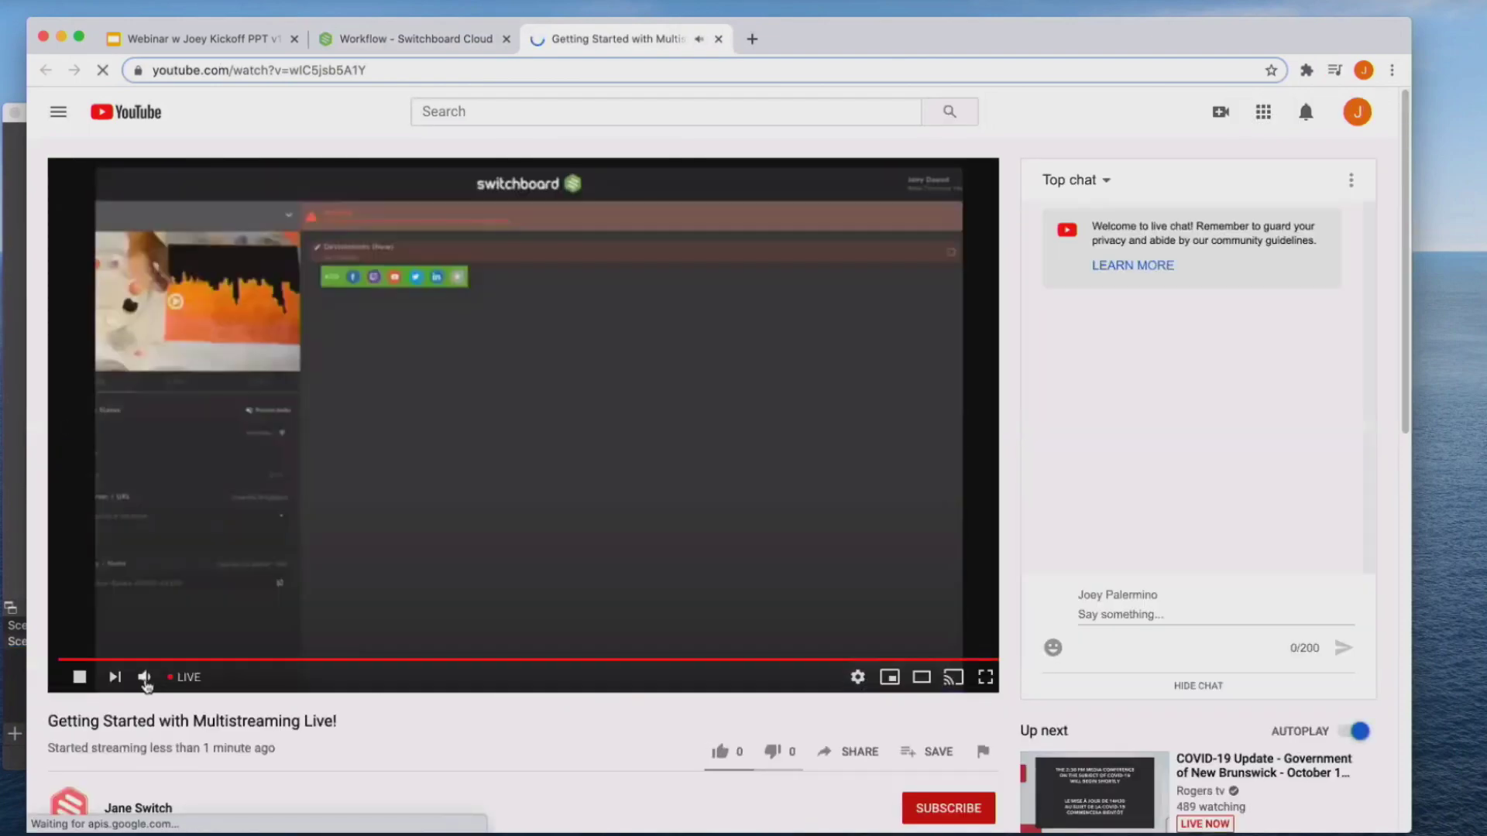
# - Mute the YouTube live broadcast, look over its page, and close its tab
pyautogui.click(145, 678)
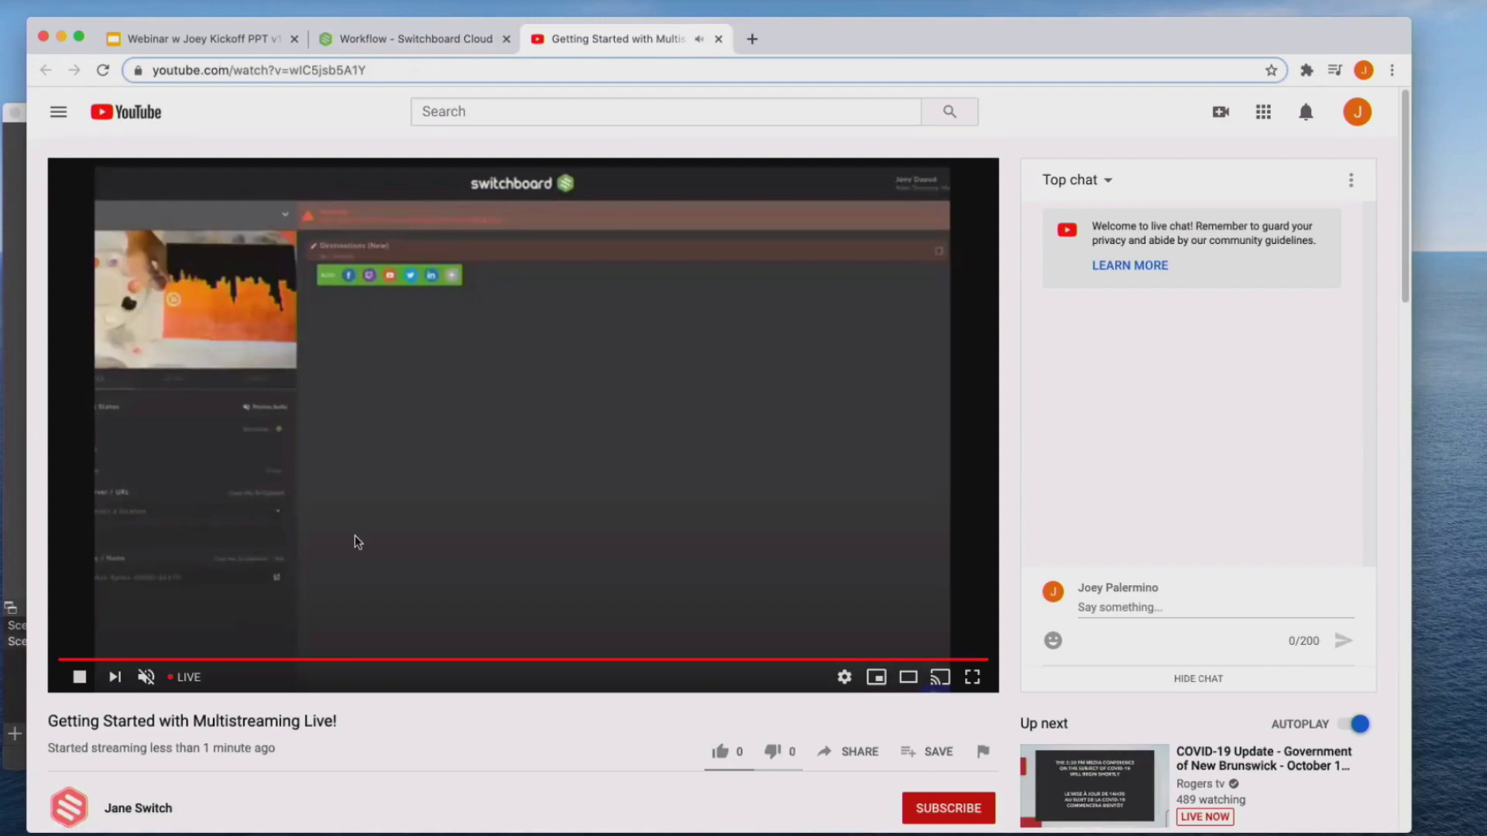
pyautogui.scroll(-2, 385, 559)
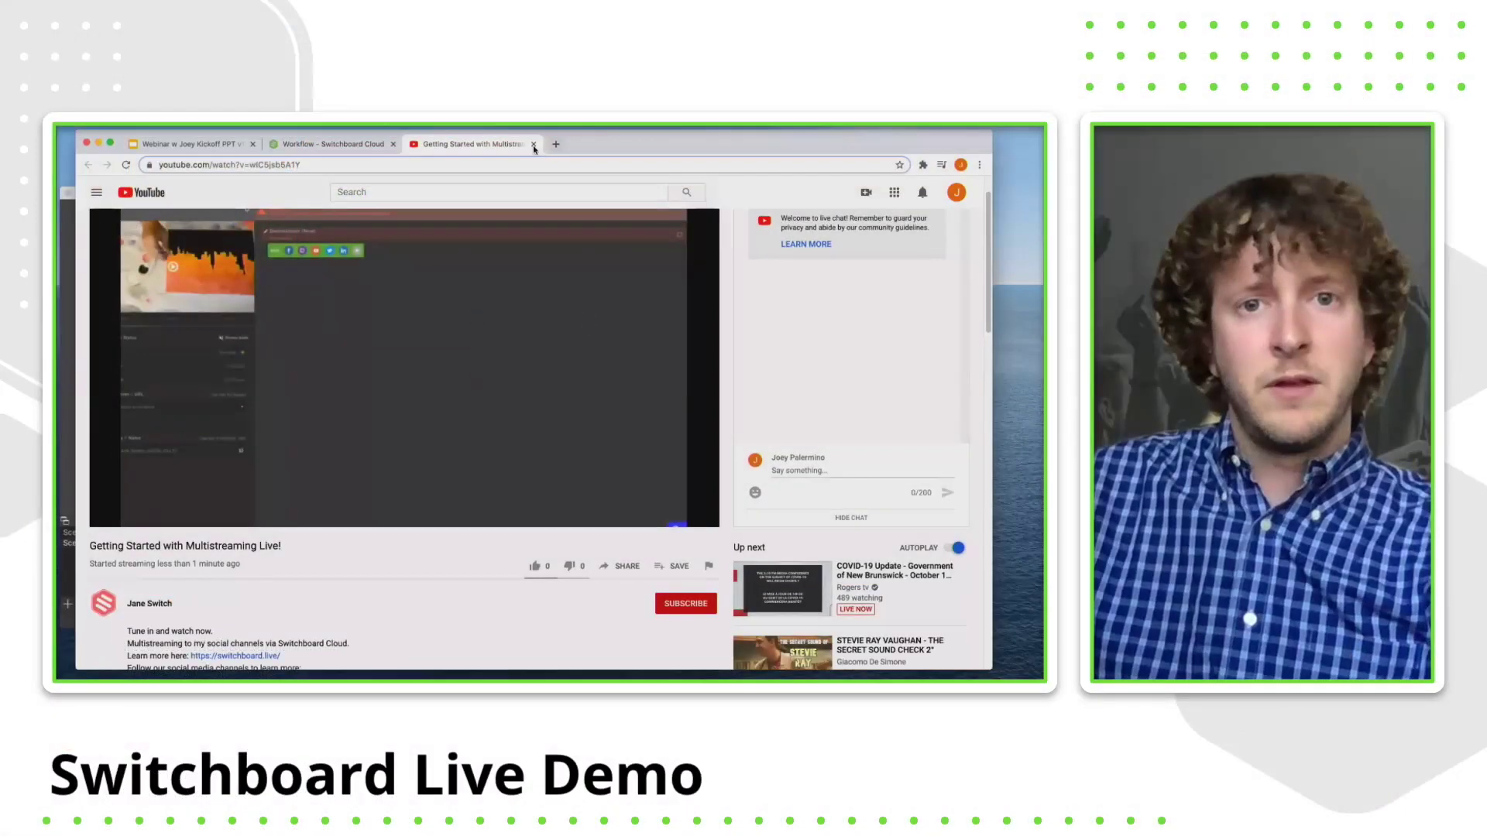
pyautogui.click(533, 144)
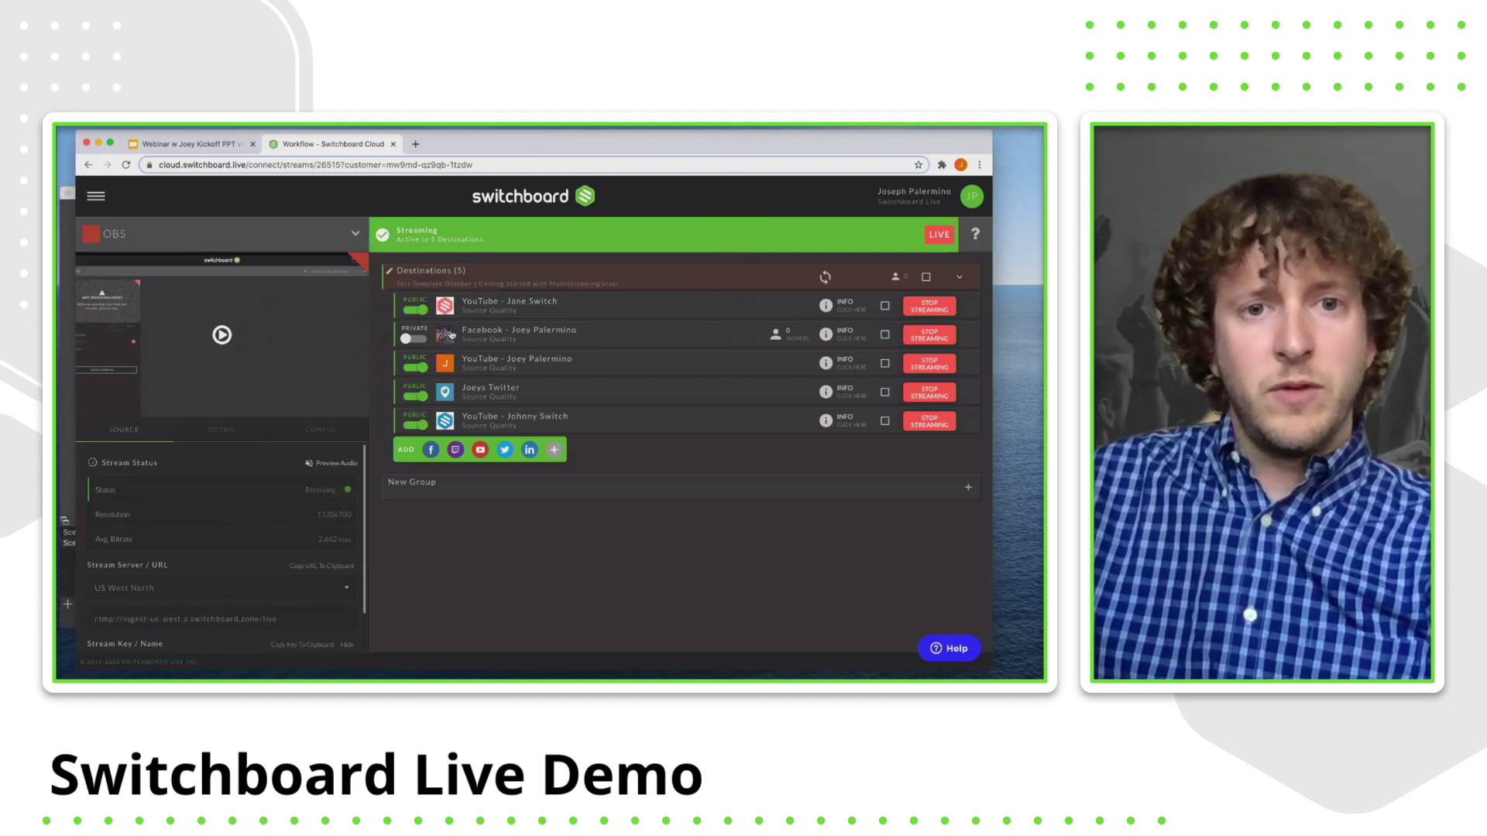
pyautogui.click(449, 335)
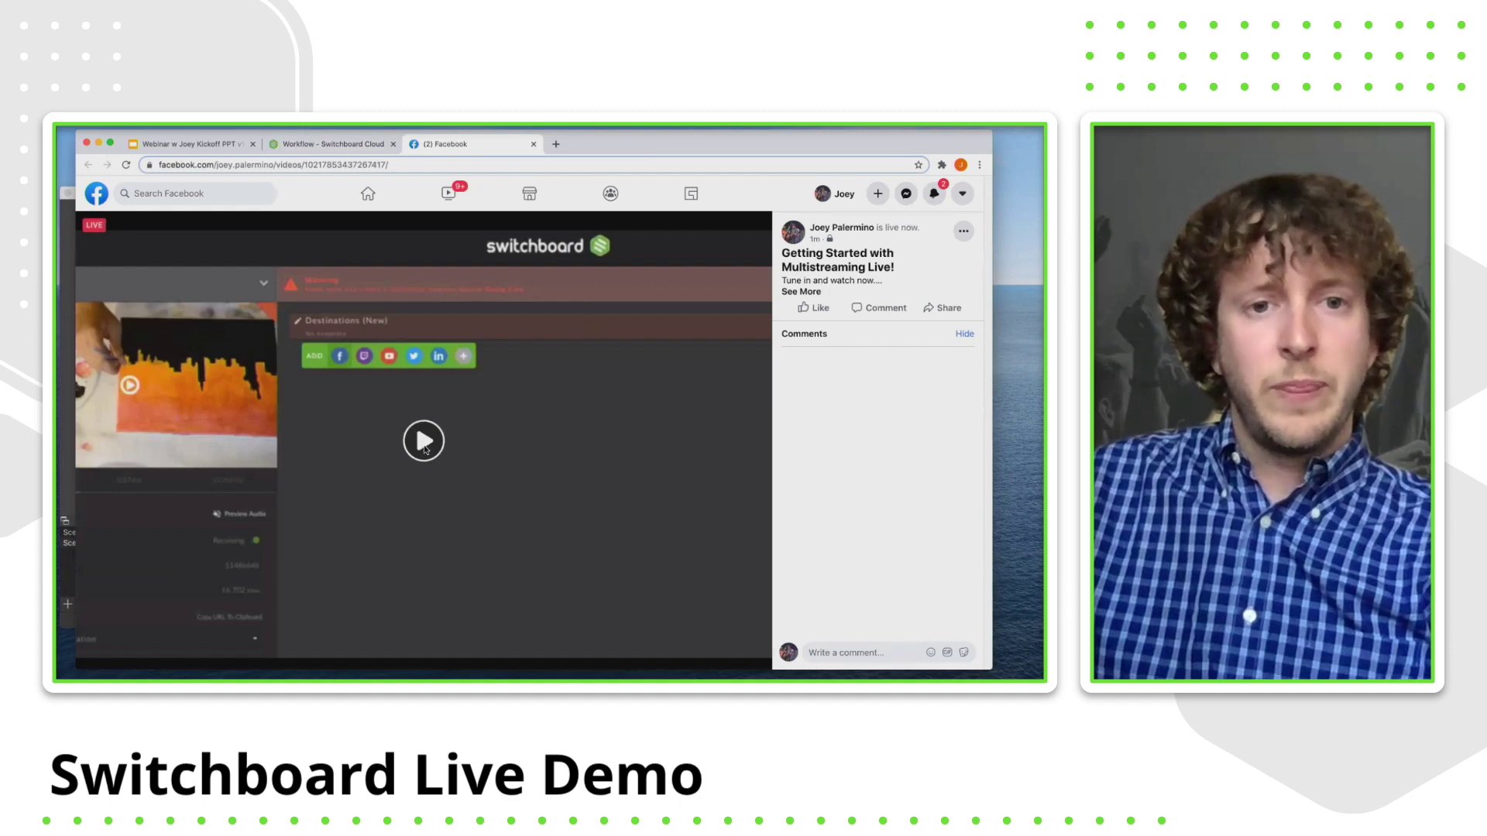
# - Play the Facebook live video, compare it with the Switchboard dashboard, then close it
pyautogui.click(423, 443)
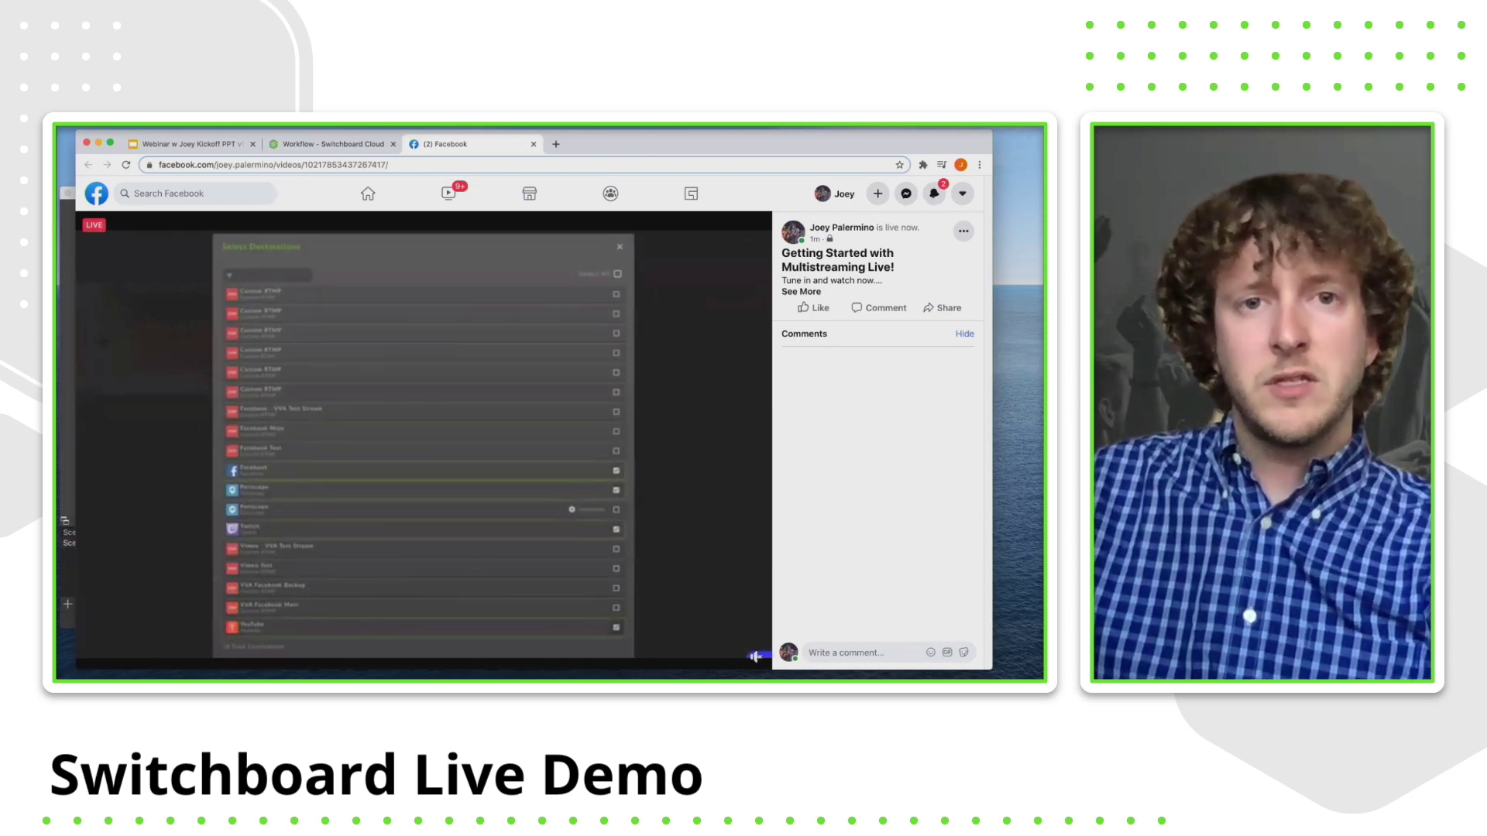
pyautogui.click(361, 144)
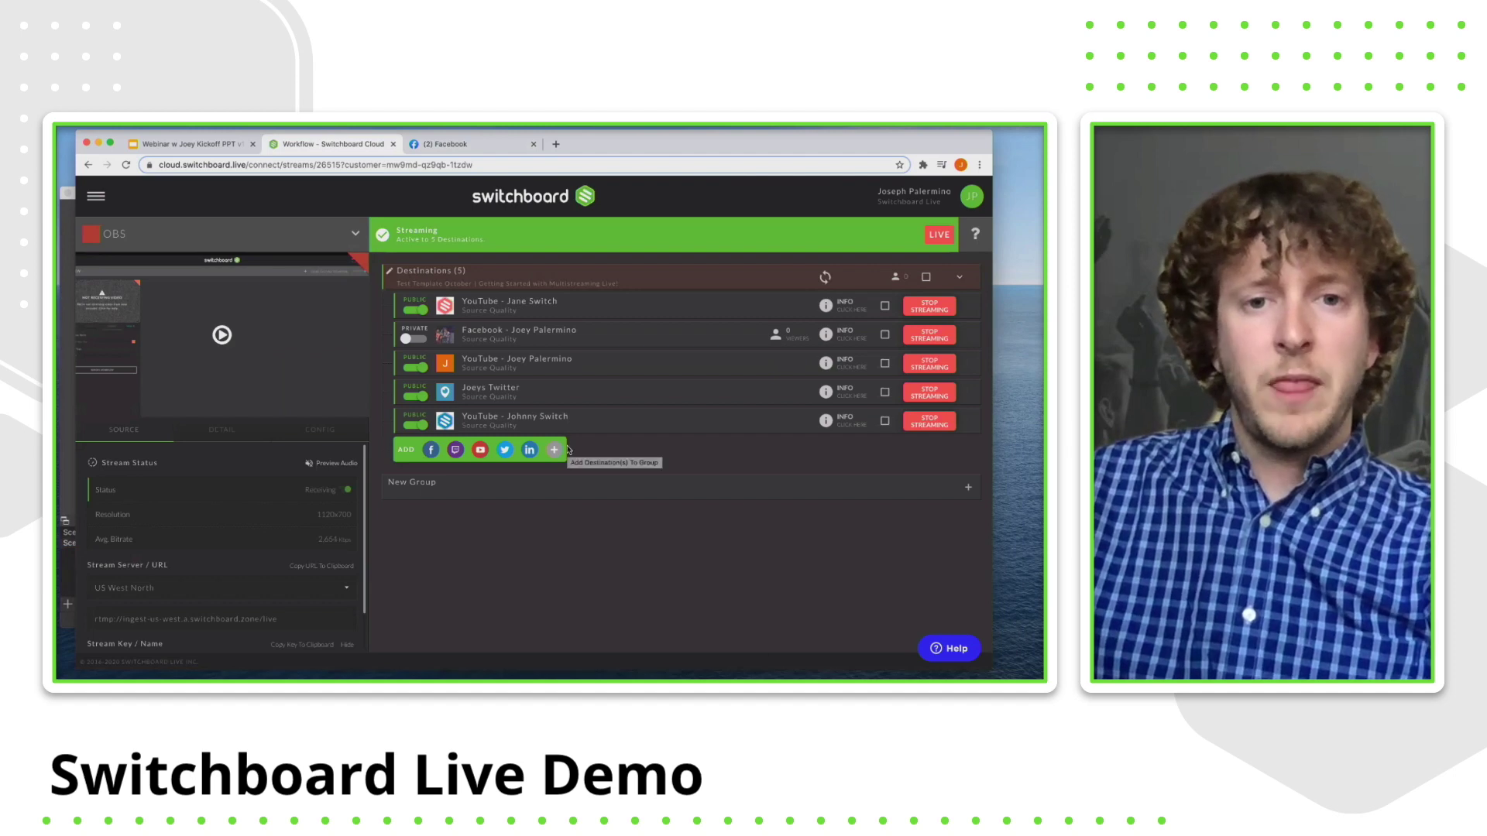
pyautogui.click(457, 145)
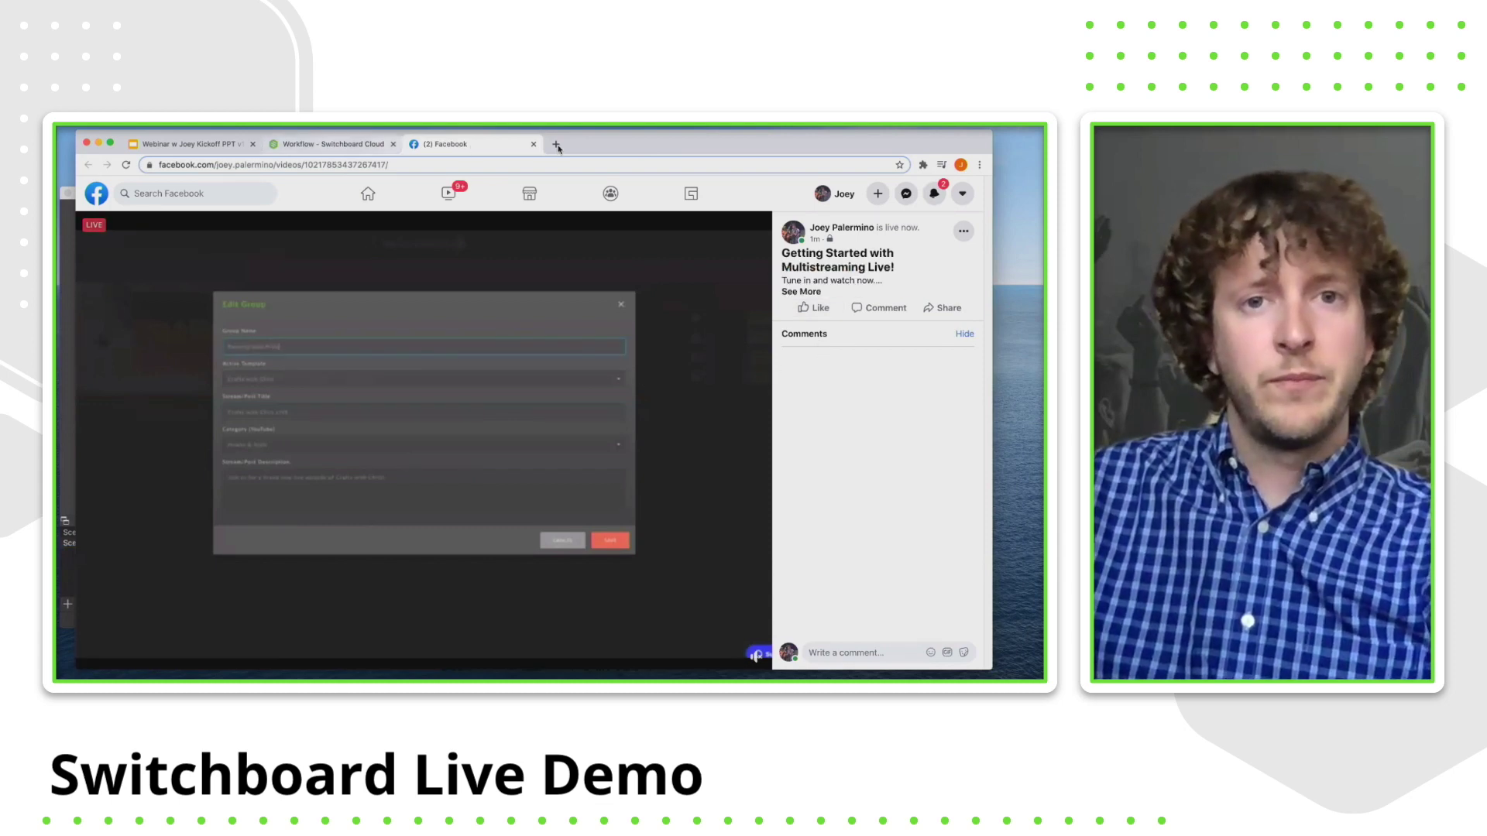
pyautogui.click(532, 144)
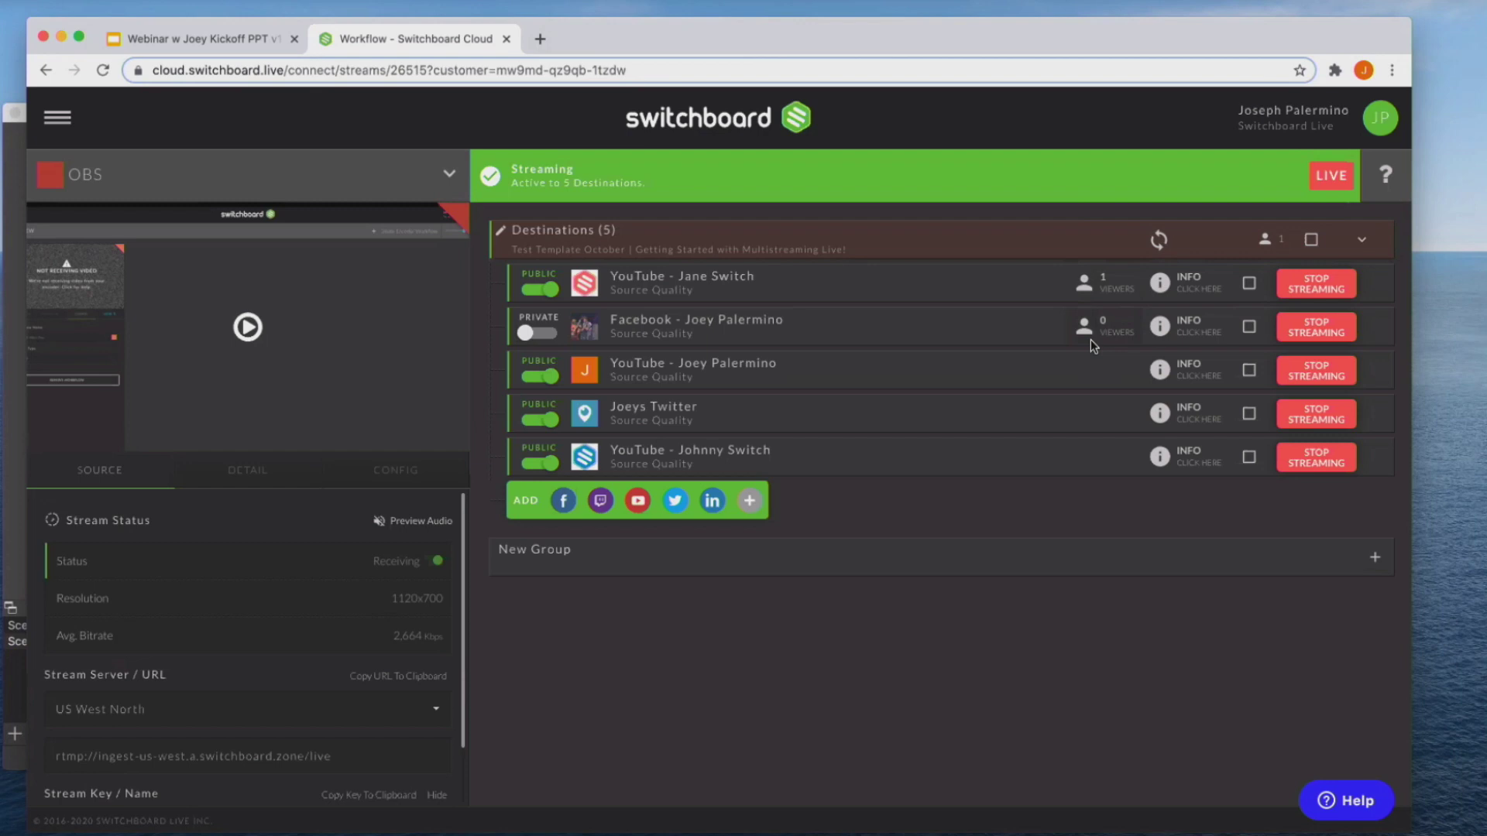
# - Open the YouTube destination in Studio, view the live broadcast's stream settings, then close Studio
pyautogui.click(1186, 289)
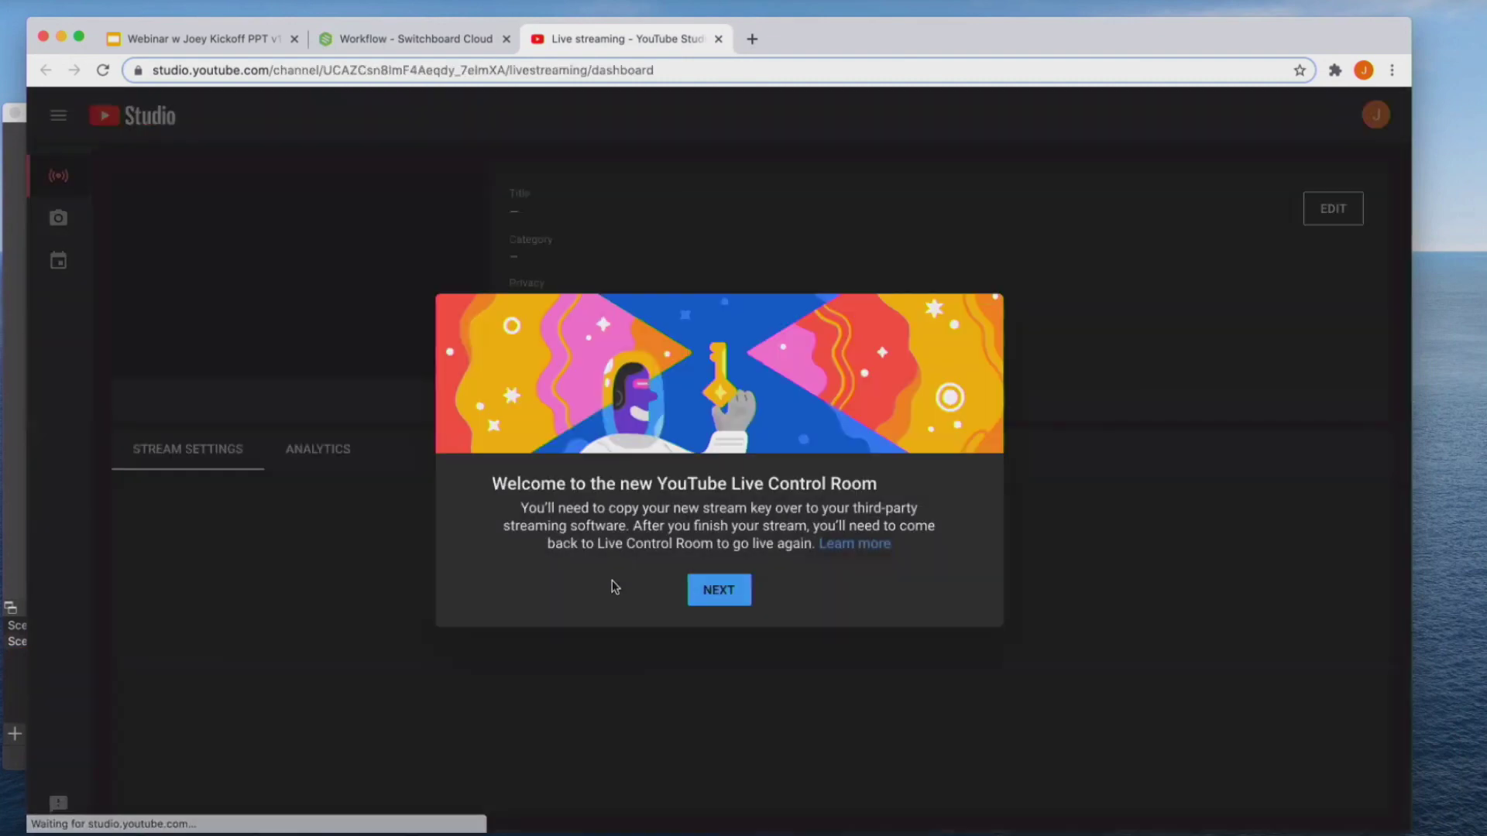
pyautogui.click(707, 592)
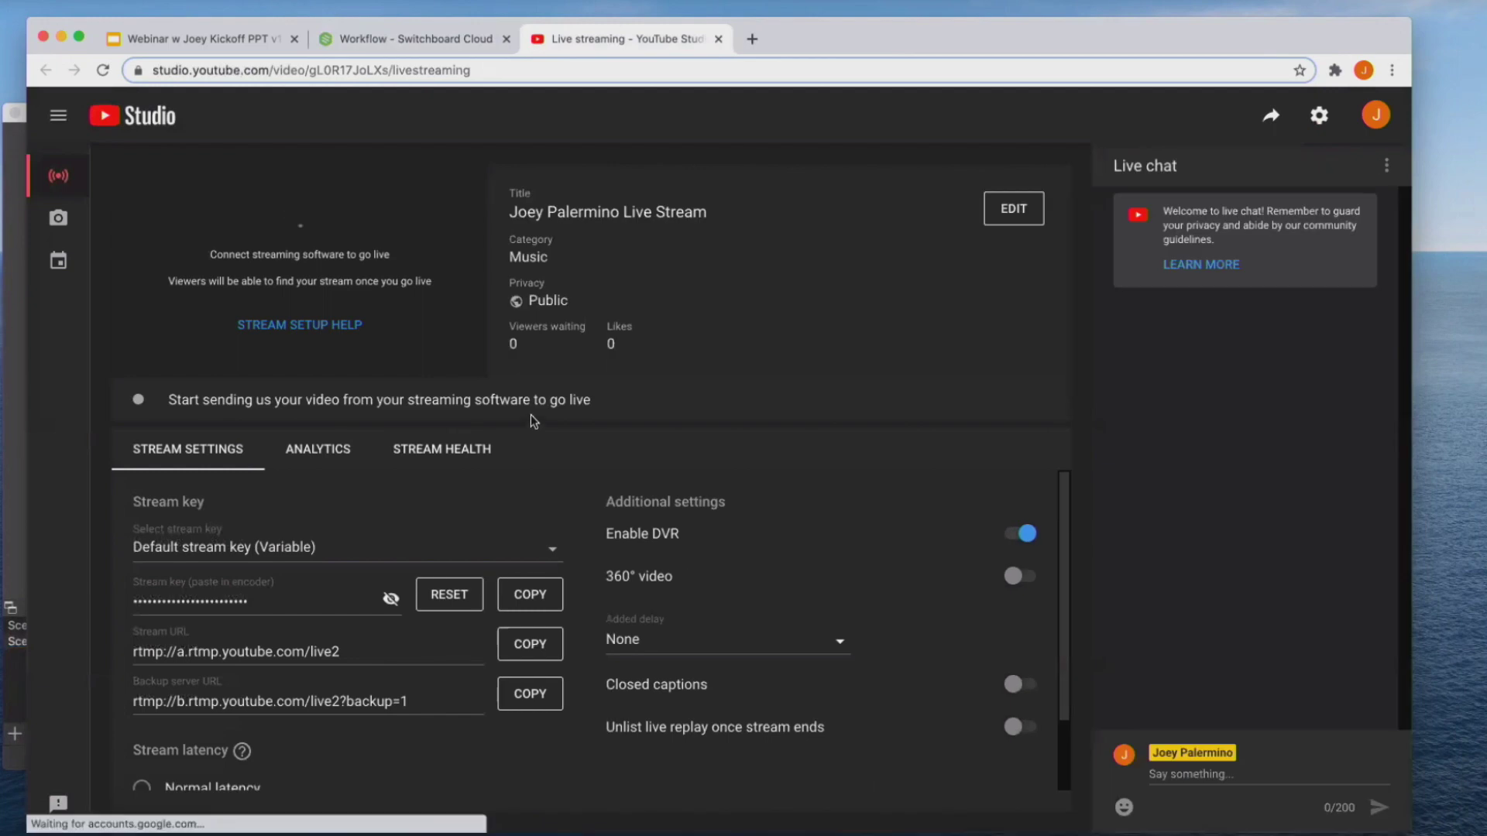
pyautogui.click(57, 265)
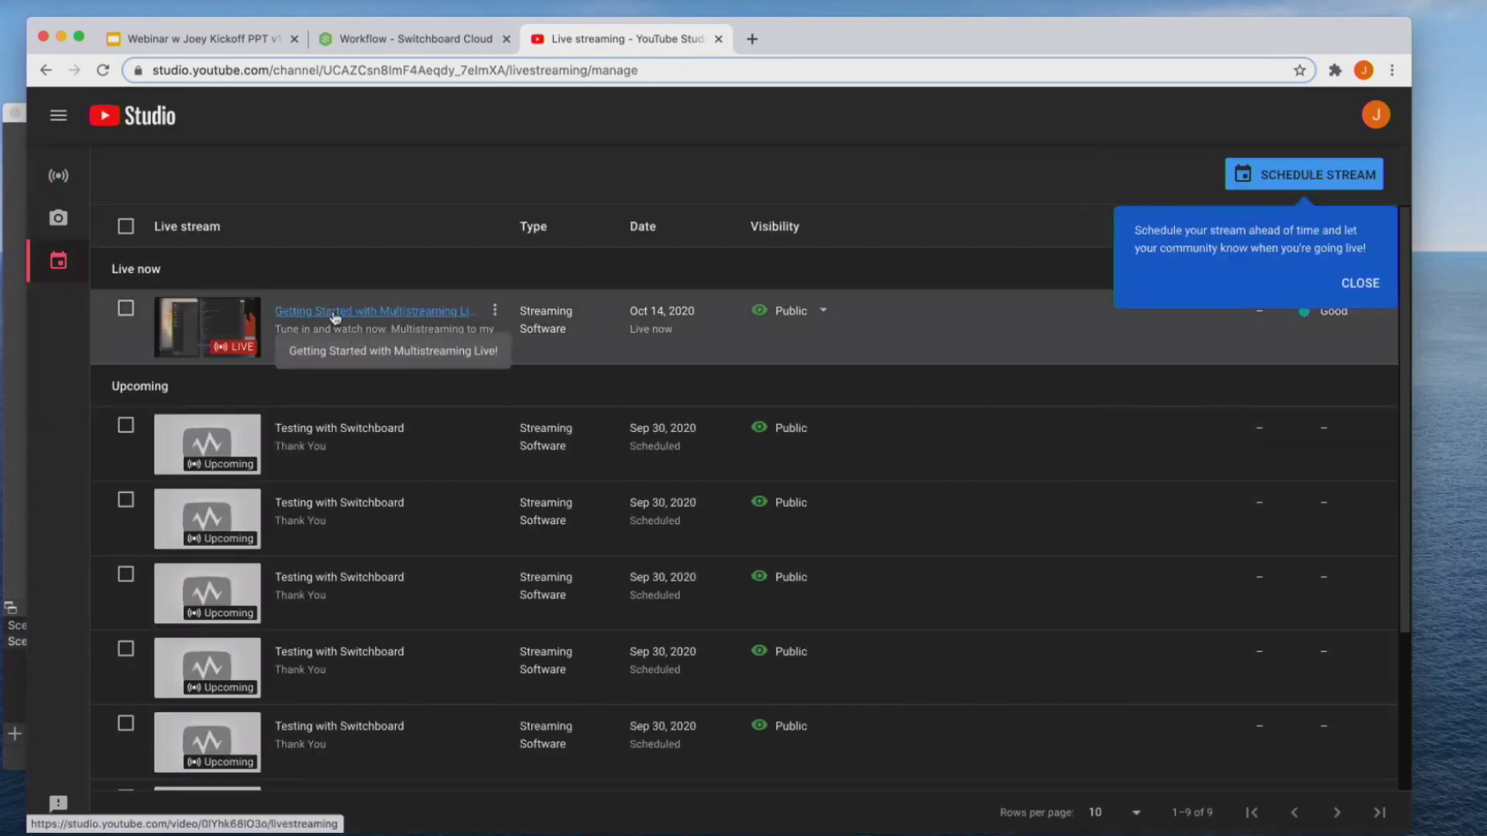
pyautogui.click(331, 309)
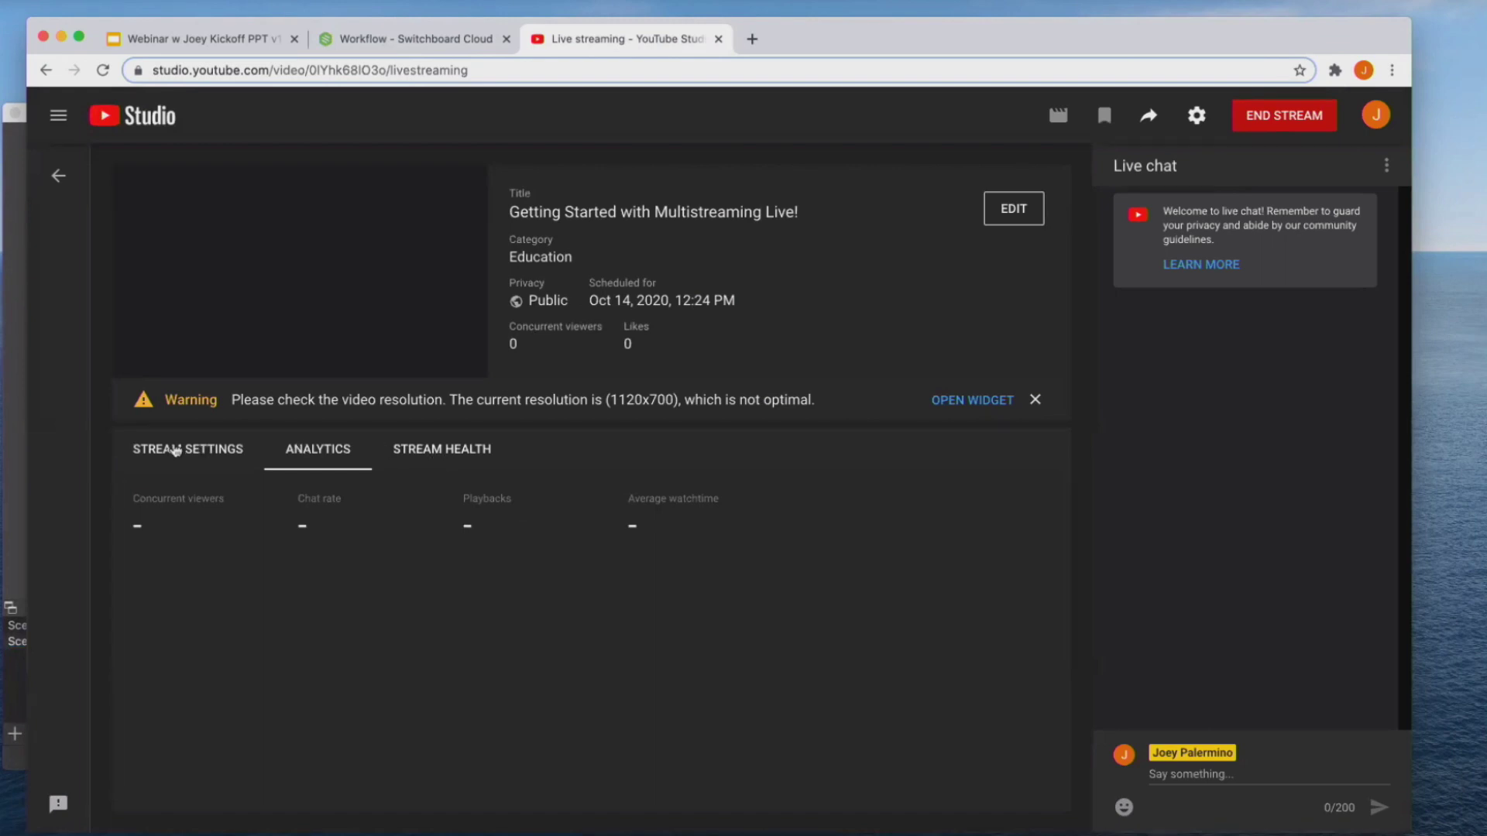
pyautogui.click(176, 450)
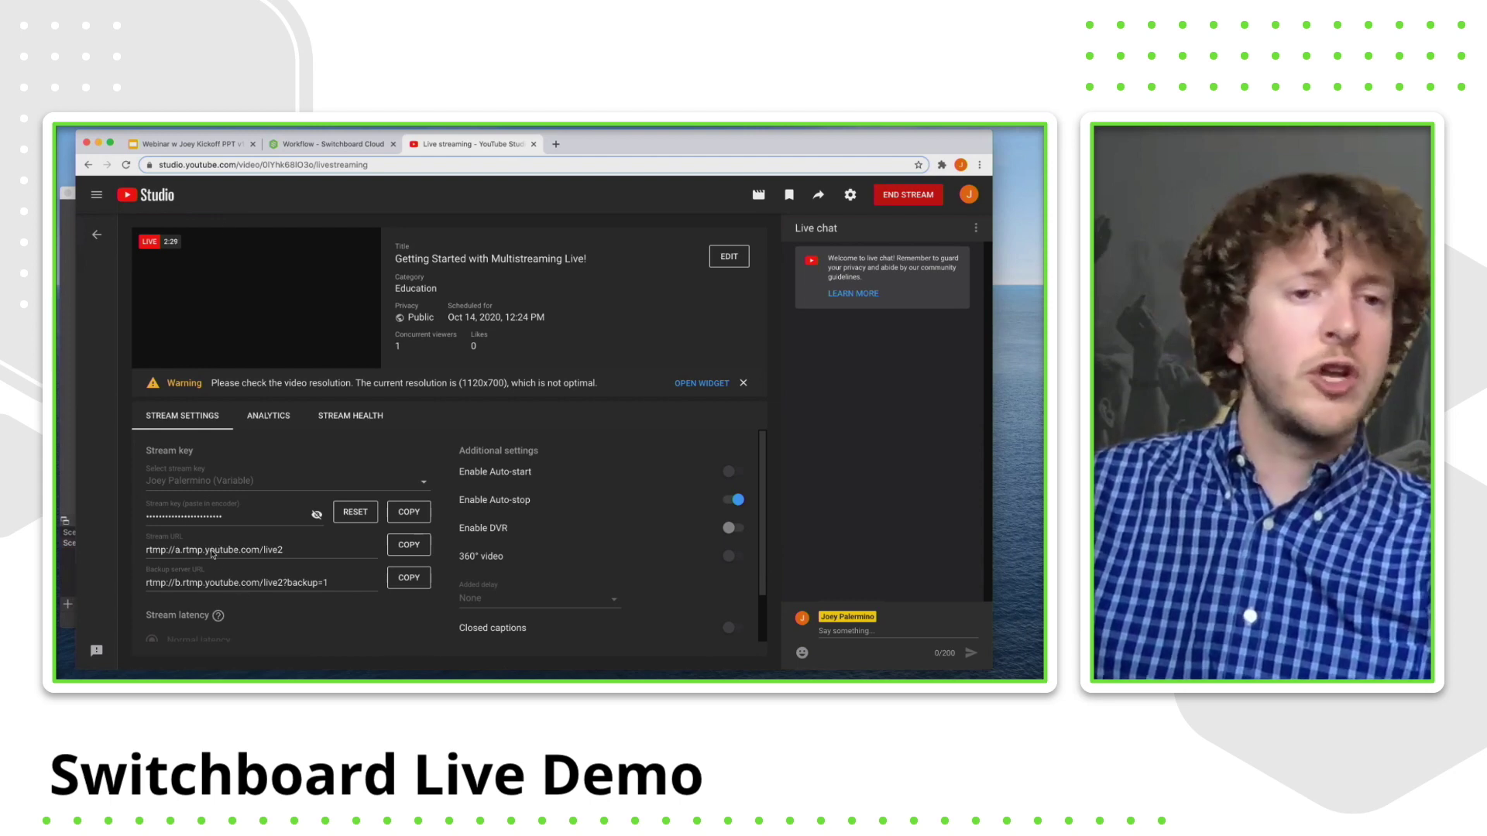
pyautogui.click(532, 145)
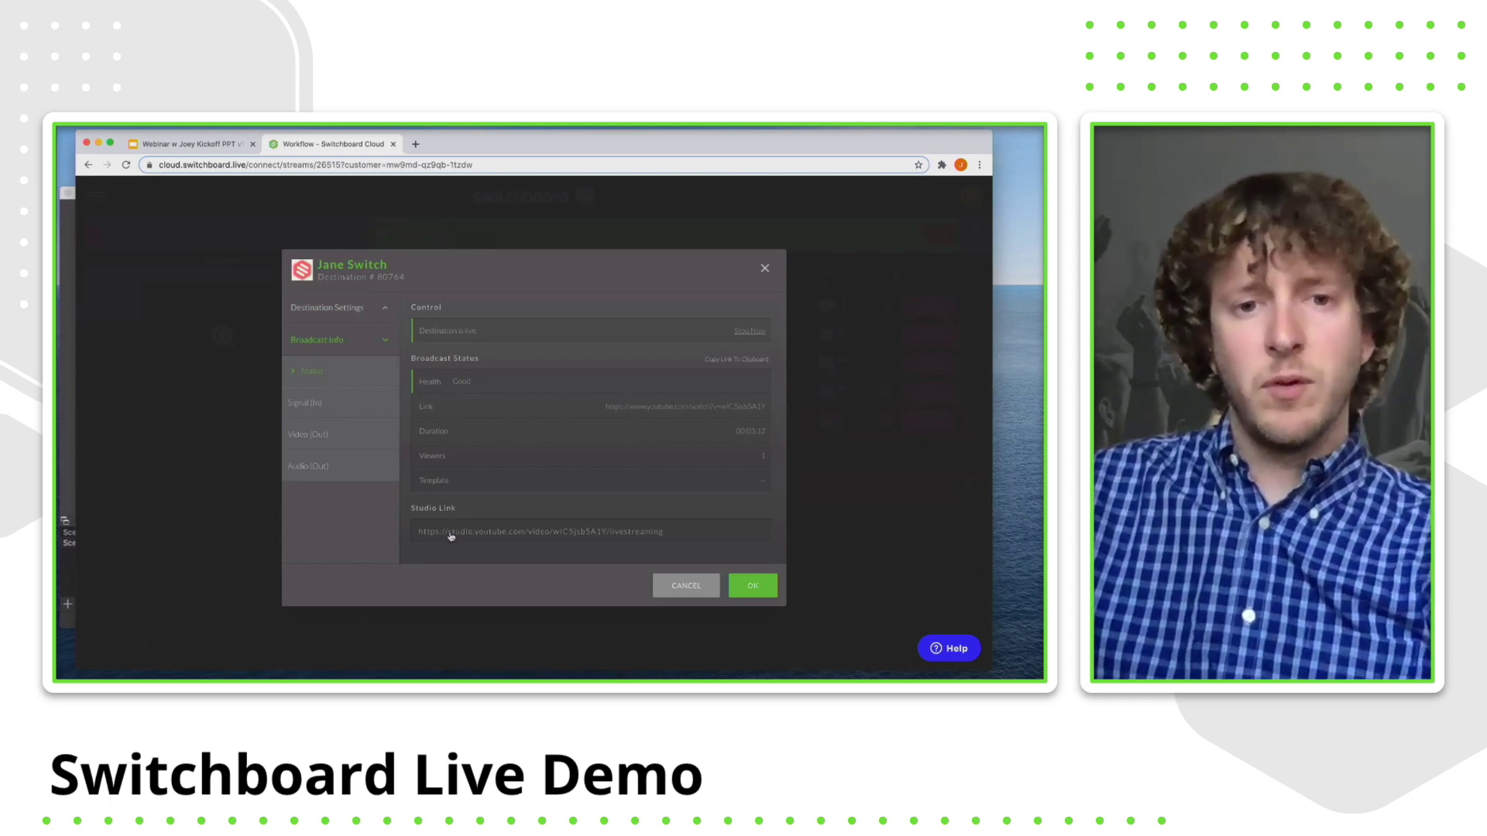
# - Close the destination info dialog and select all five streaming destinations
pyautogui.click(773, 593)
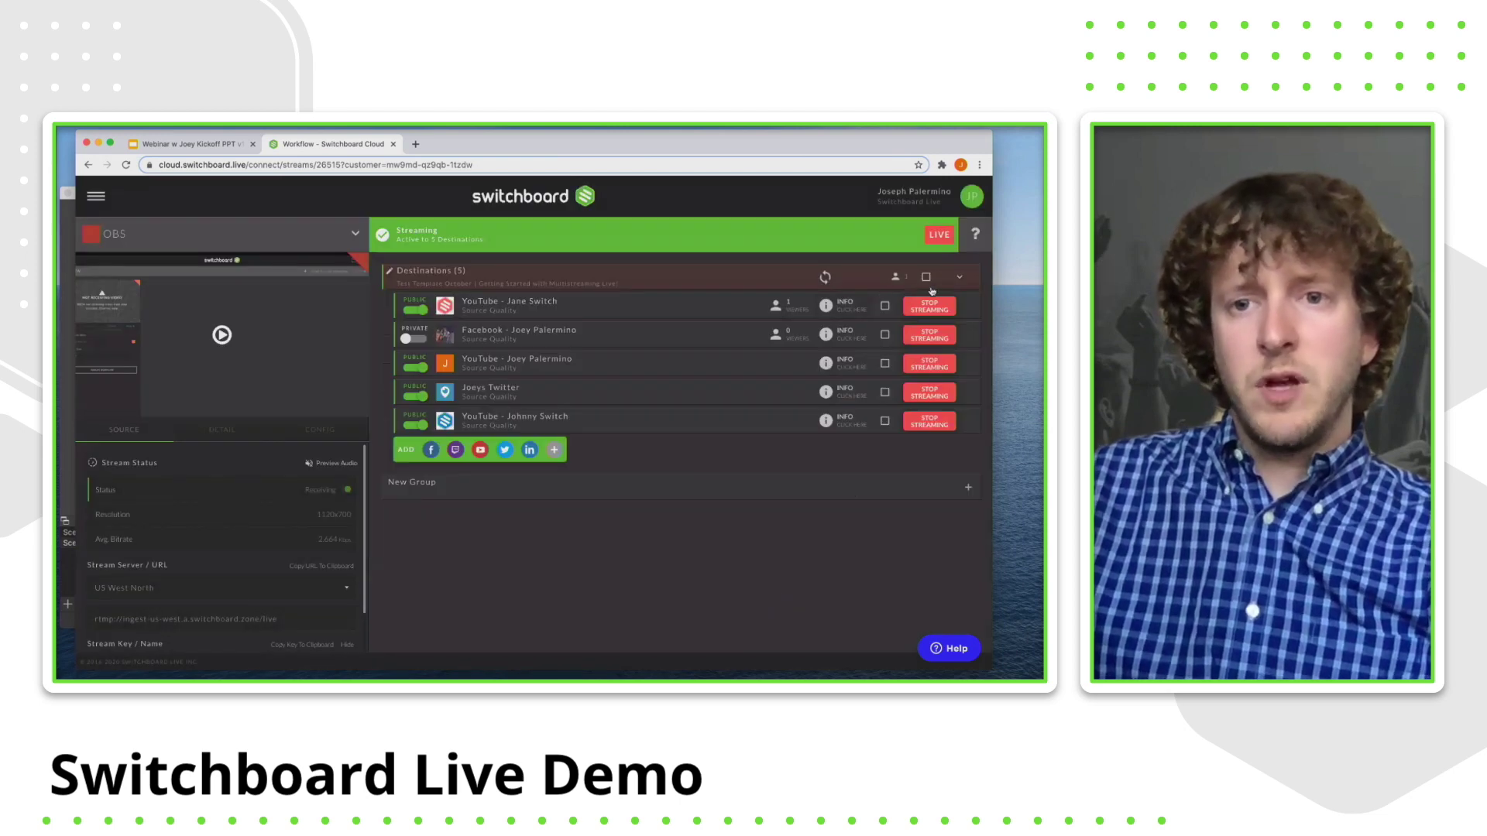
pyautogui.click(926, 277)
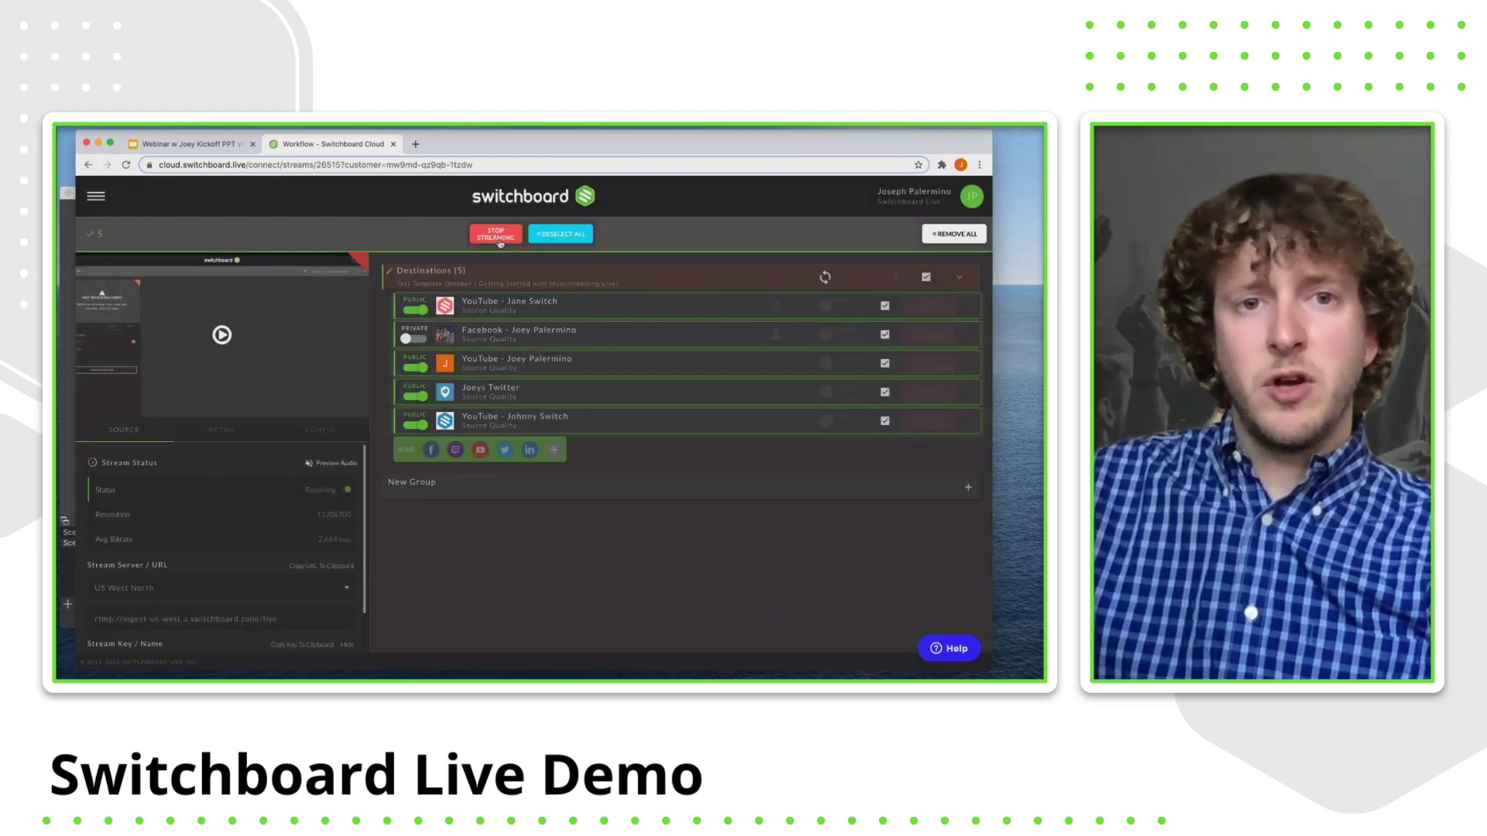